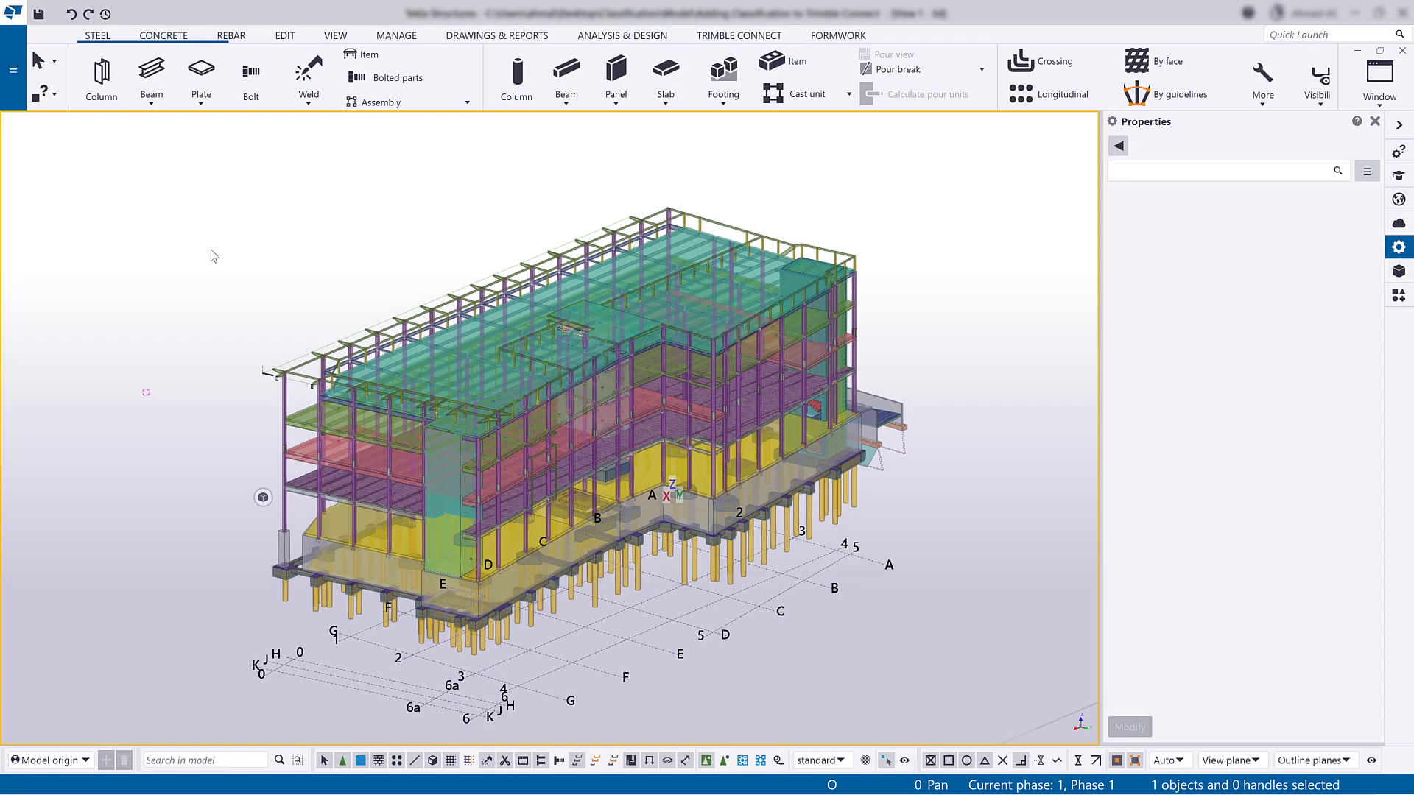
Open the Organizer and add a new property category after the Design Status category.
left_click(396, 37)
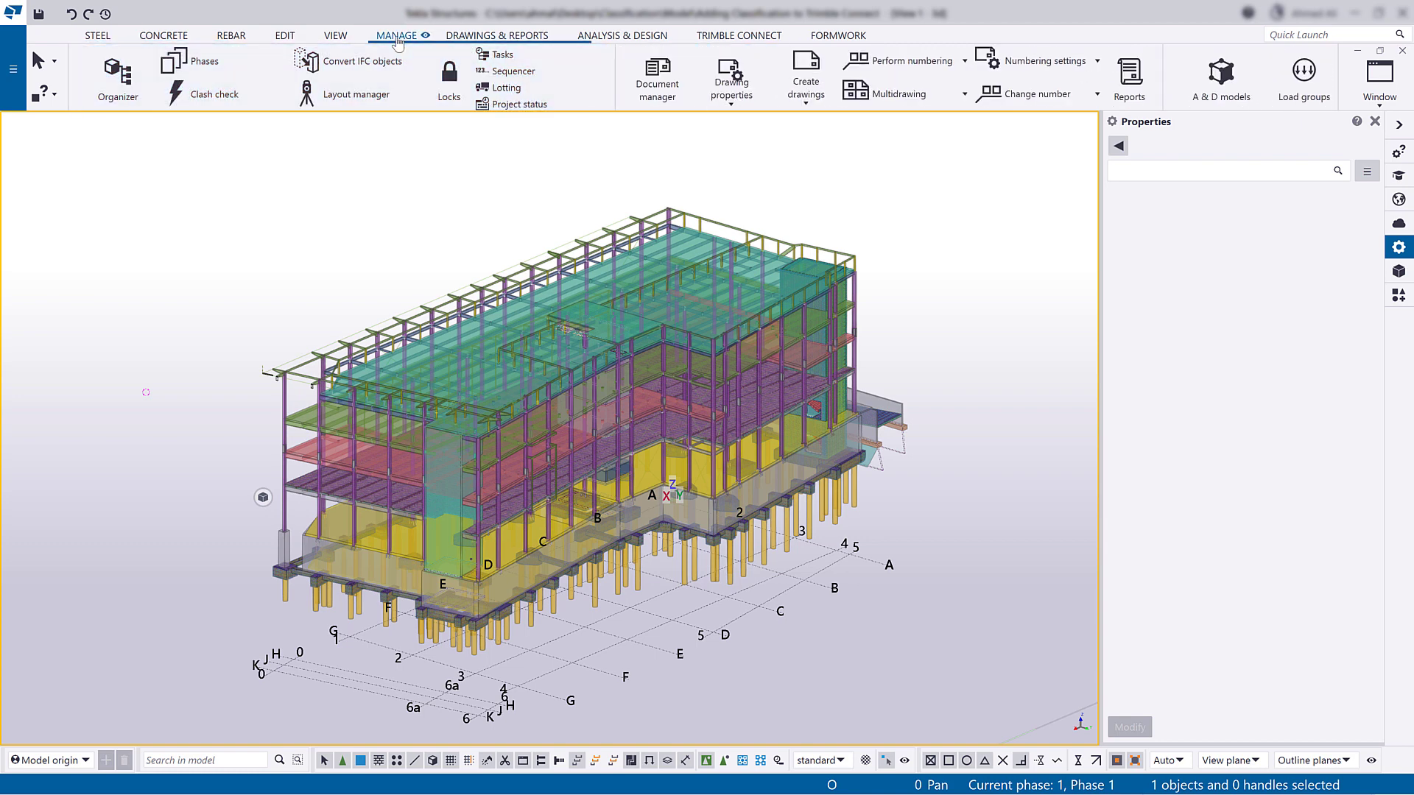
left_click(118, 78)
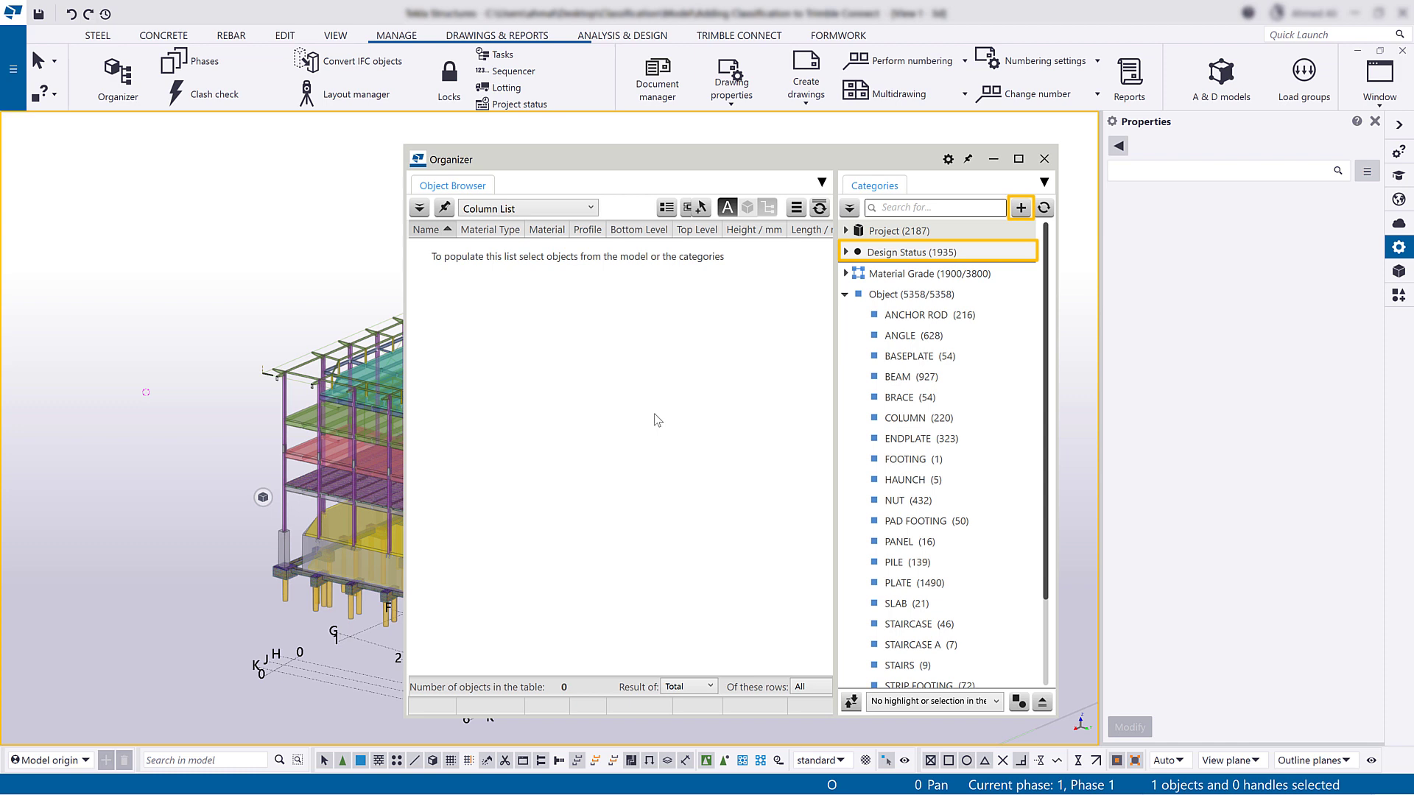
left_click(904, 254)
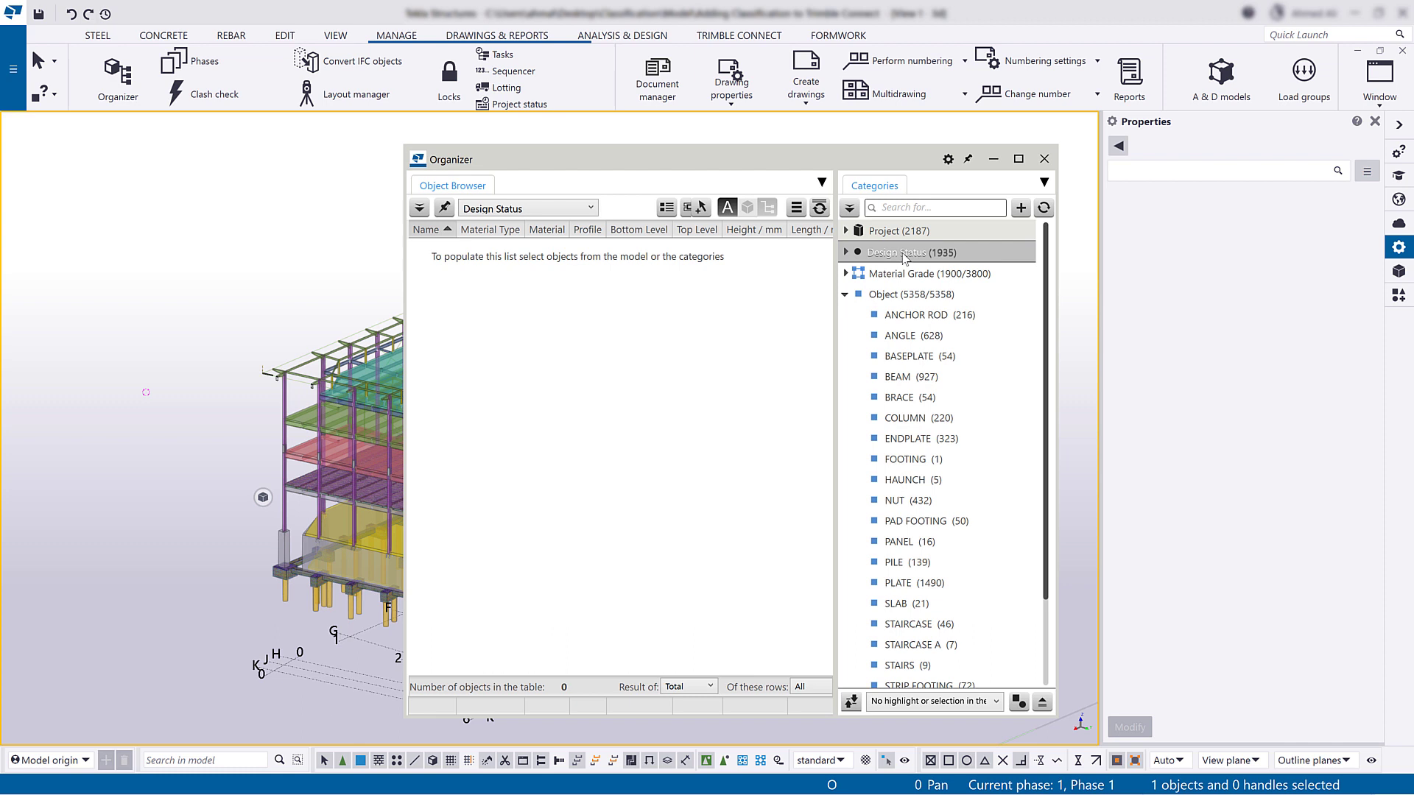
left_click(1021, 209)
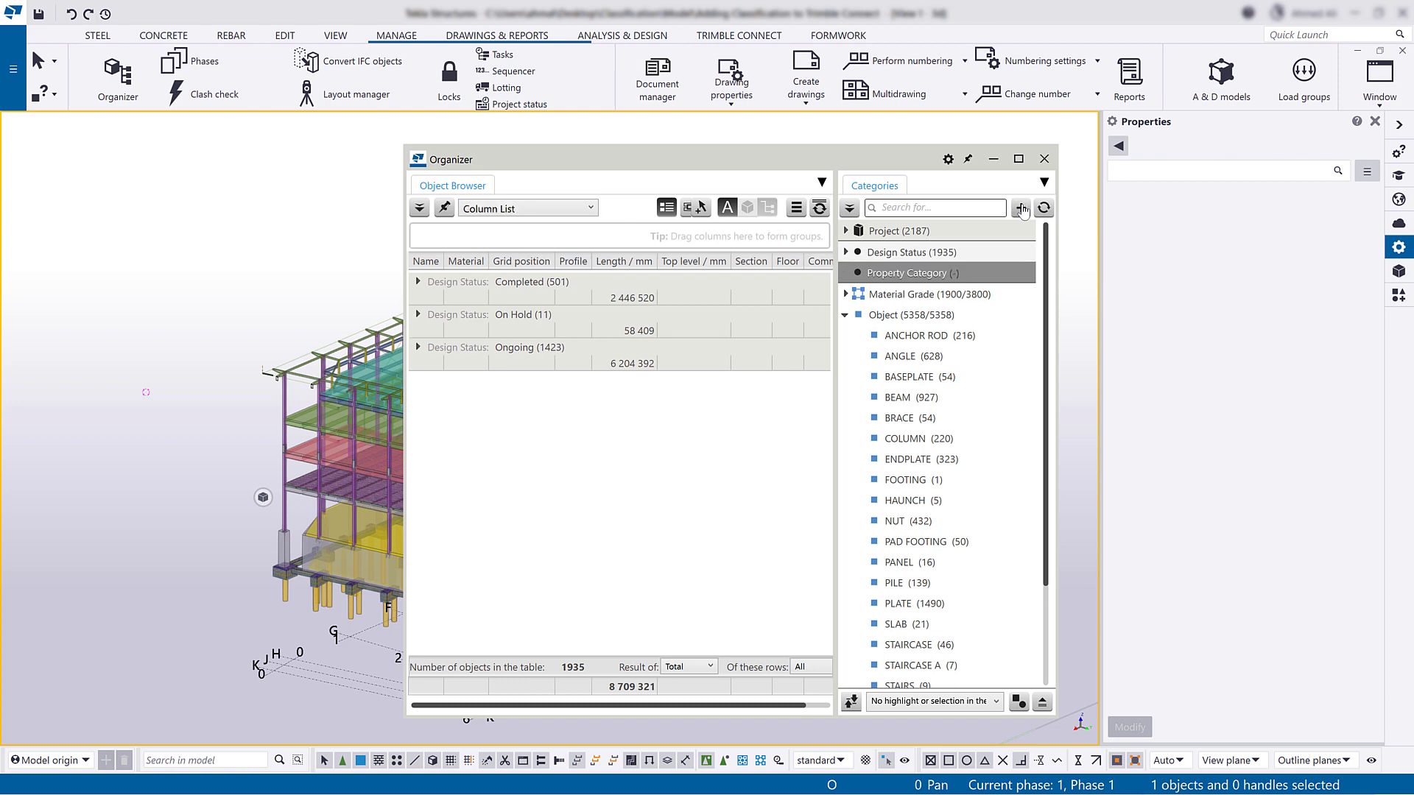
Name the new category PILE 12-5-2021, use the PILE object category as its automated content, and apply the changes.
double_click(943, 279)
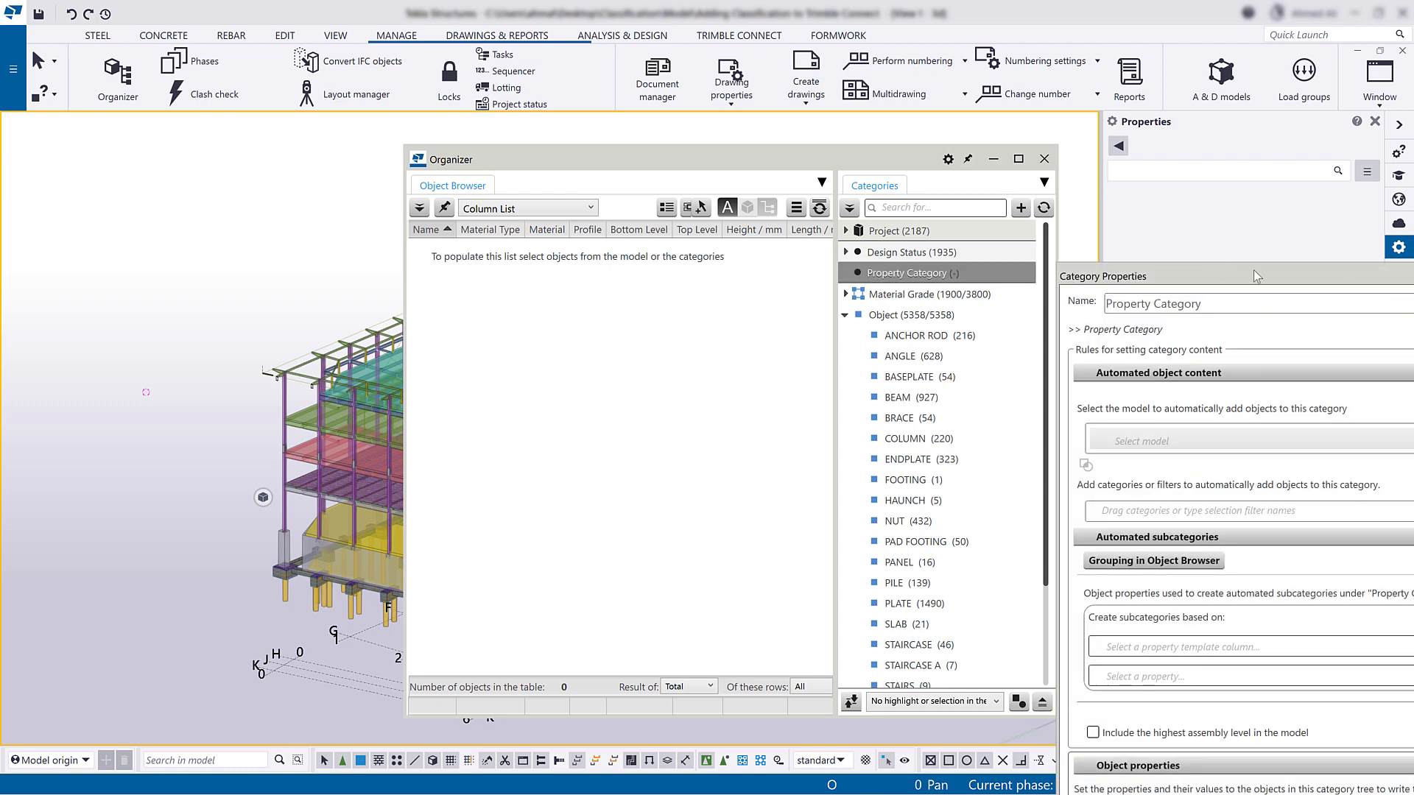
left_click_drag(1274, 281, 301, 109)
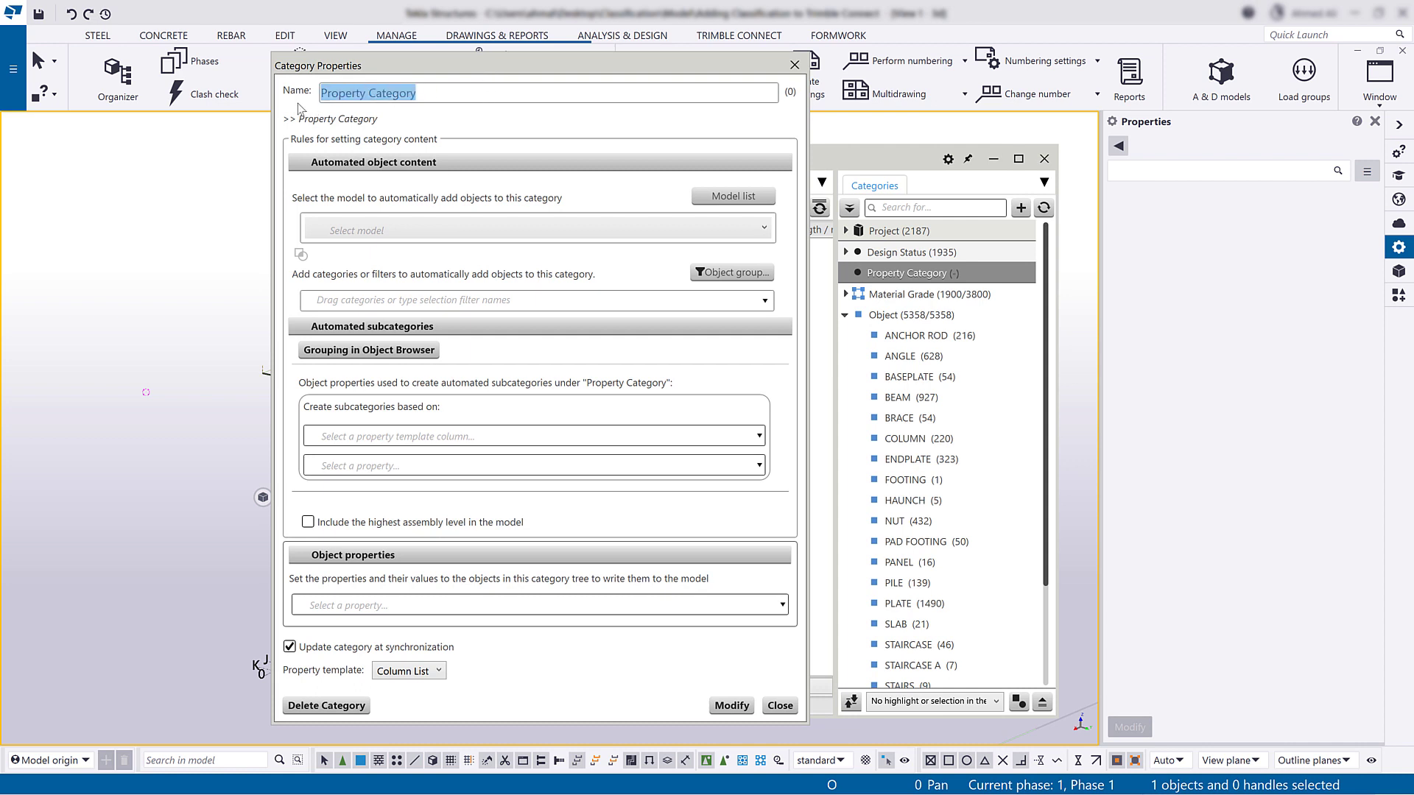
type("PILE 12-5-2021")
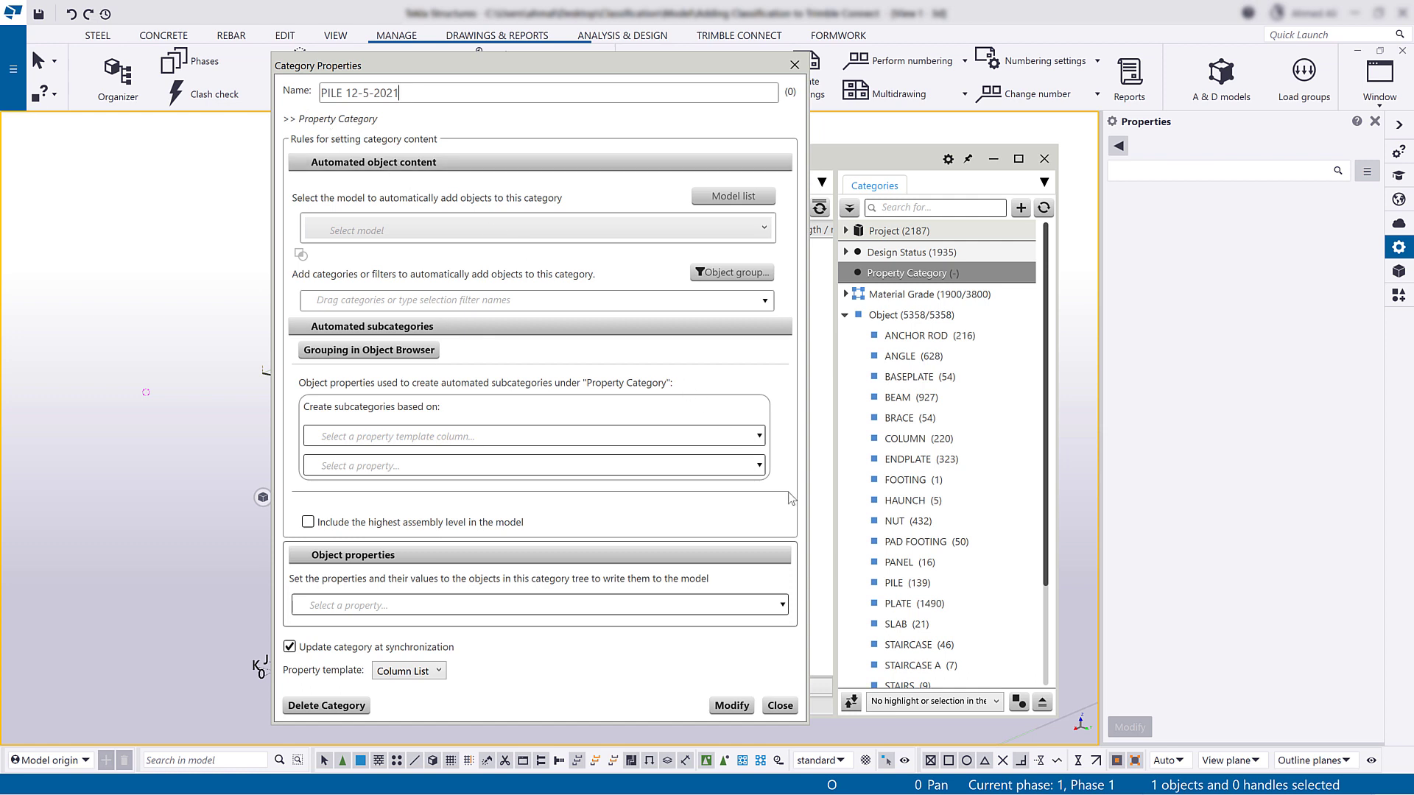
left_click_drag(868, 586, 542, 302)
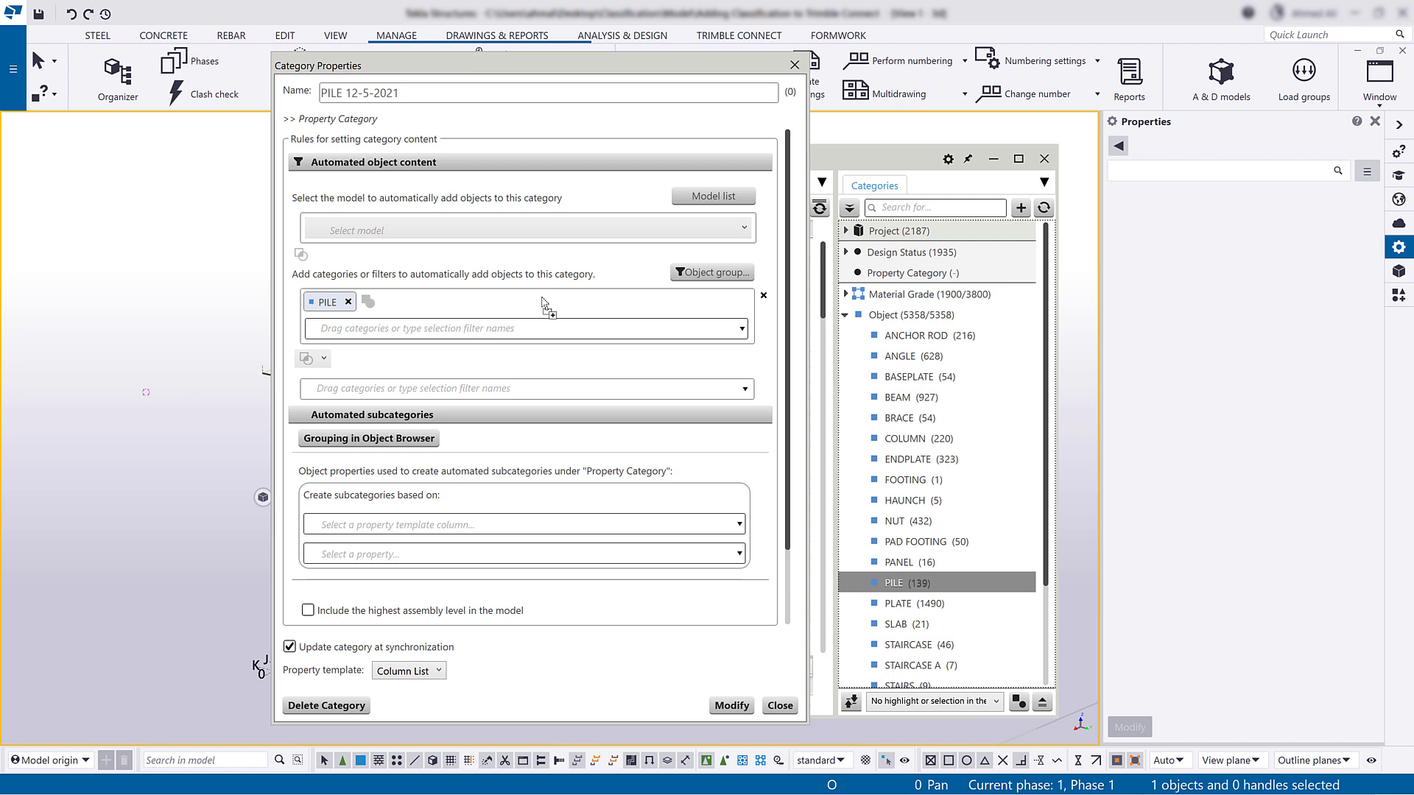
left_click(731, 705)
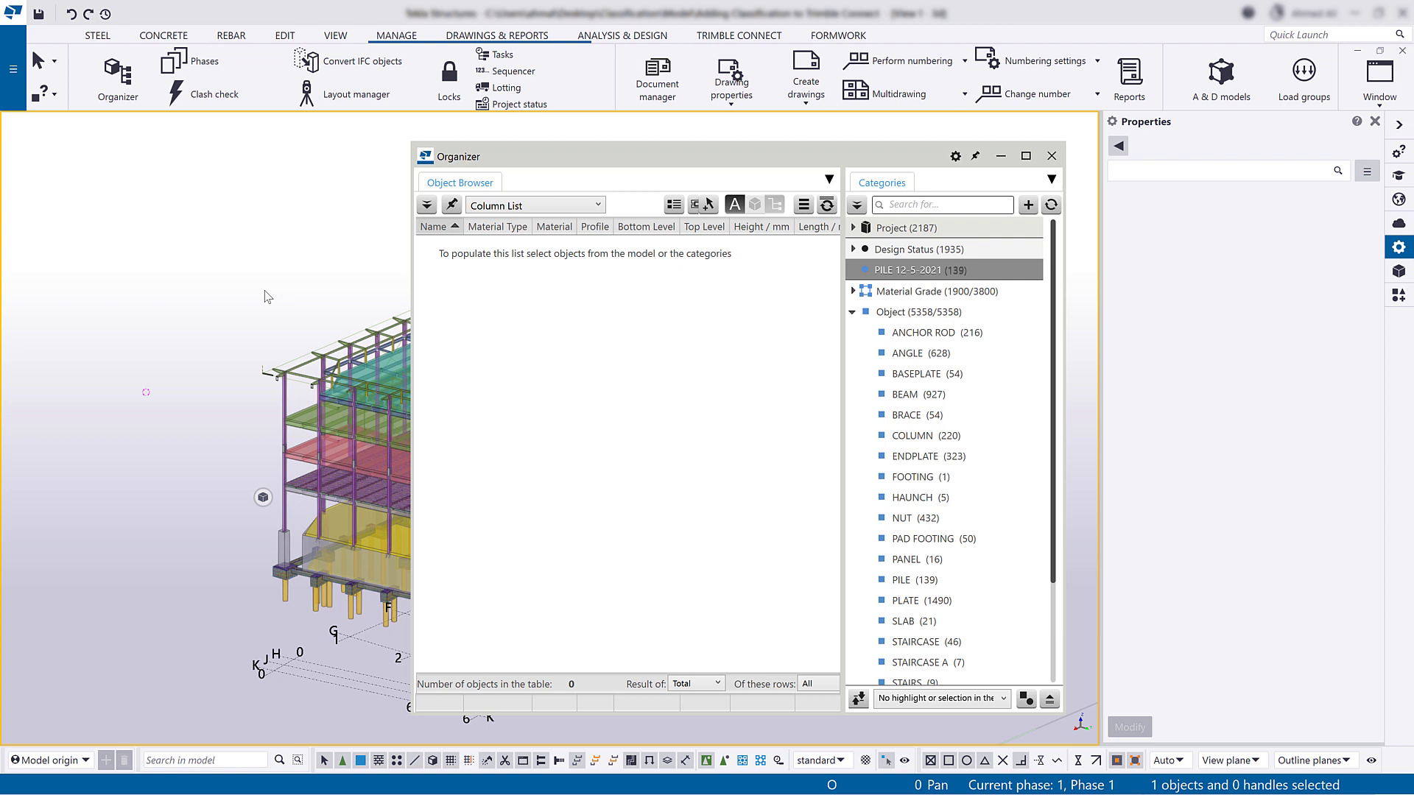
In the Organizer settings, create a custom property with name and property OMNI_Product, text data type and UDA property type.
left_click(955, 158)
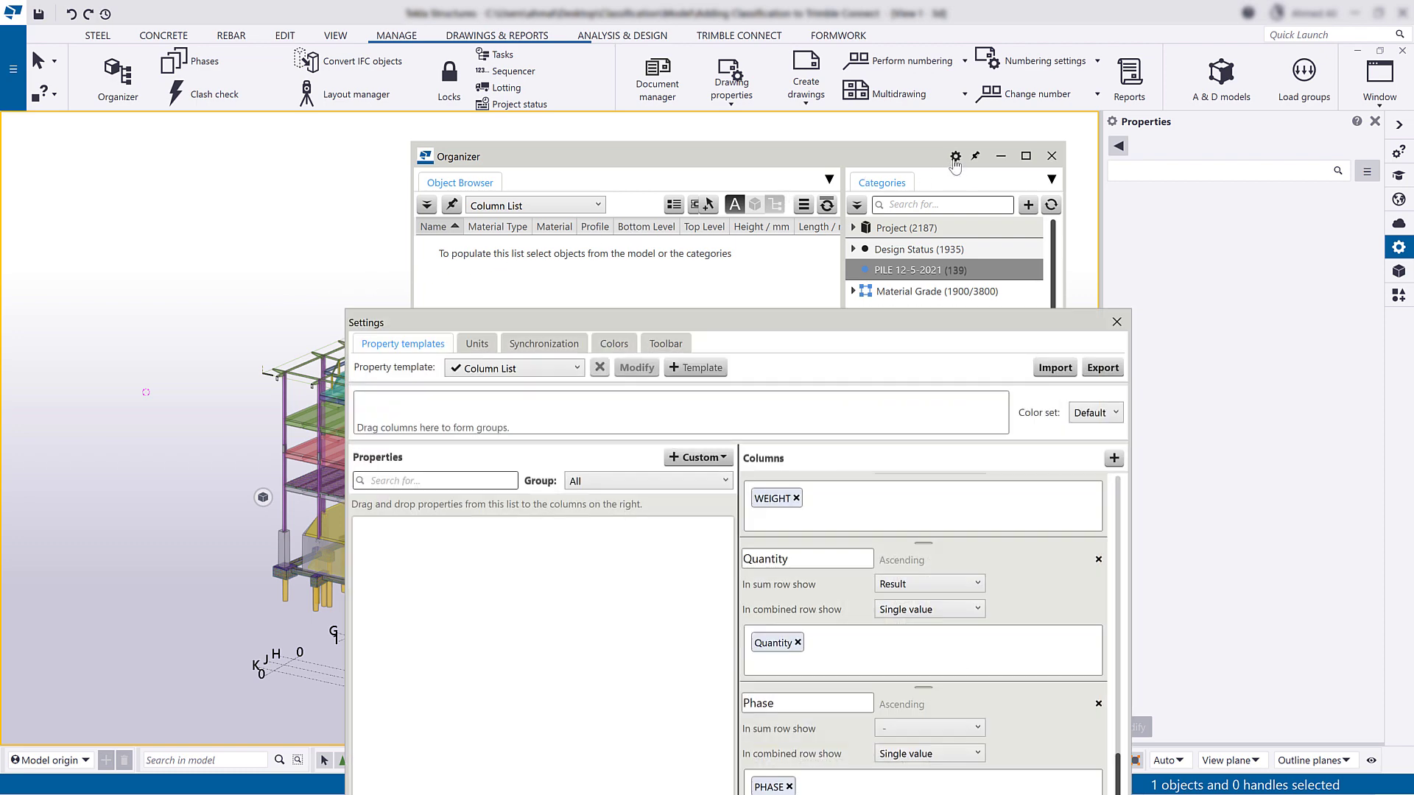
left_click_drag(751, 322, 716, 183)
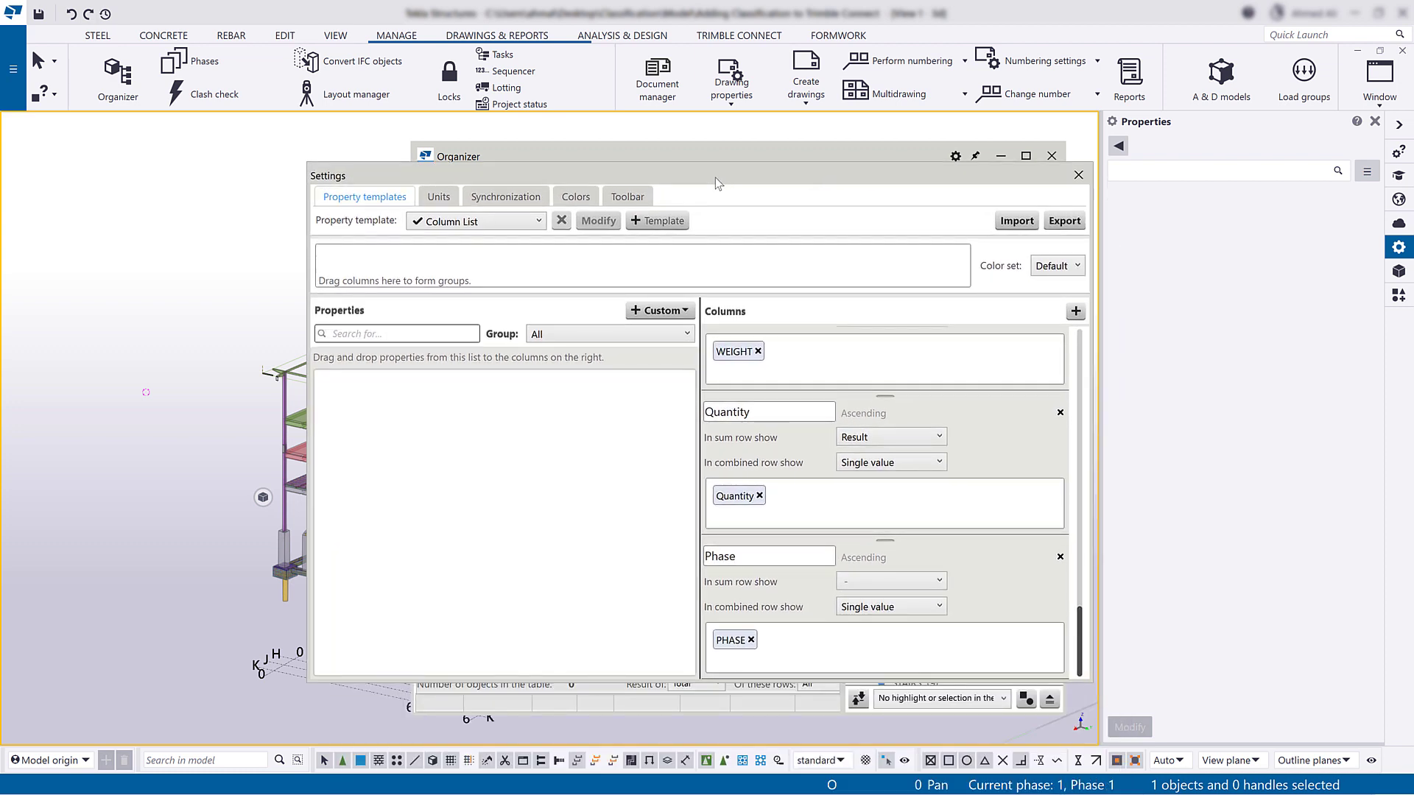
left_click(662, 311)
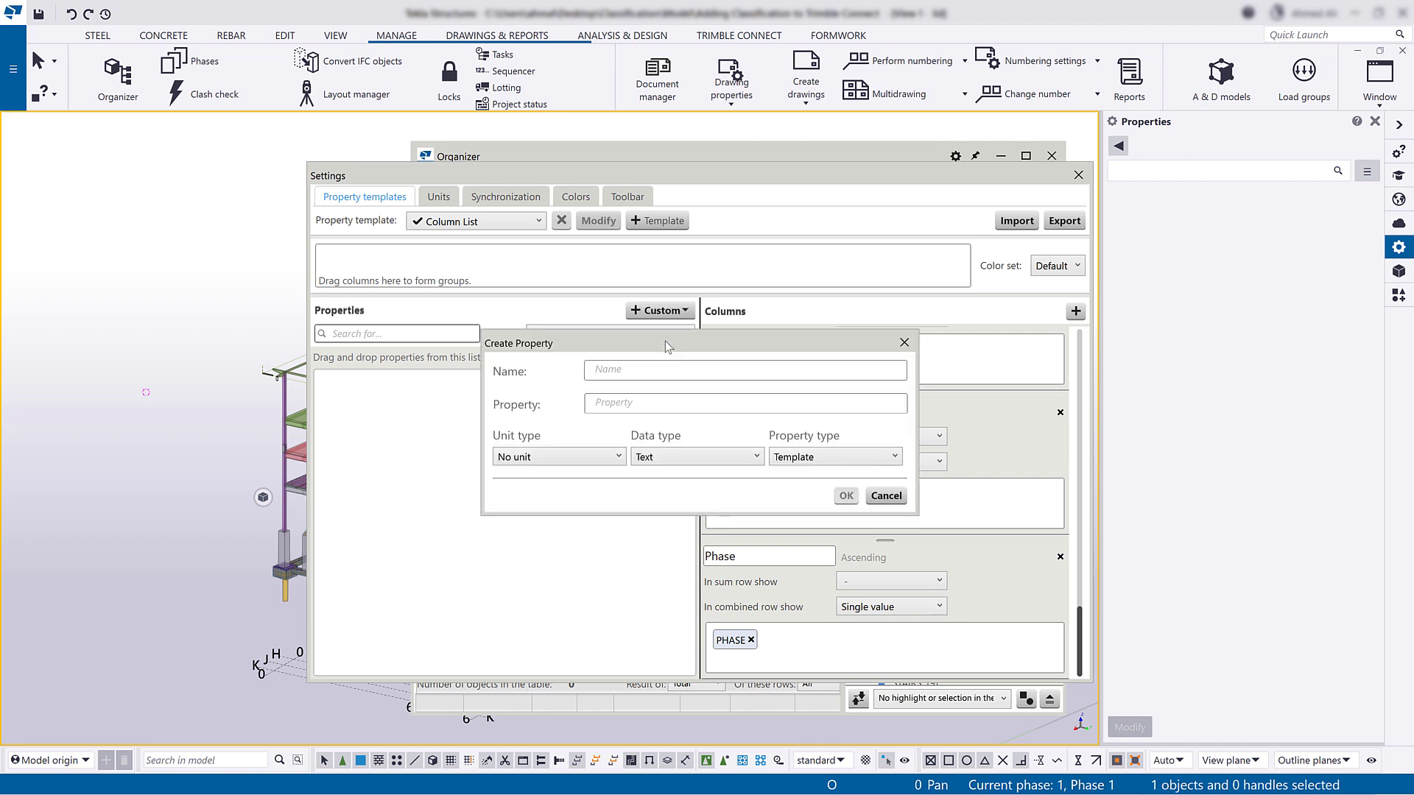
left_click(664, 373)
type("OMNI_Product")
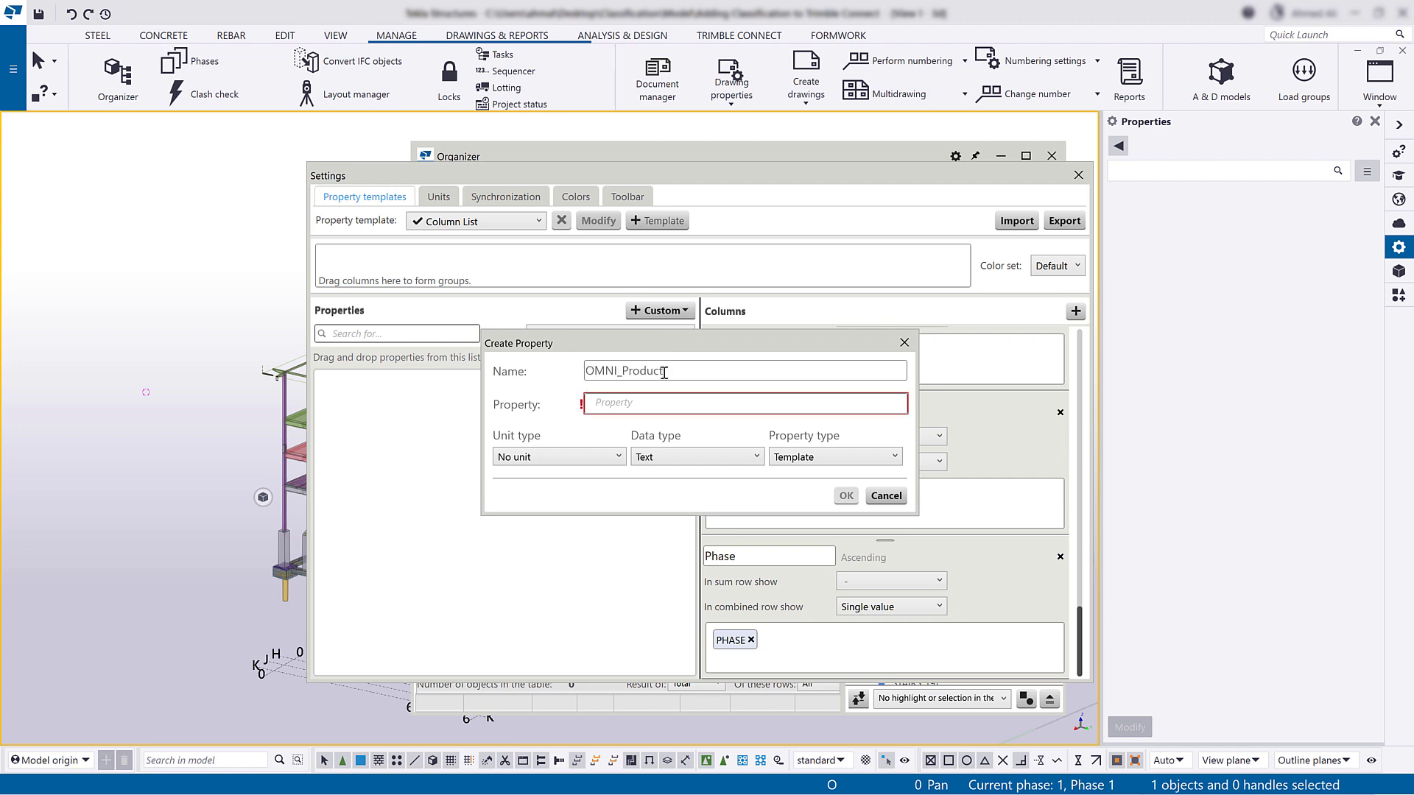
left_click(662, 403)
type("OMNI_Product")
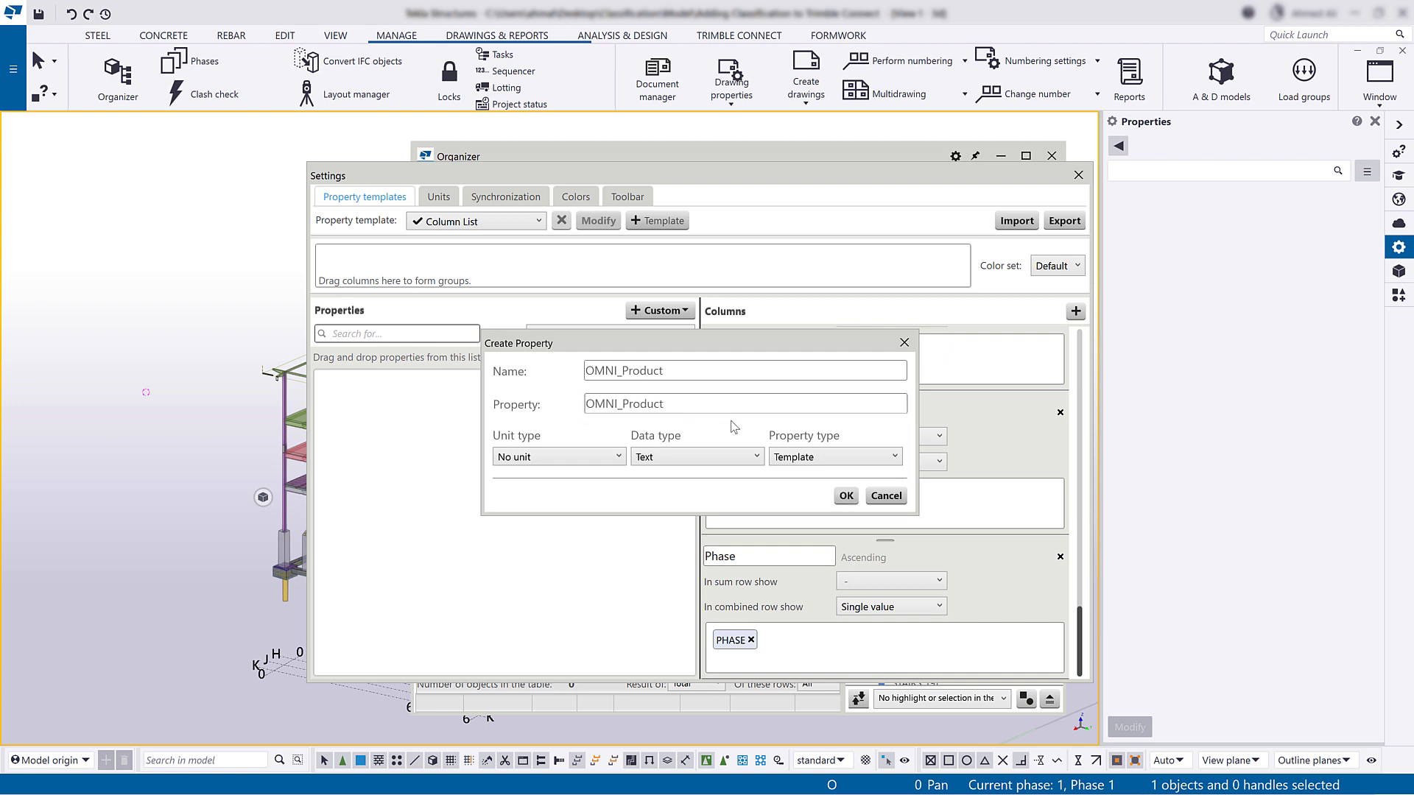
left_click(837, 460)
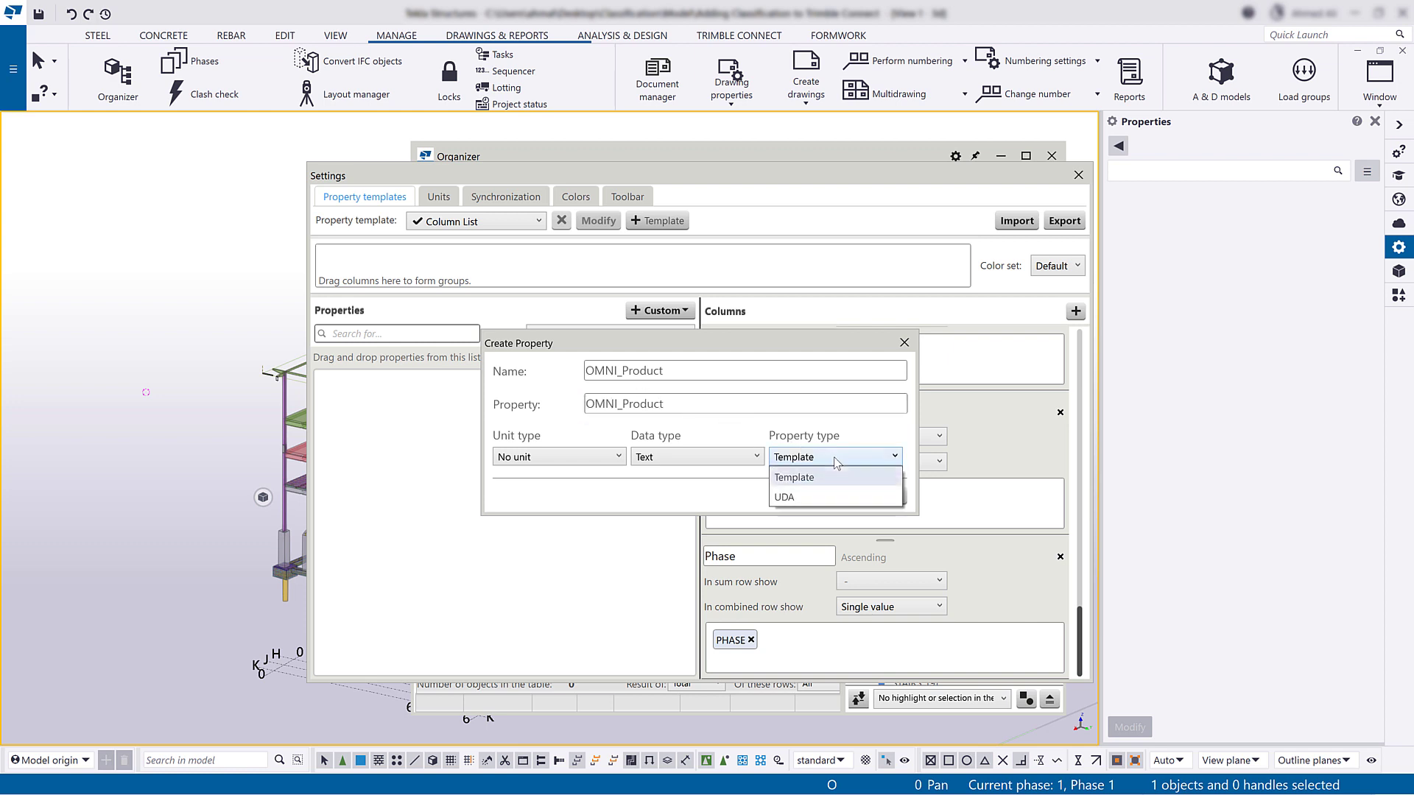
left_click(836, 499)
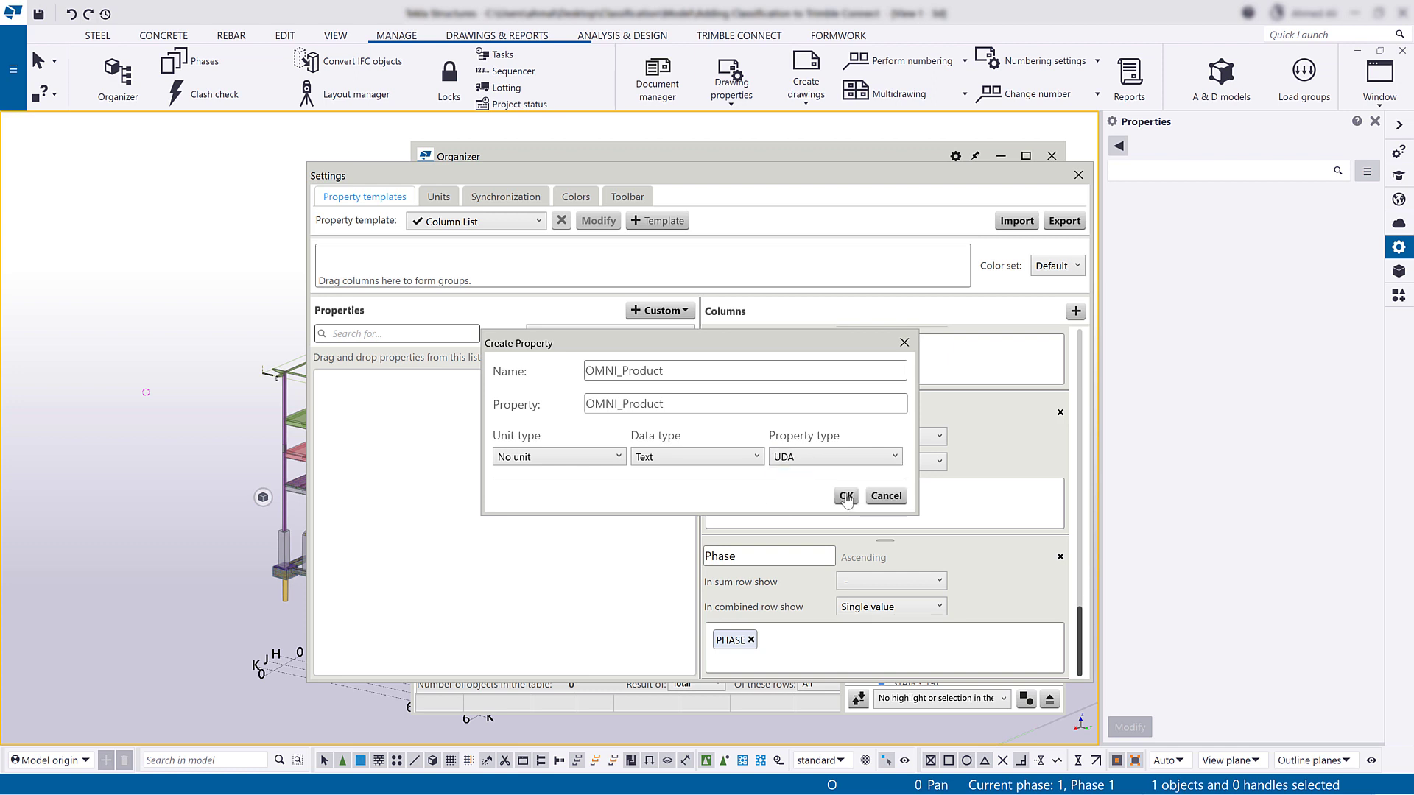
left_click(846, 496)
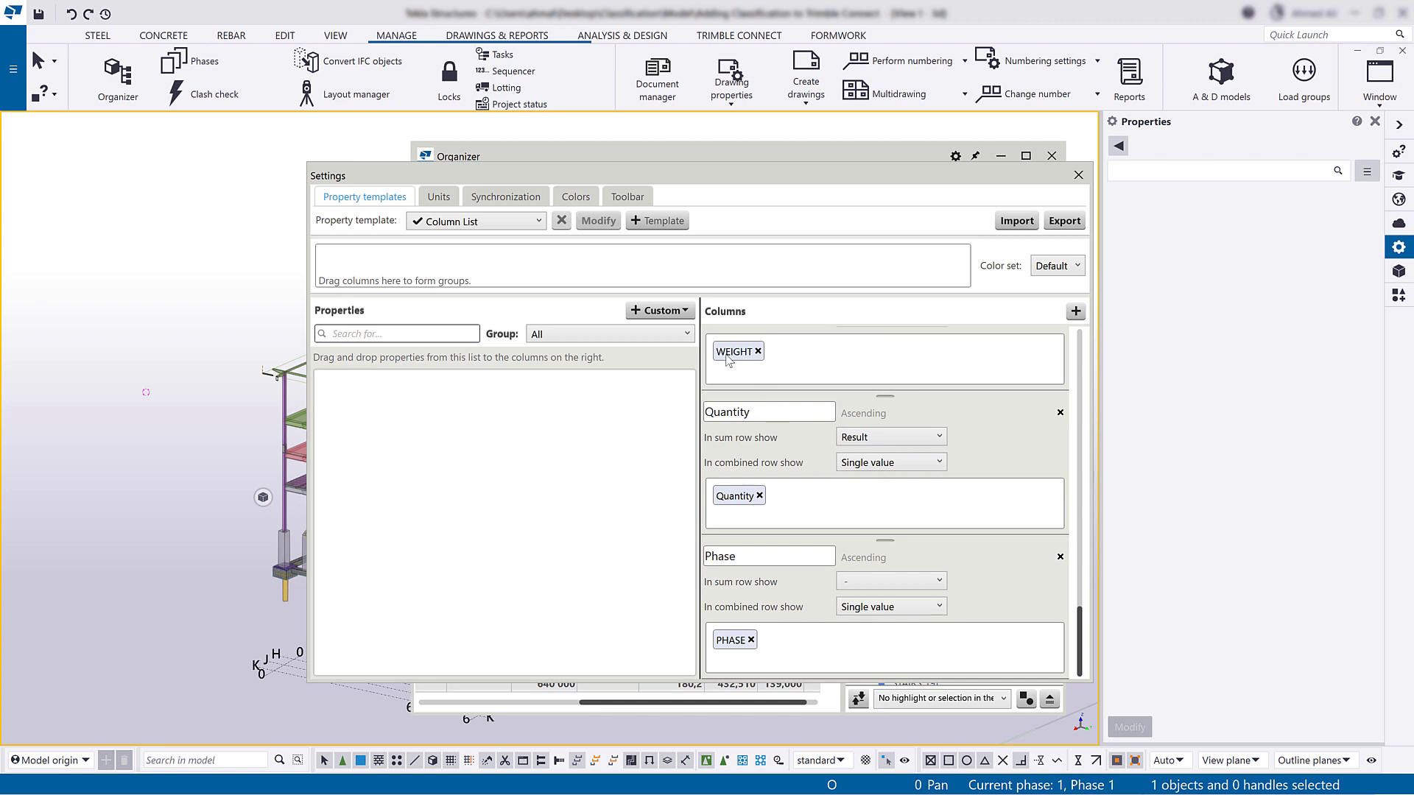
Create a second custom property with name and property OMNI_Product_NAME, text data type and UDA property type.
left_click(686, 312)
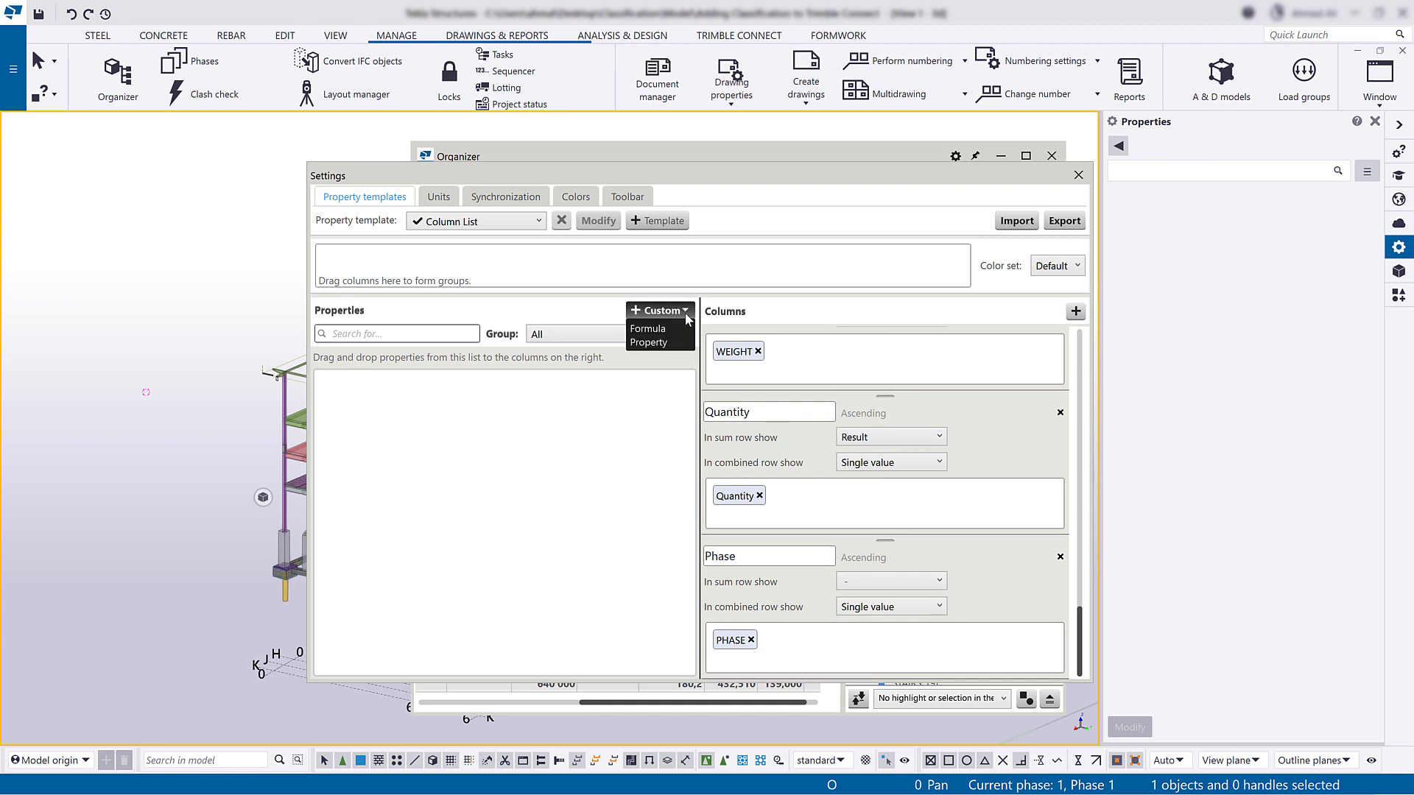
left_click(684, 344)
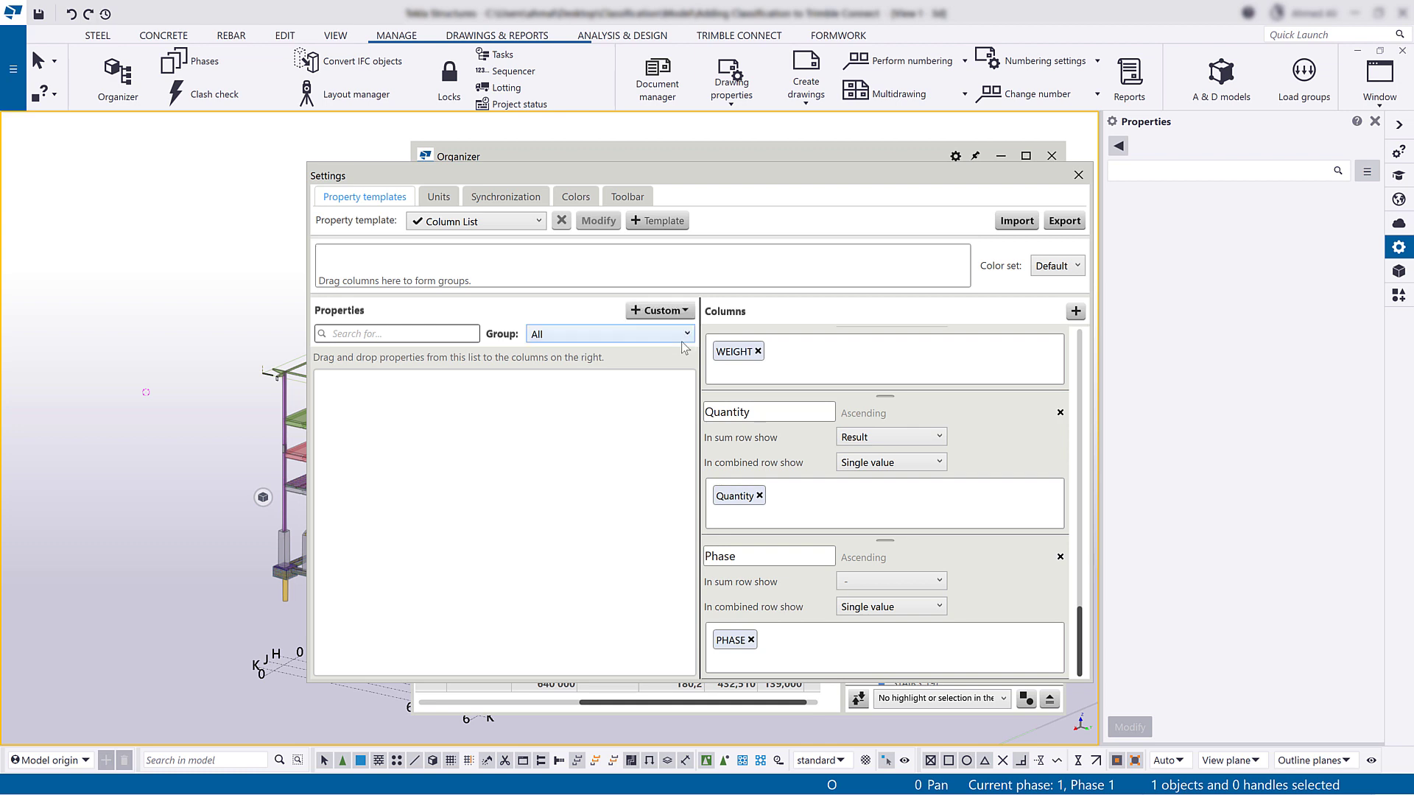
left_click(689, 371)
type("OMNI_Product_NAME")
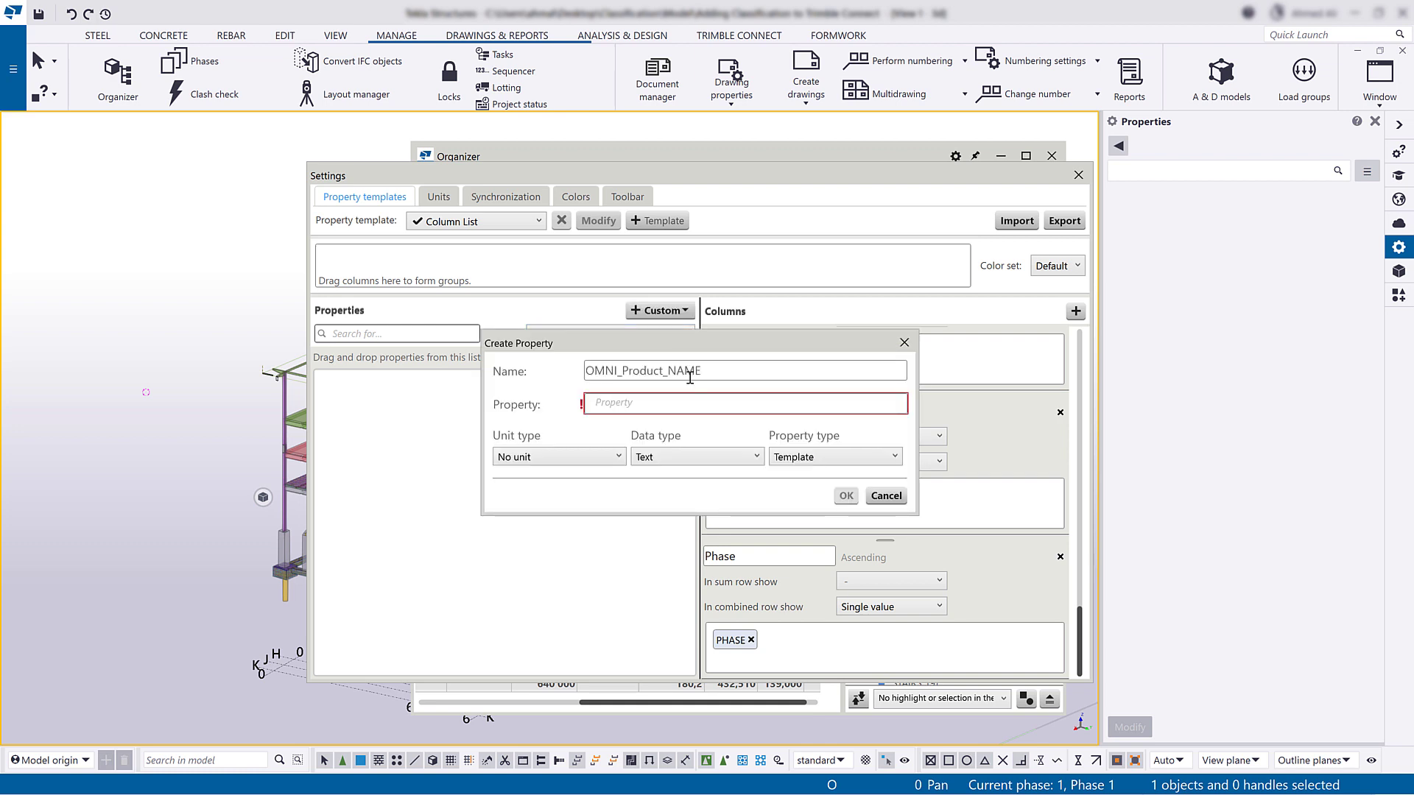
left_click(692, 404)
type("OMNI_Product_NAME")
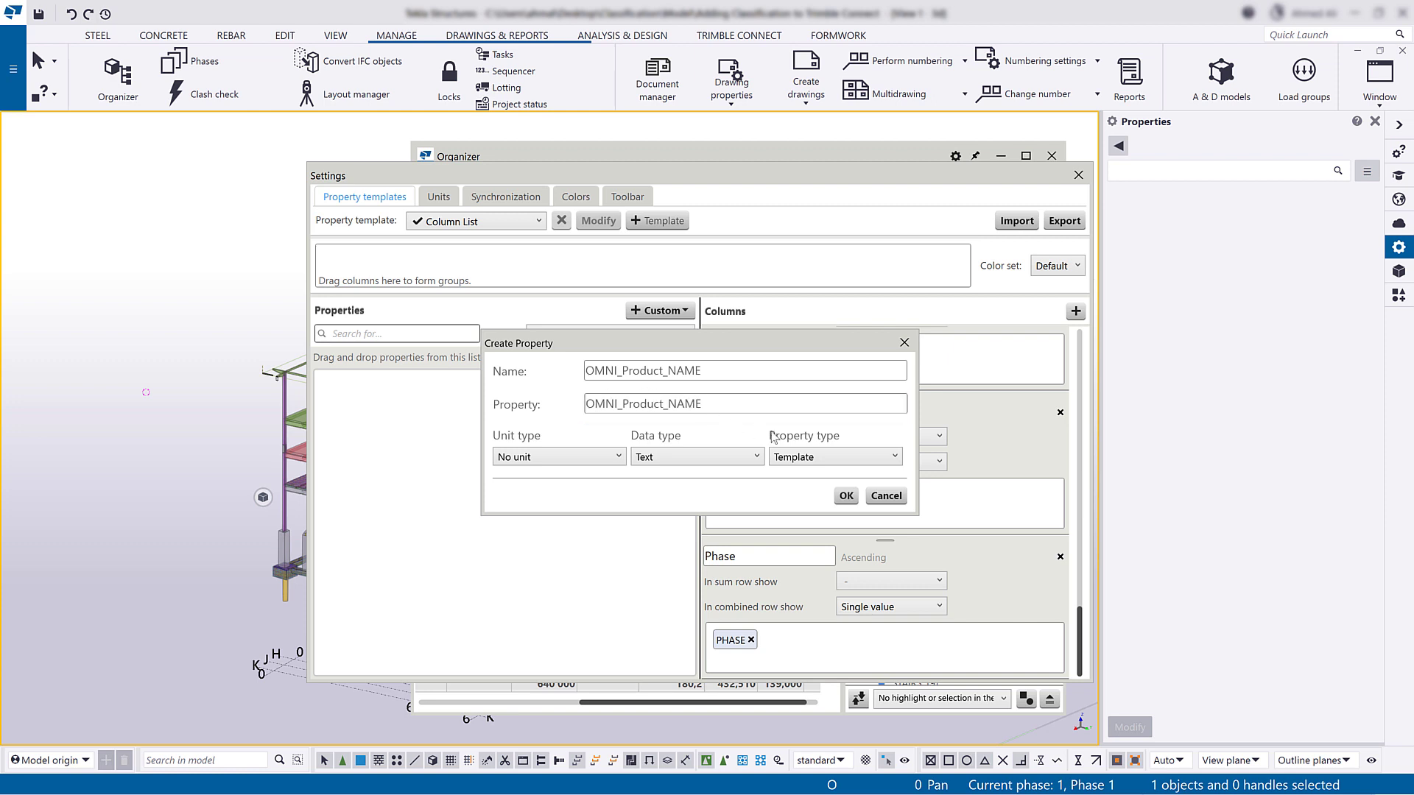
left_click(810, 459)
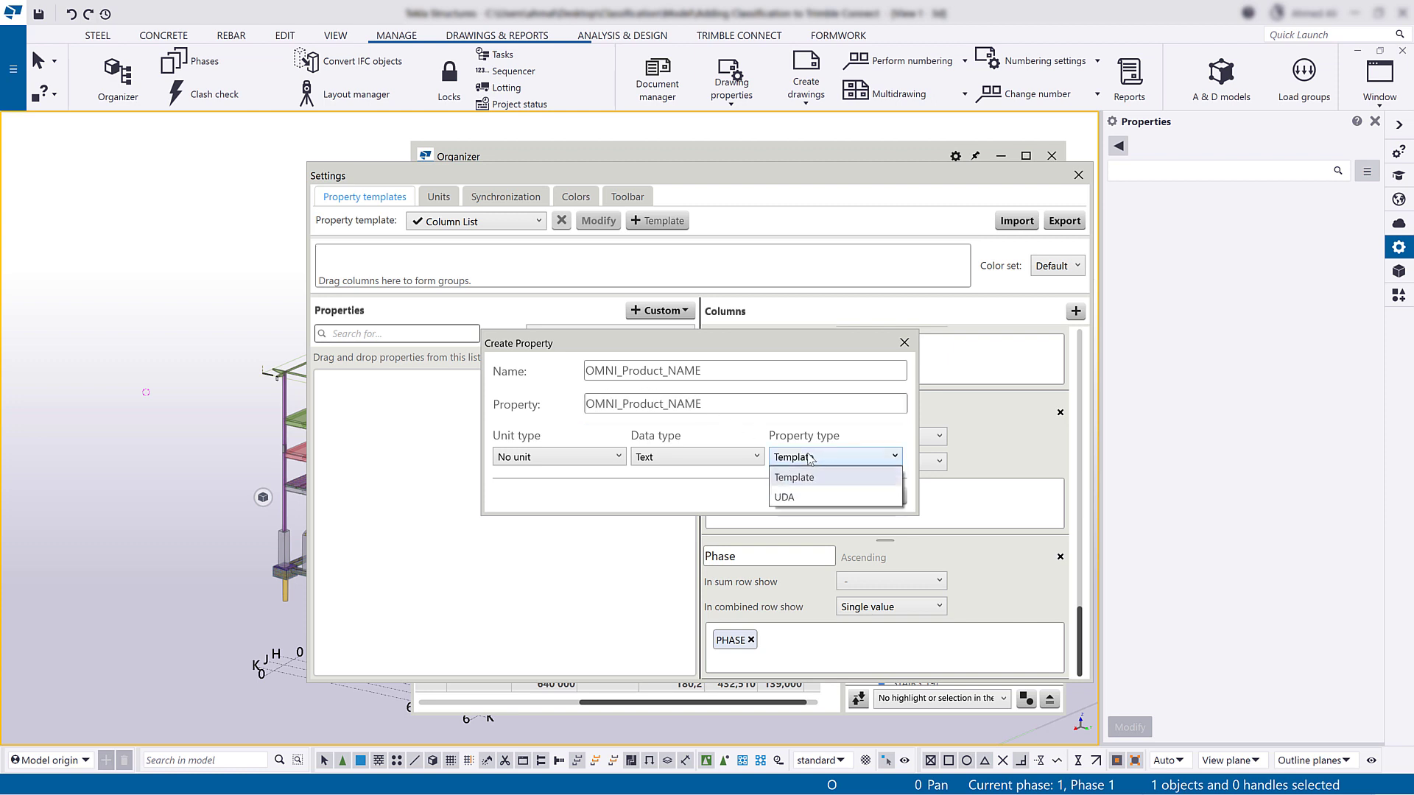
left_click(817, 499)
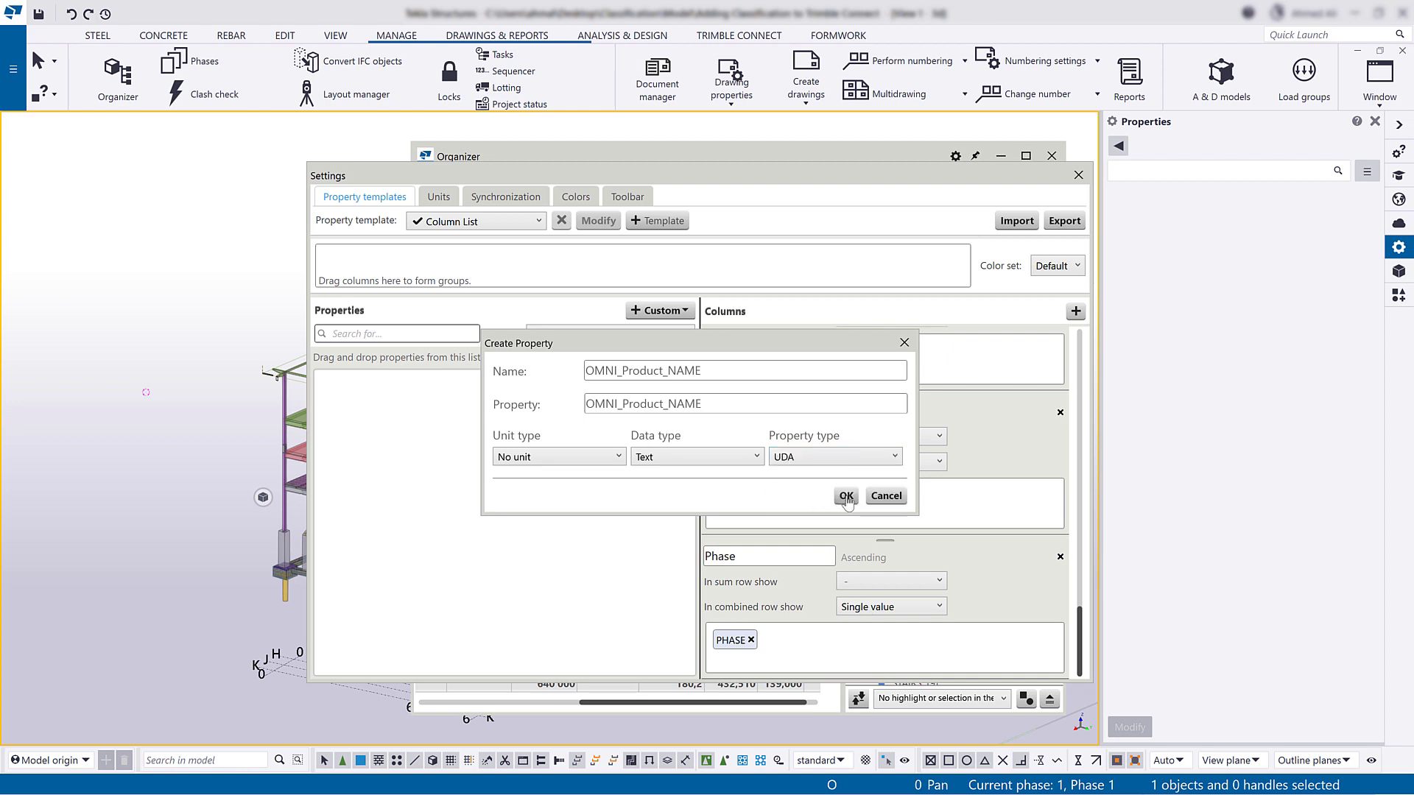
left_click(846, 498)
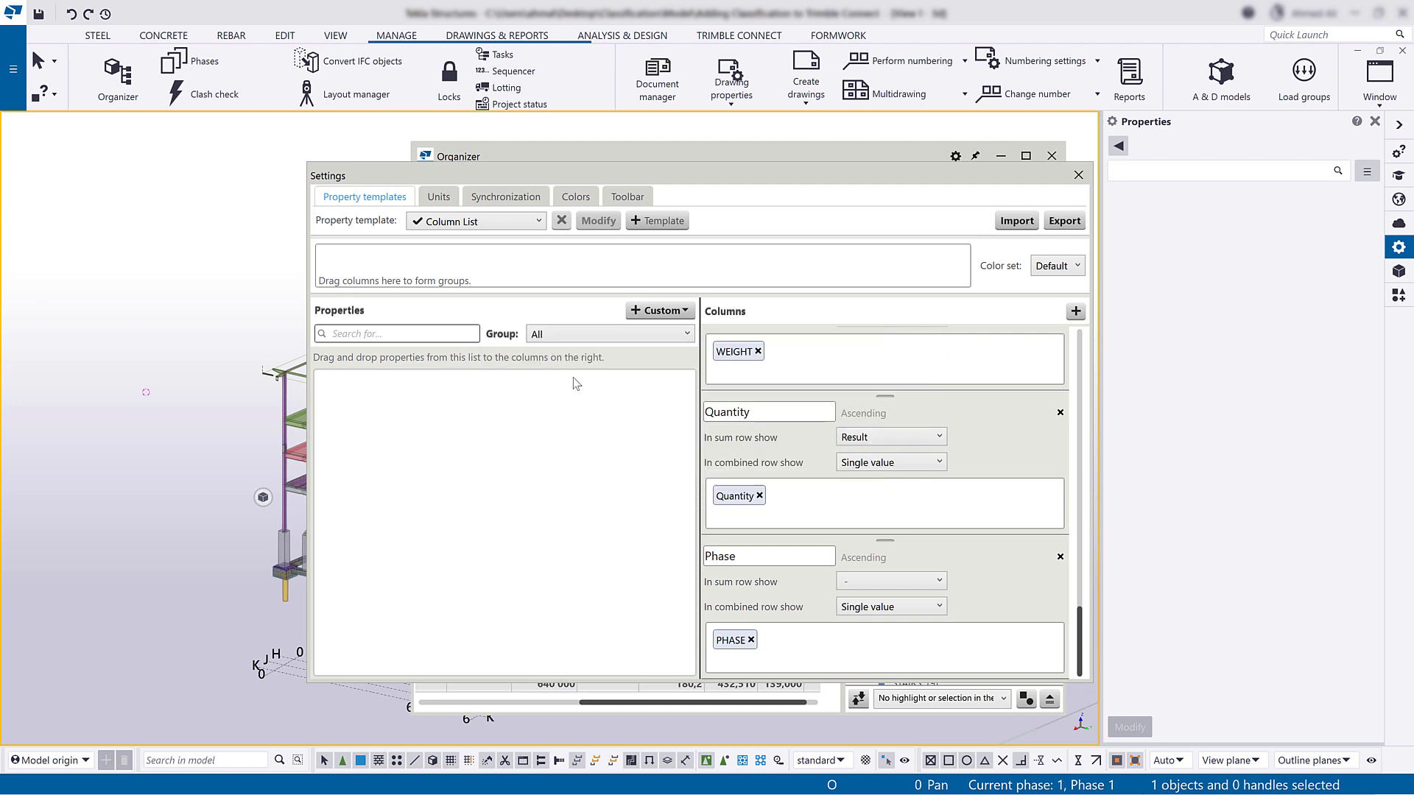
Add OMNI_Product and OMNI_Product_NAME as columns at the end of the Column List template, save it and view the new columns.
left_click(456, 332)
type("Omni")
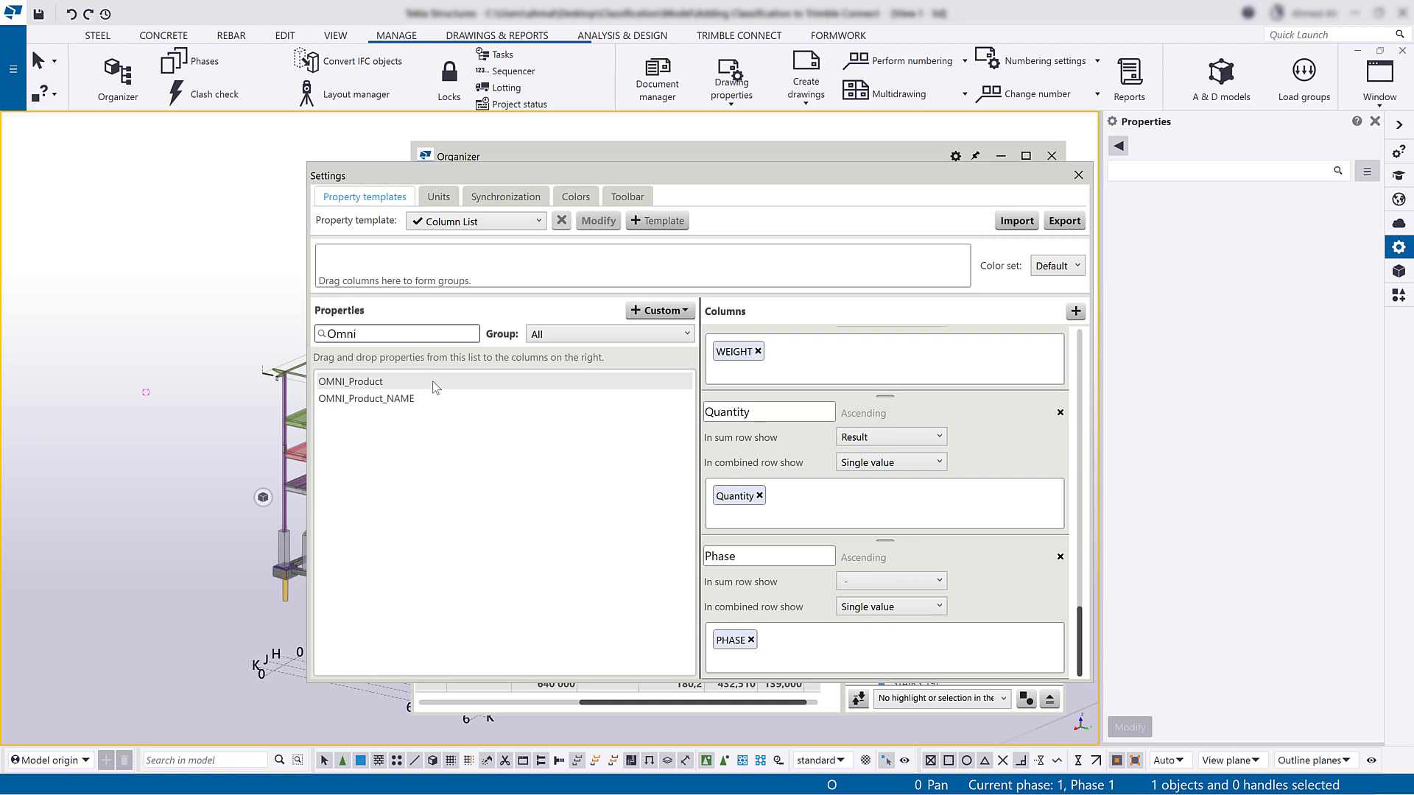
left_click_drag(435, 387, 1077, 534)
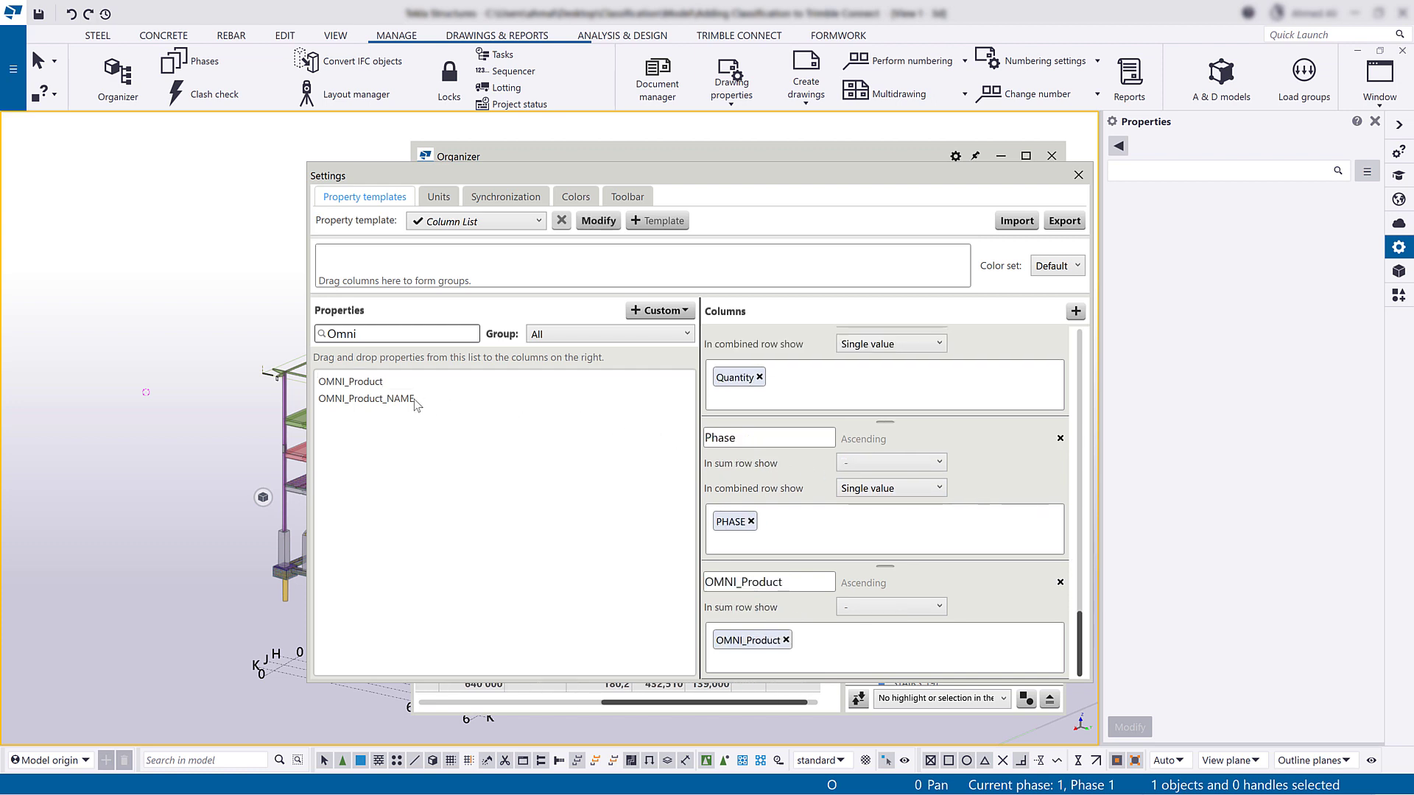
left_click_drag(414, 399, 1073, 574)
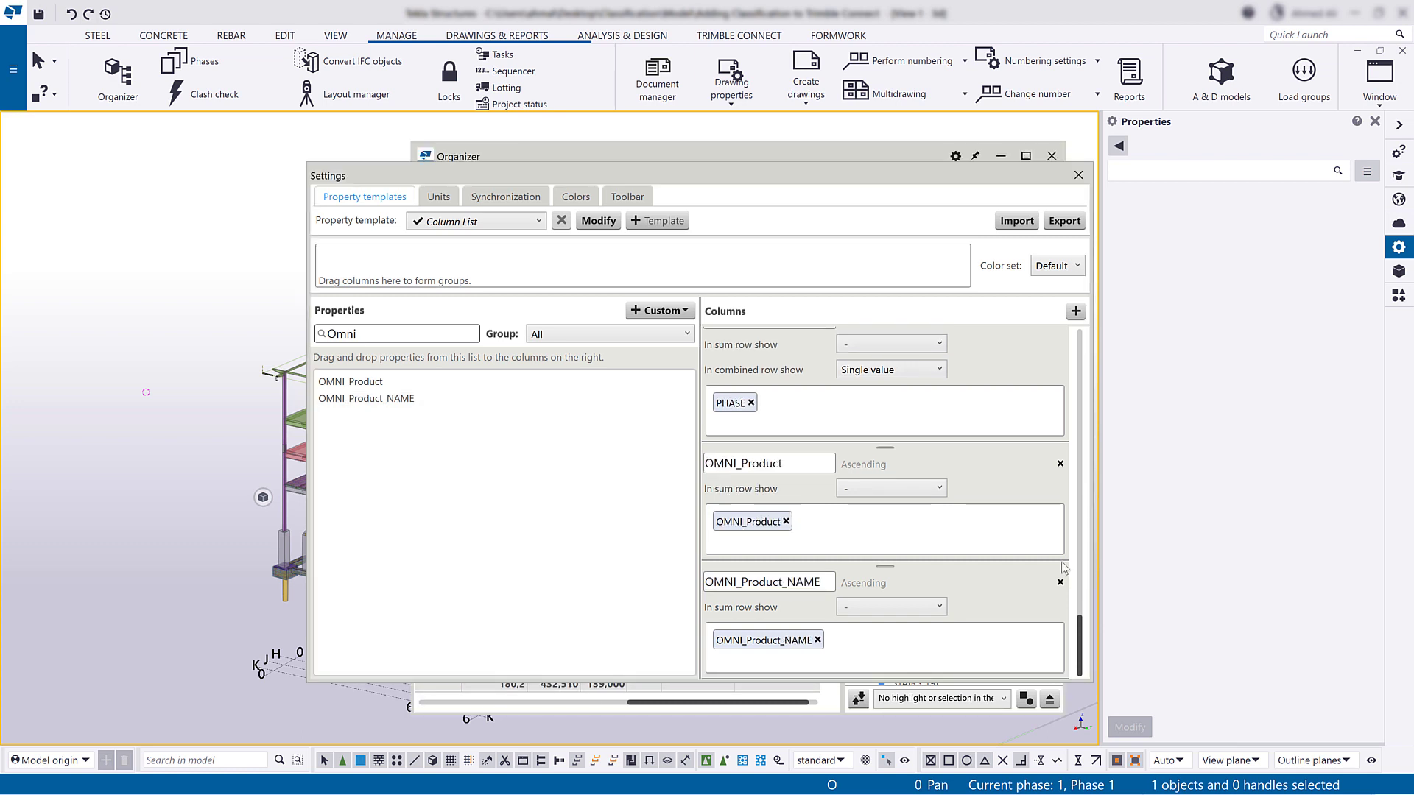
left_click(610, 228)
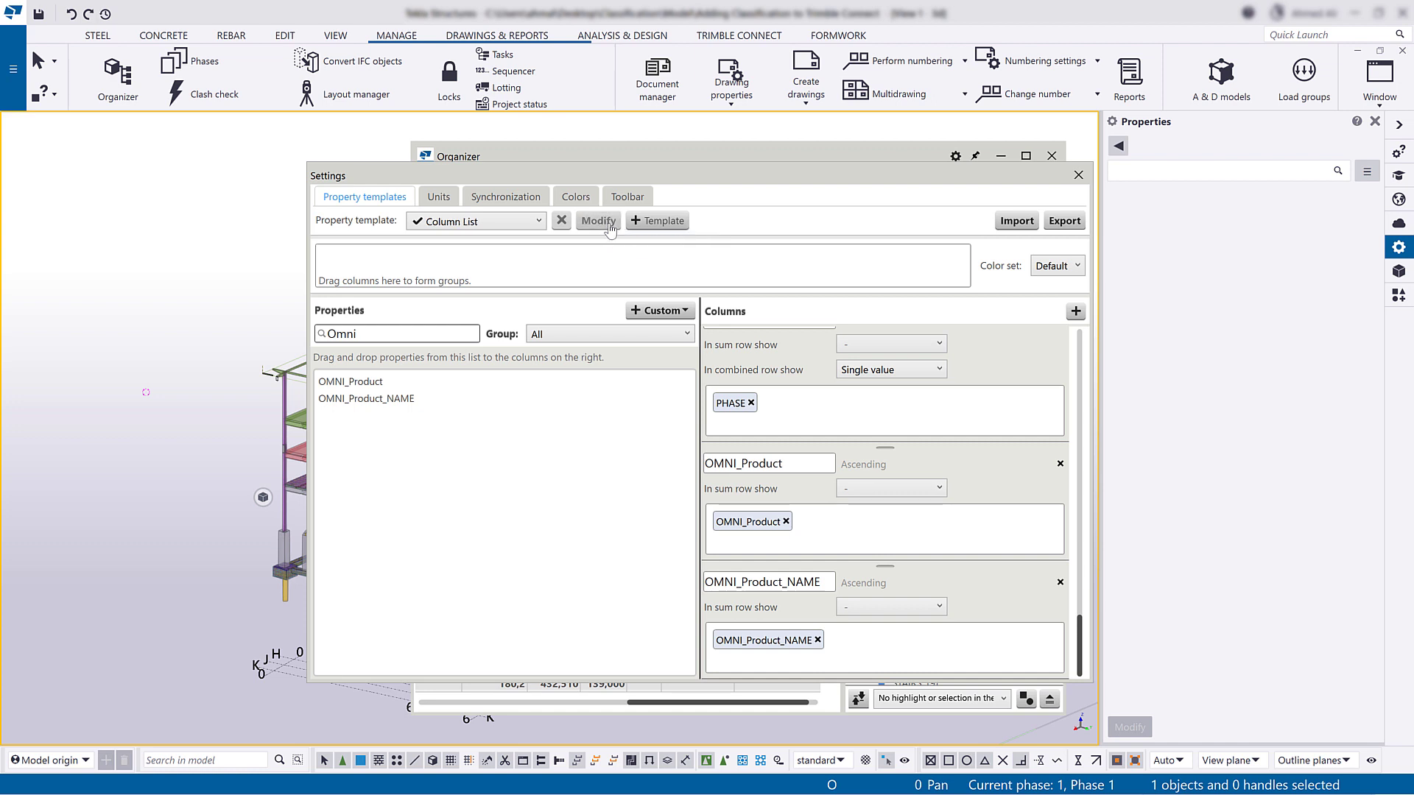
left_click(1079, 175)
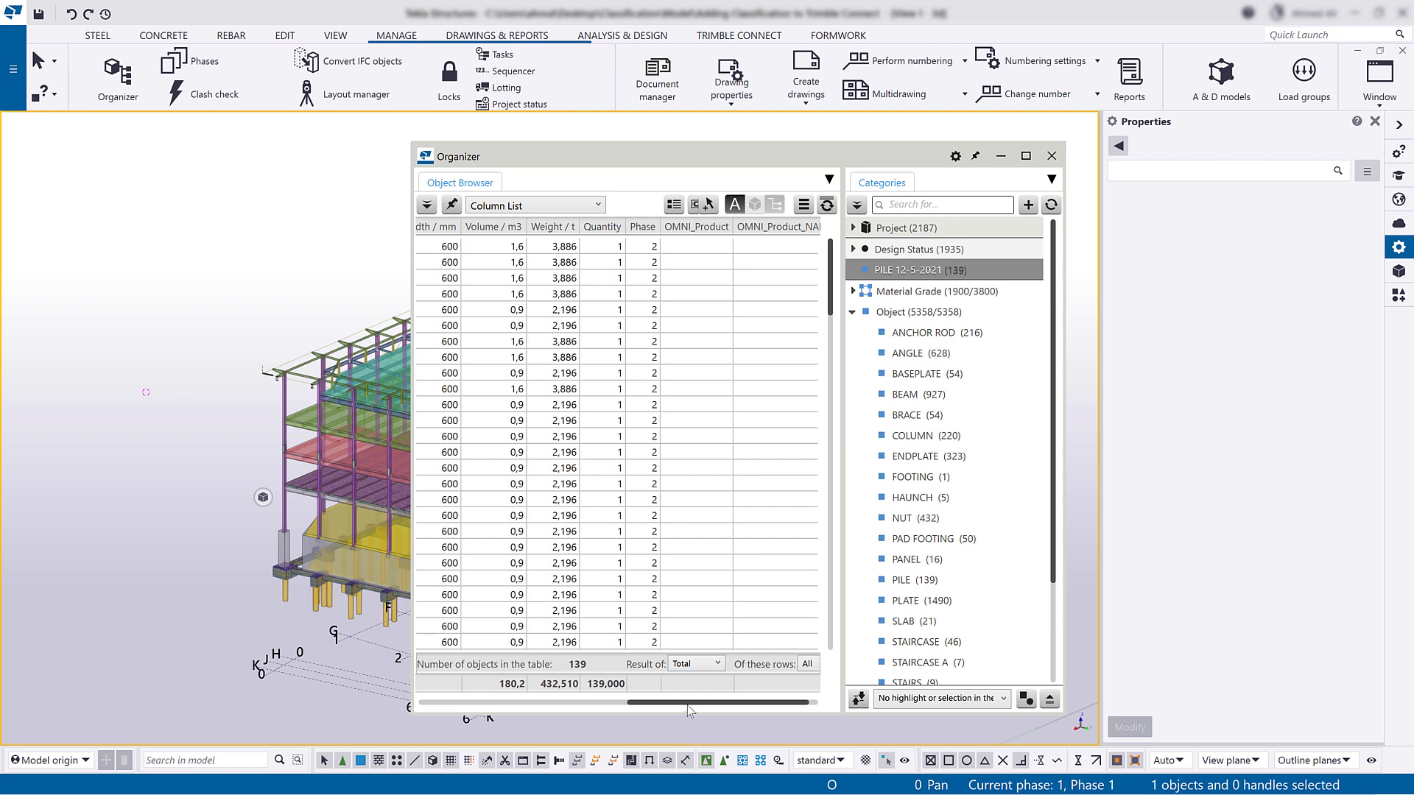
left_click_drag(687, 704, 717, 705)
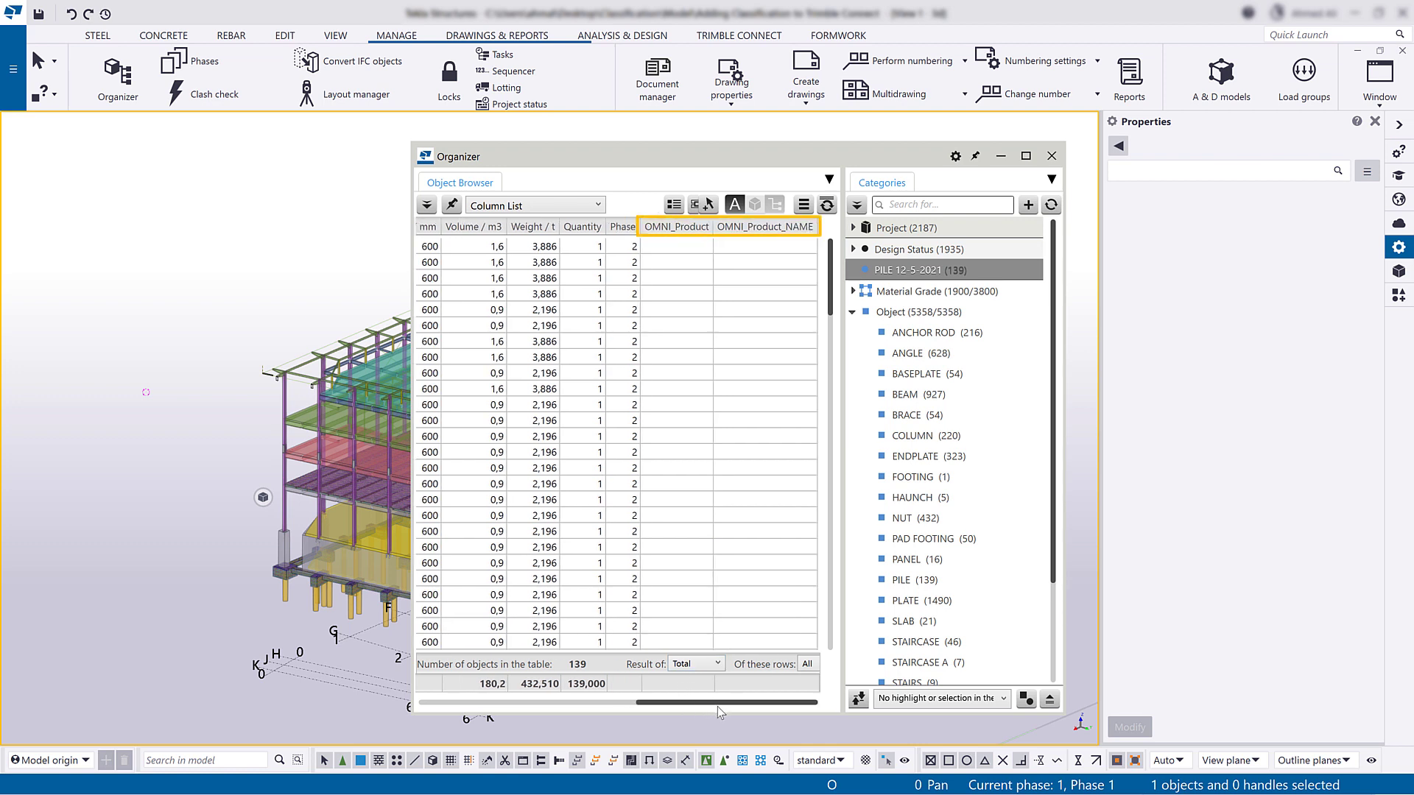
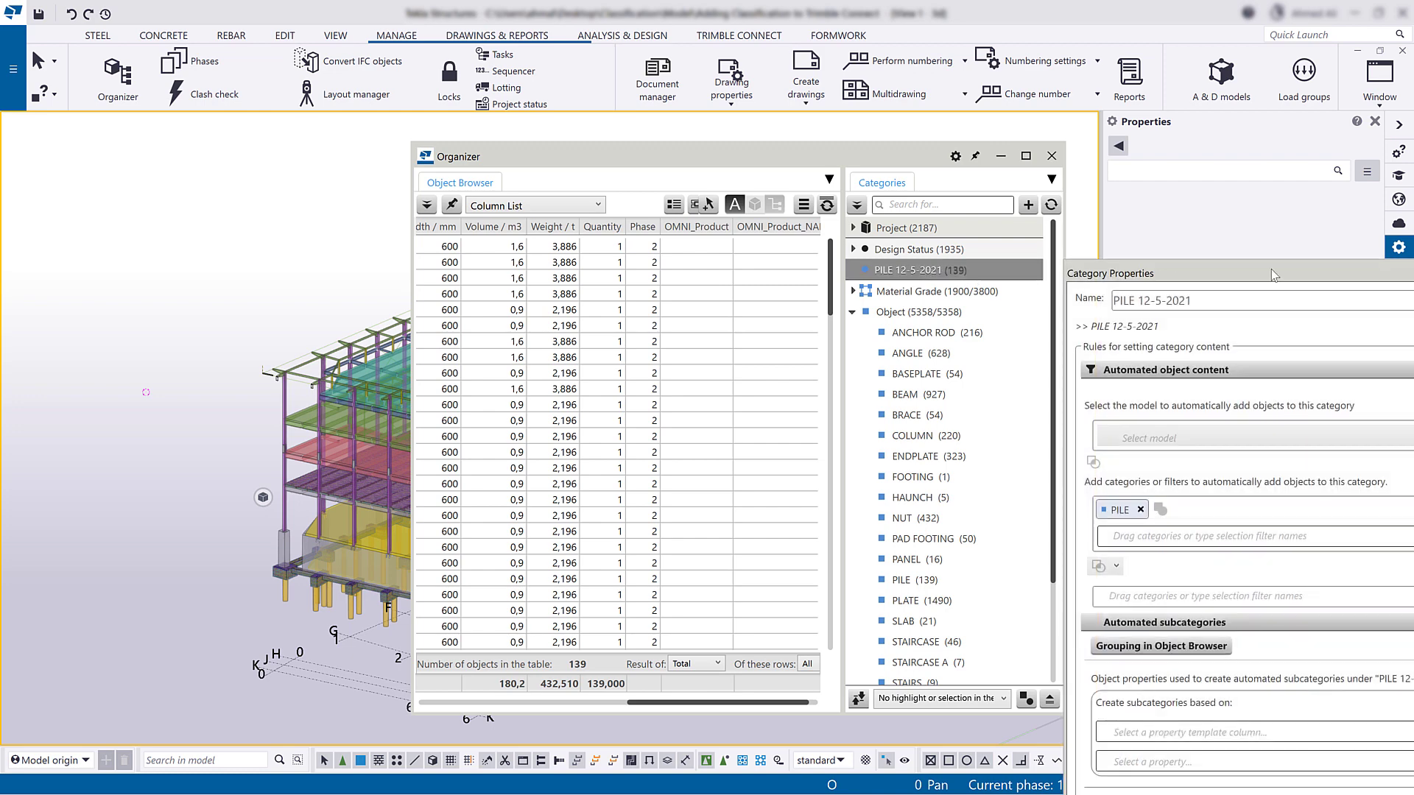
Add OMNI_Product and OMNI_Product_NAME to the object properties of the PILE 12-5-2021 category.
left_click_drag(1274, 274, 528, 26)
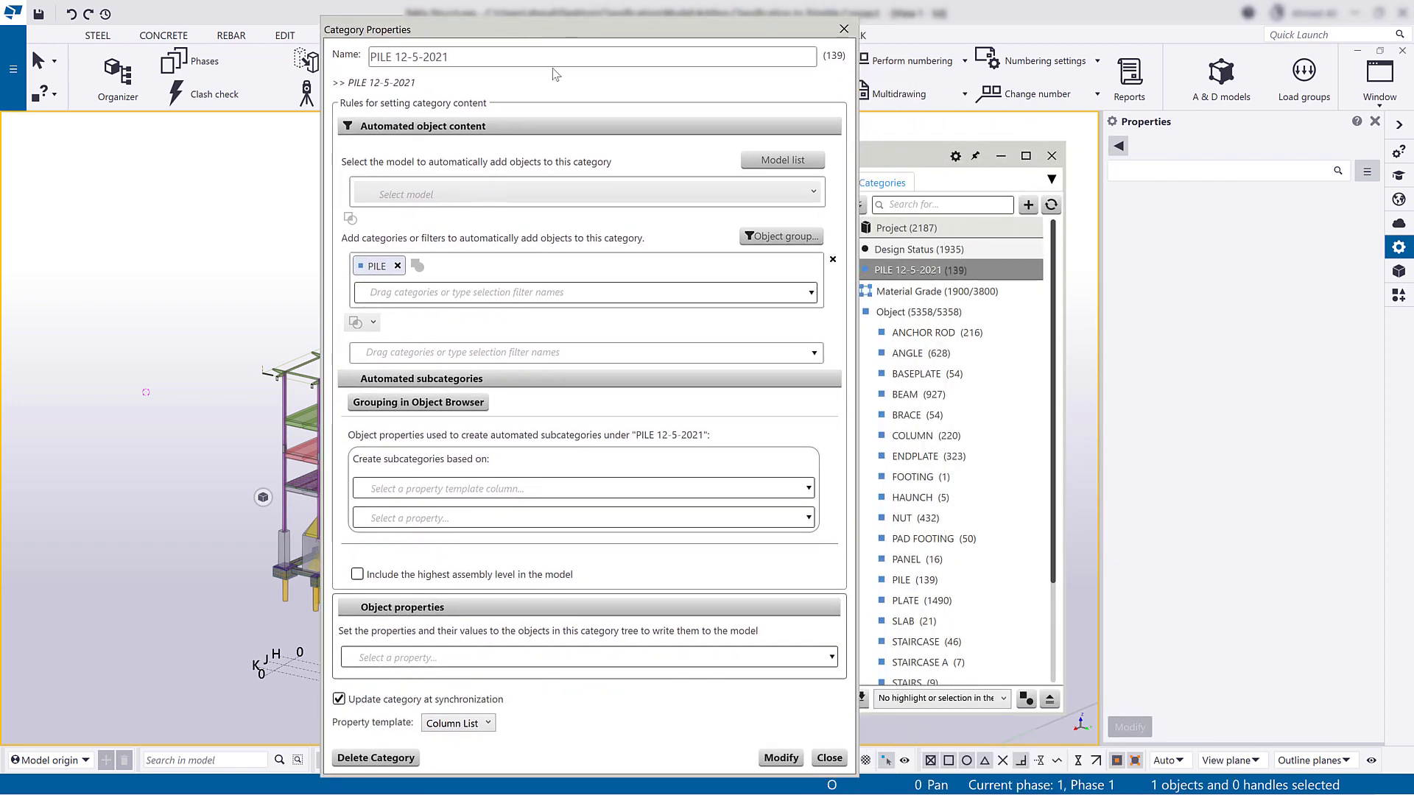
left_click(704, 653)
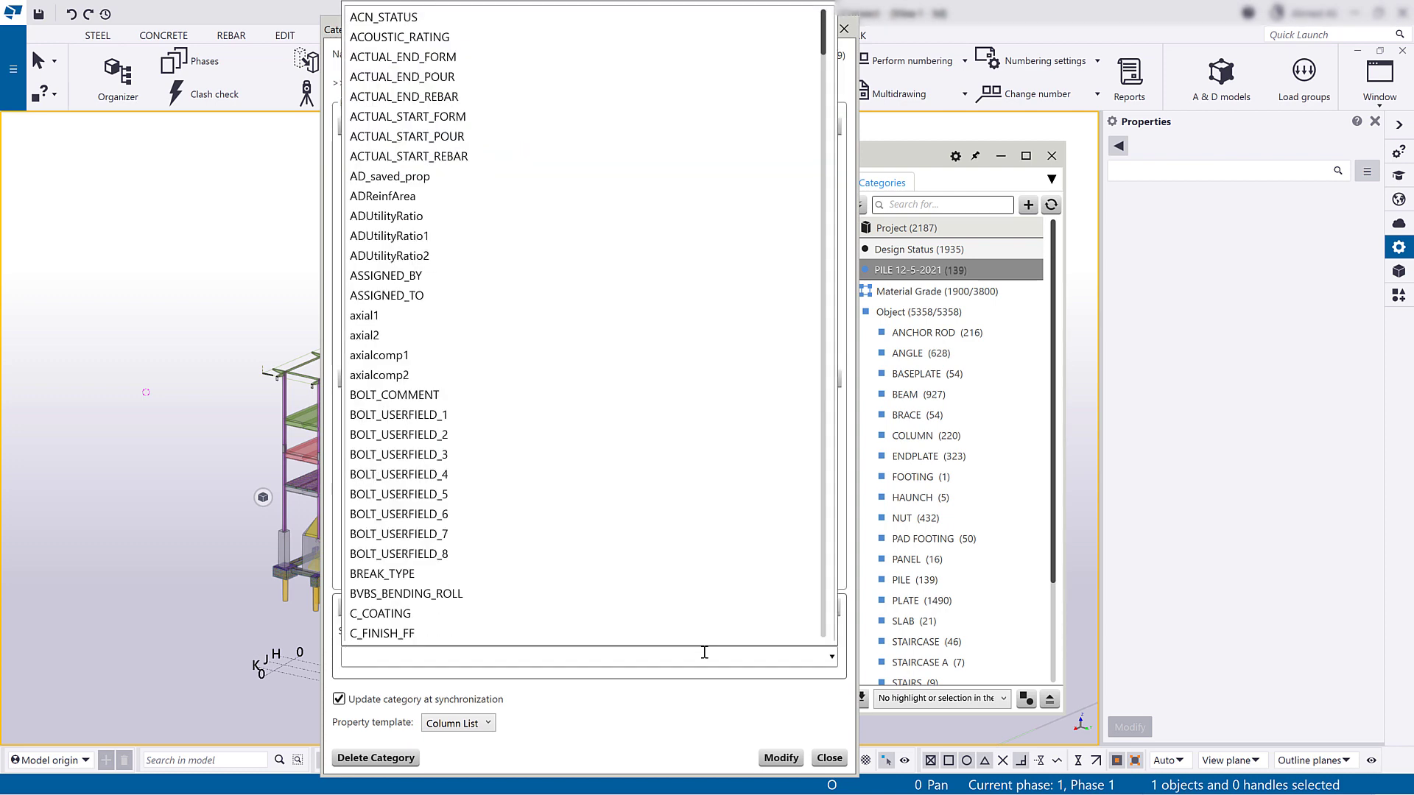
type("Omni")
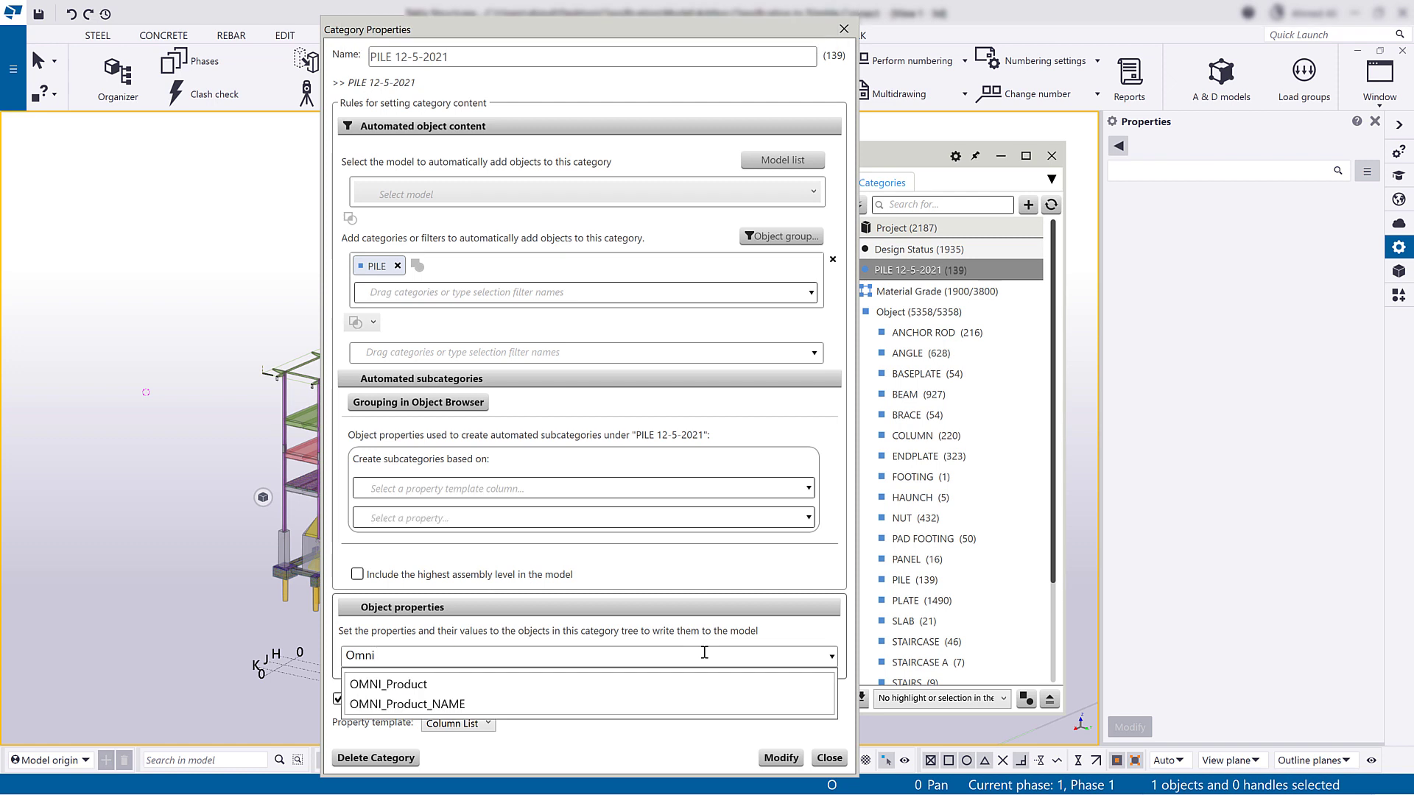
left_click(711, 691)
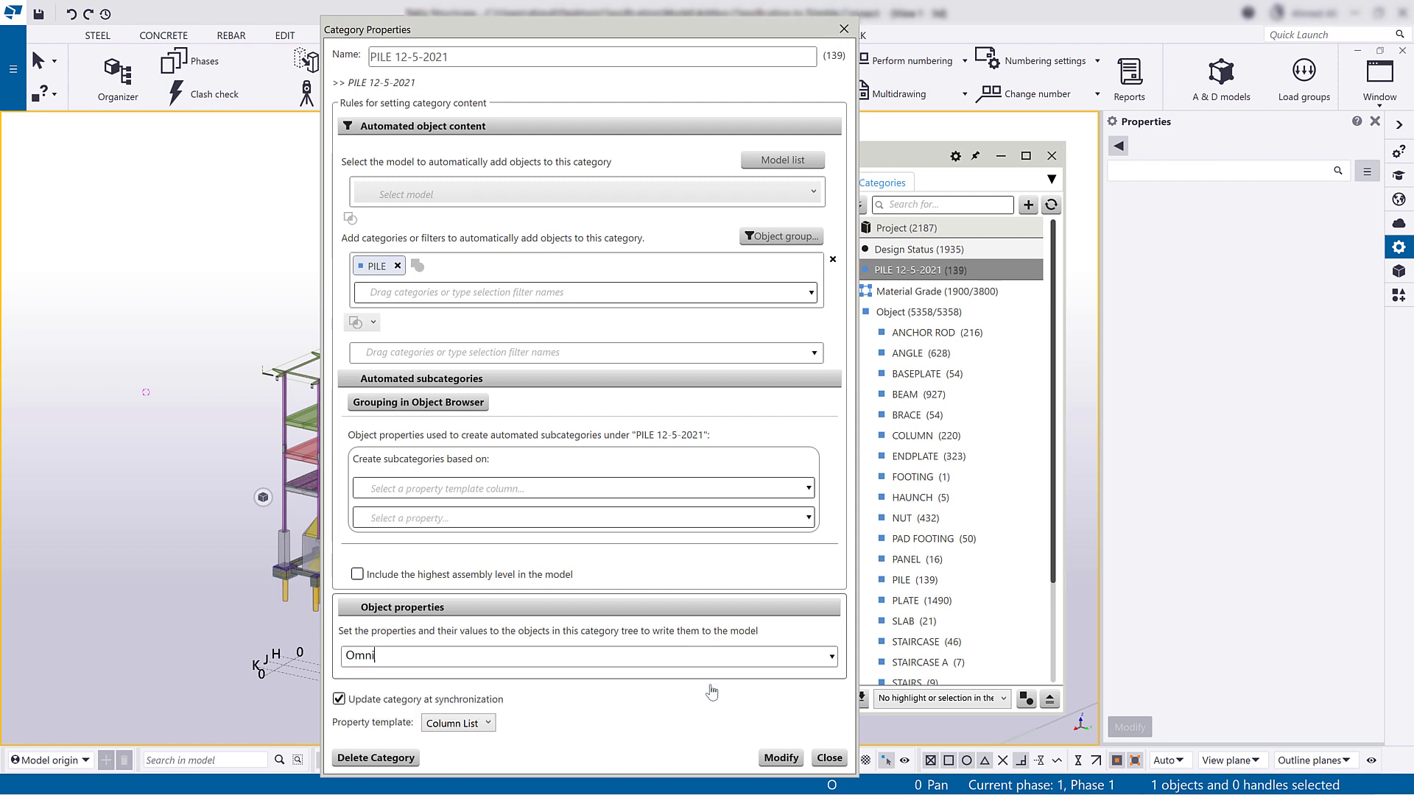
key("Return")
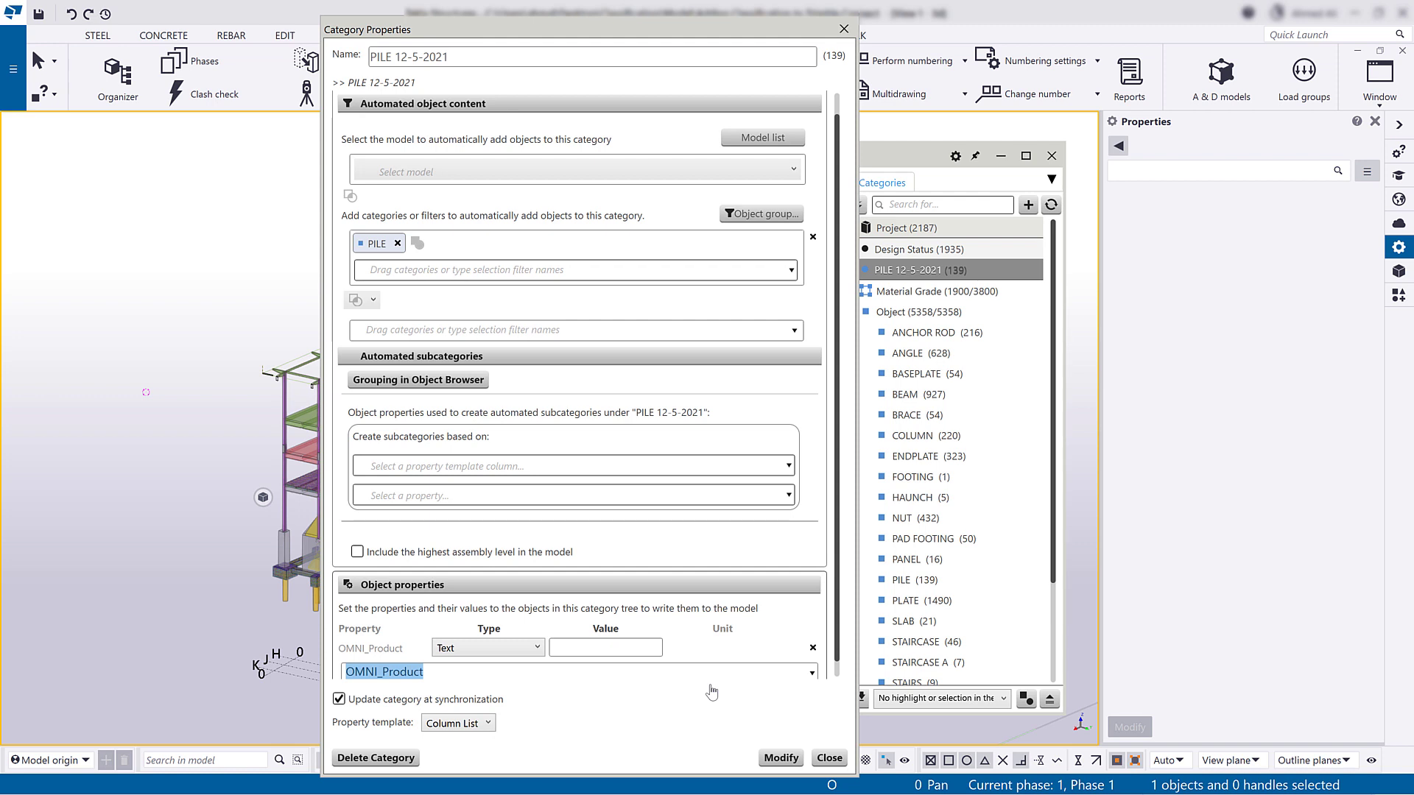
left_click(700, 675)
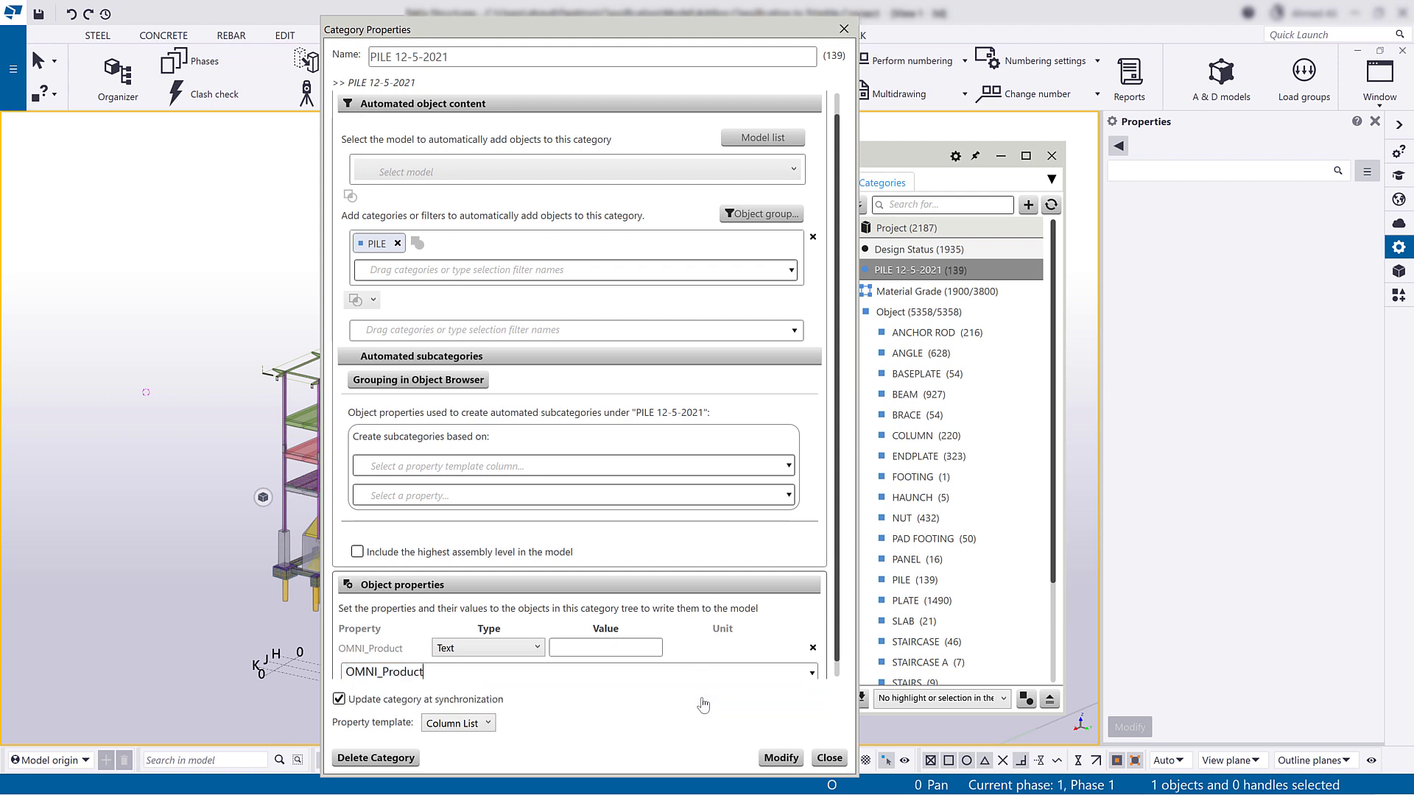
type("_NAME")
key("Return")
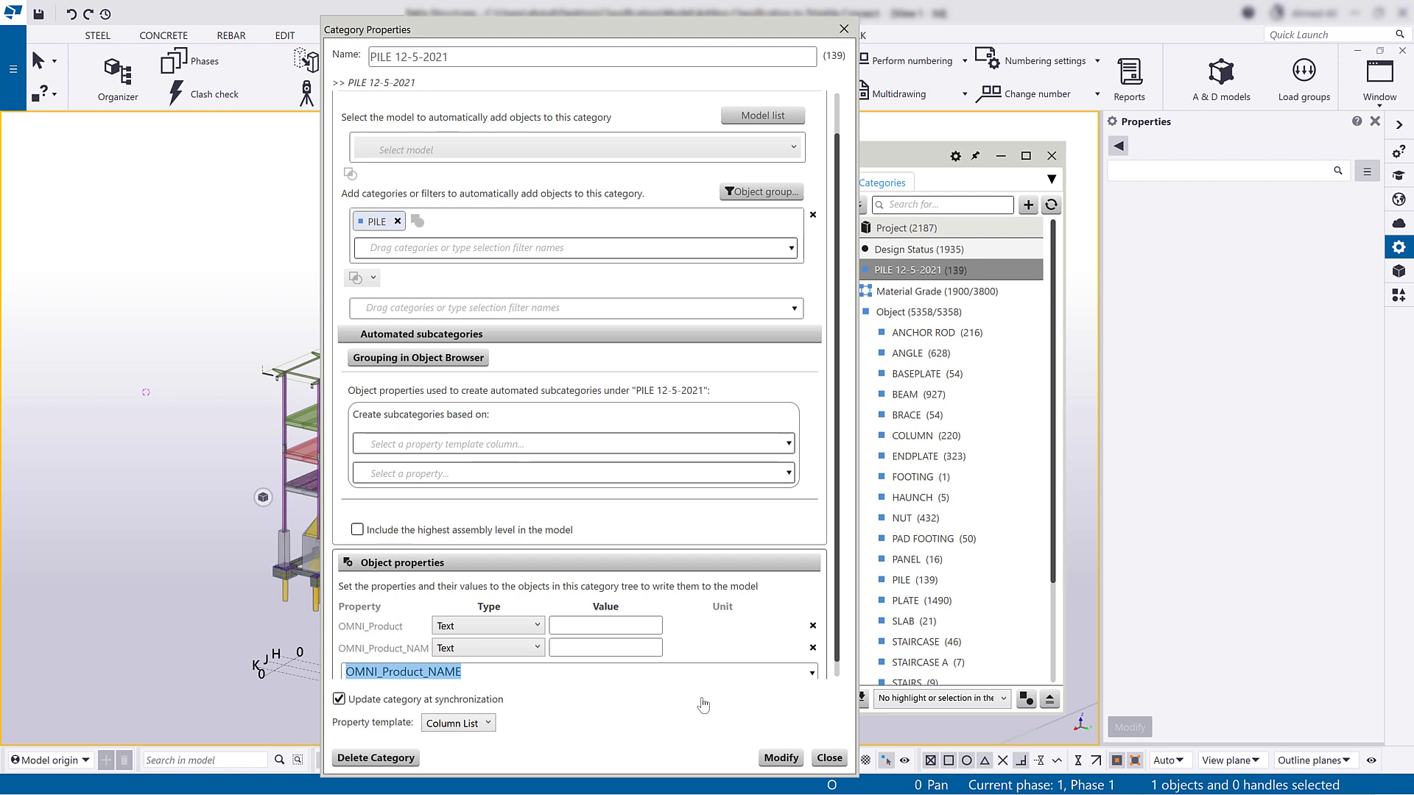
Set OMNI_Product_NAME to the Category name type, give OMNI_Product the text value 12-5-2021, apply the changes and close the category properties.
left_click(532, 652)
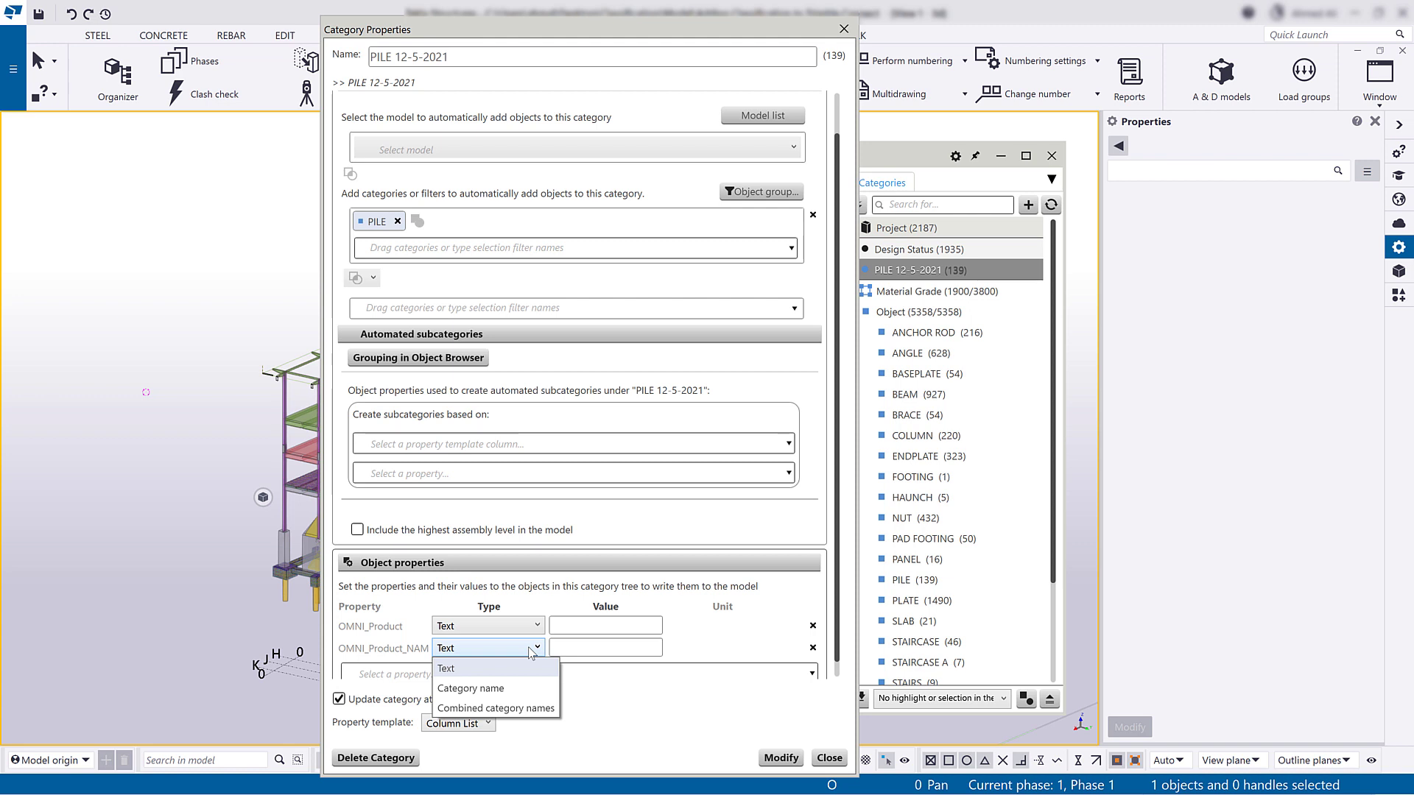
left_click(525, 691)
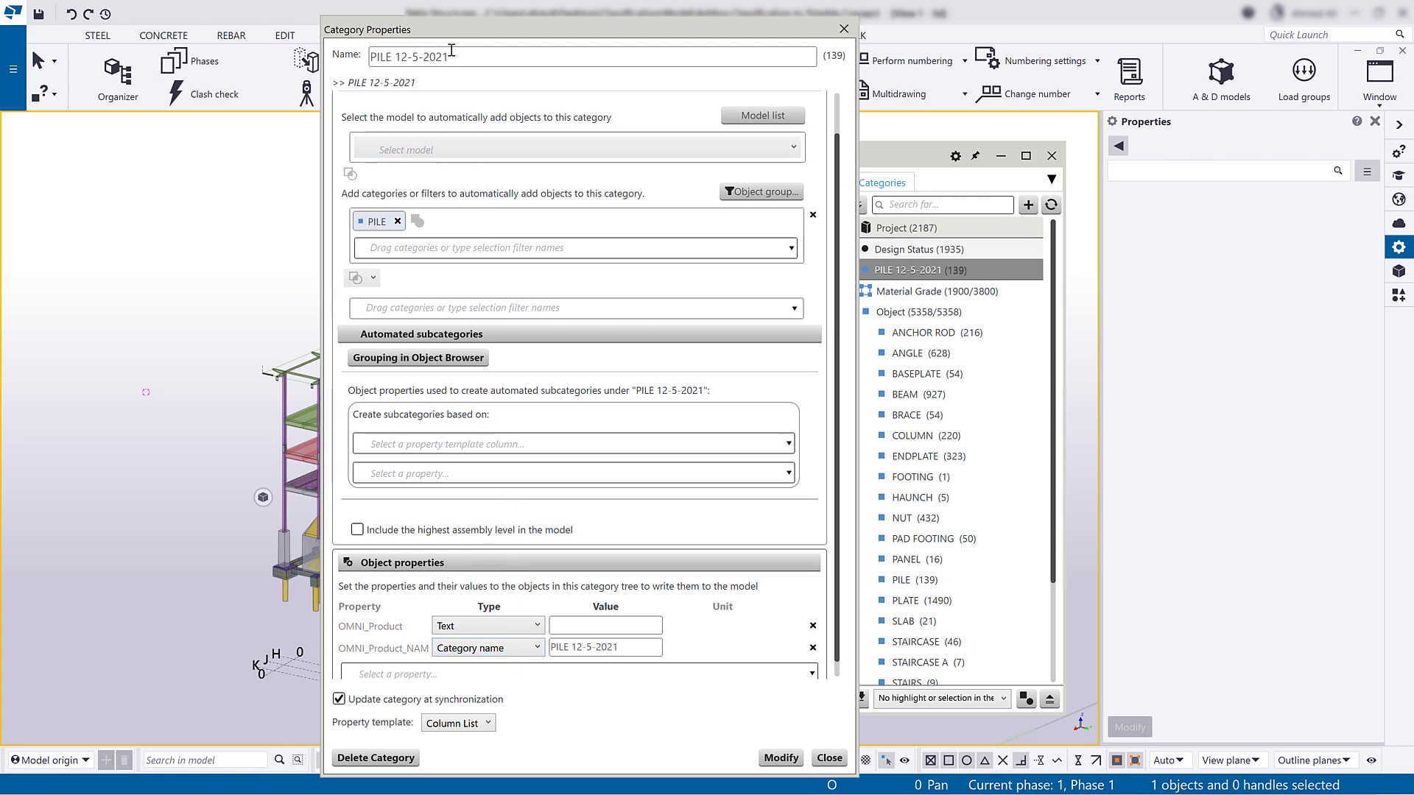
left_click_drag(451, 53, 397, 55)
key("ctrl+c")
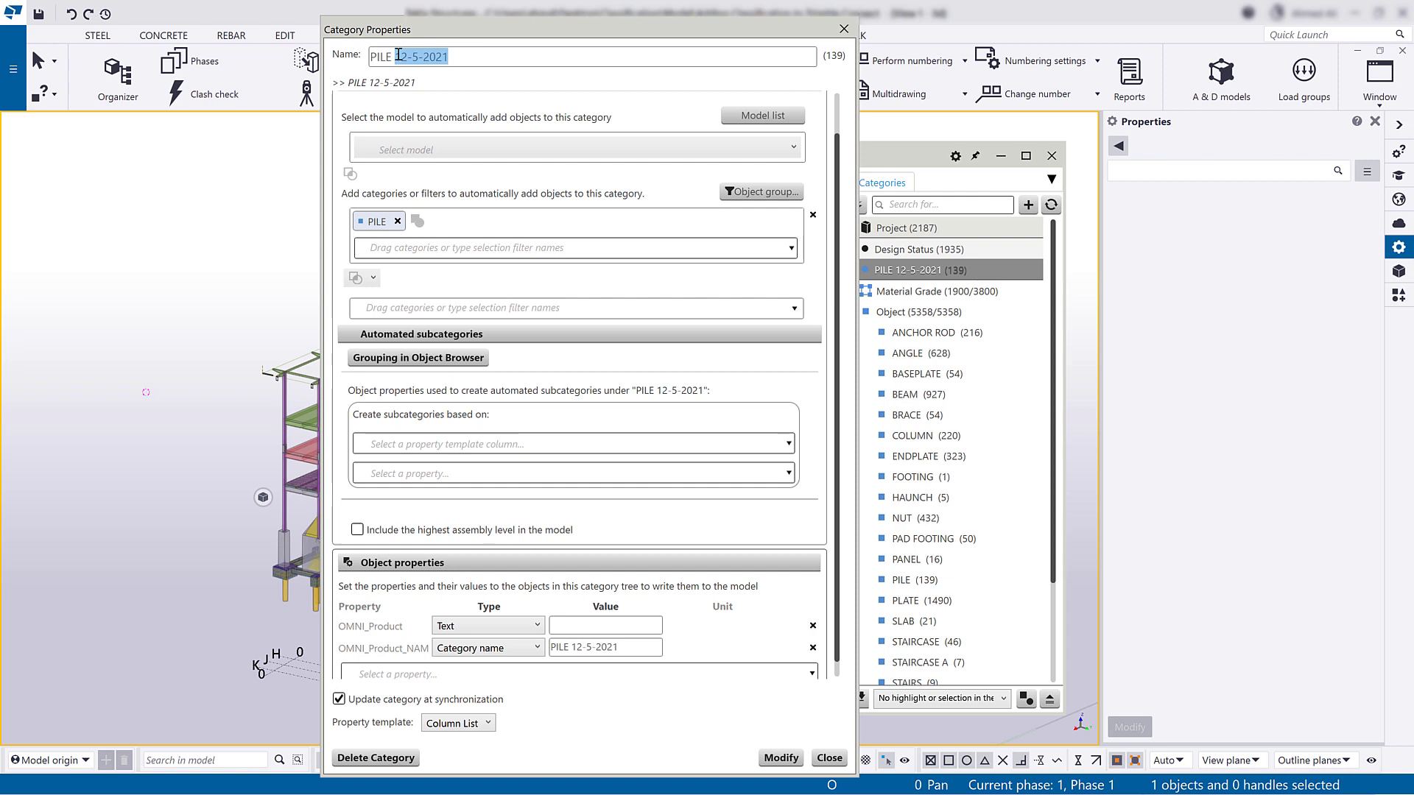
left_click(608, 627)
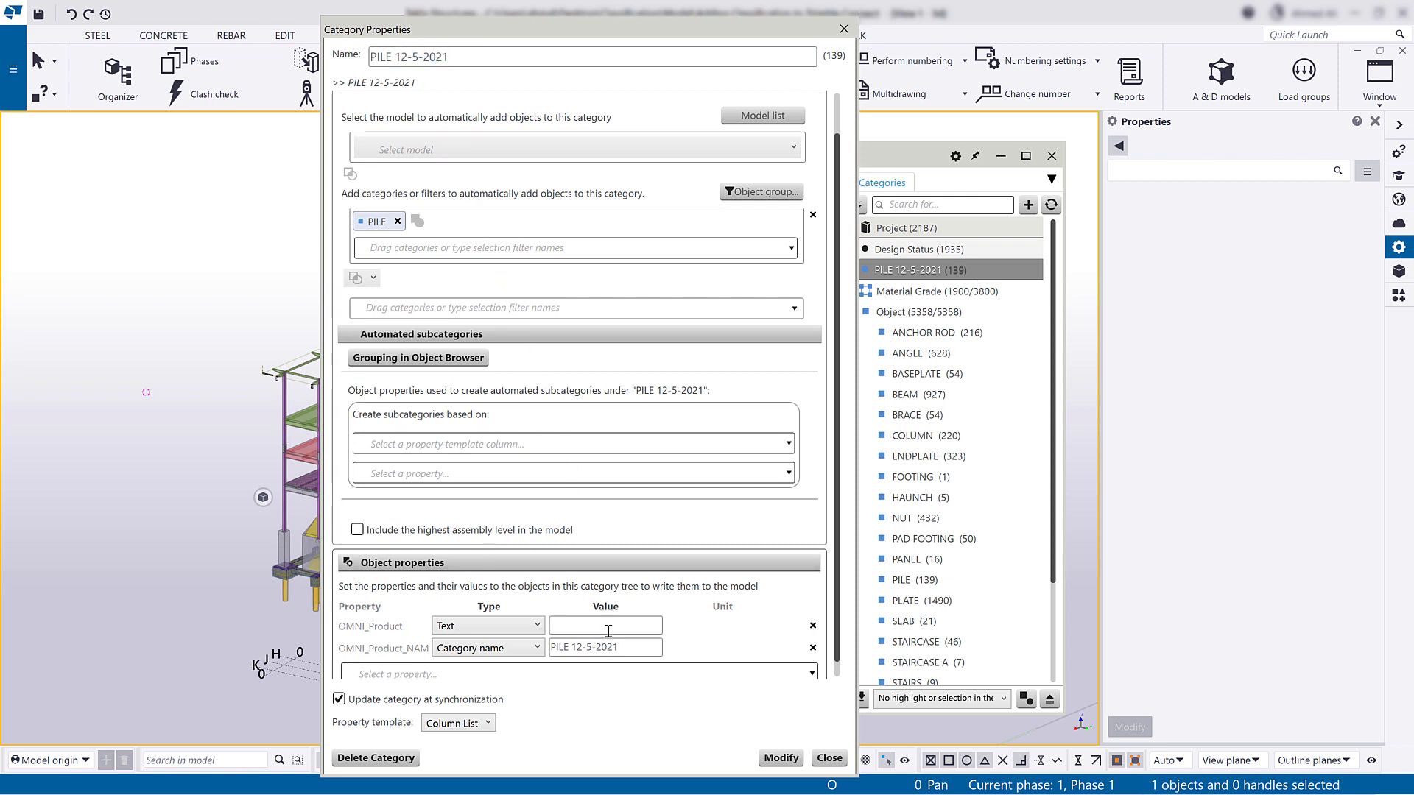
key("ctrl+v")
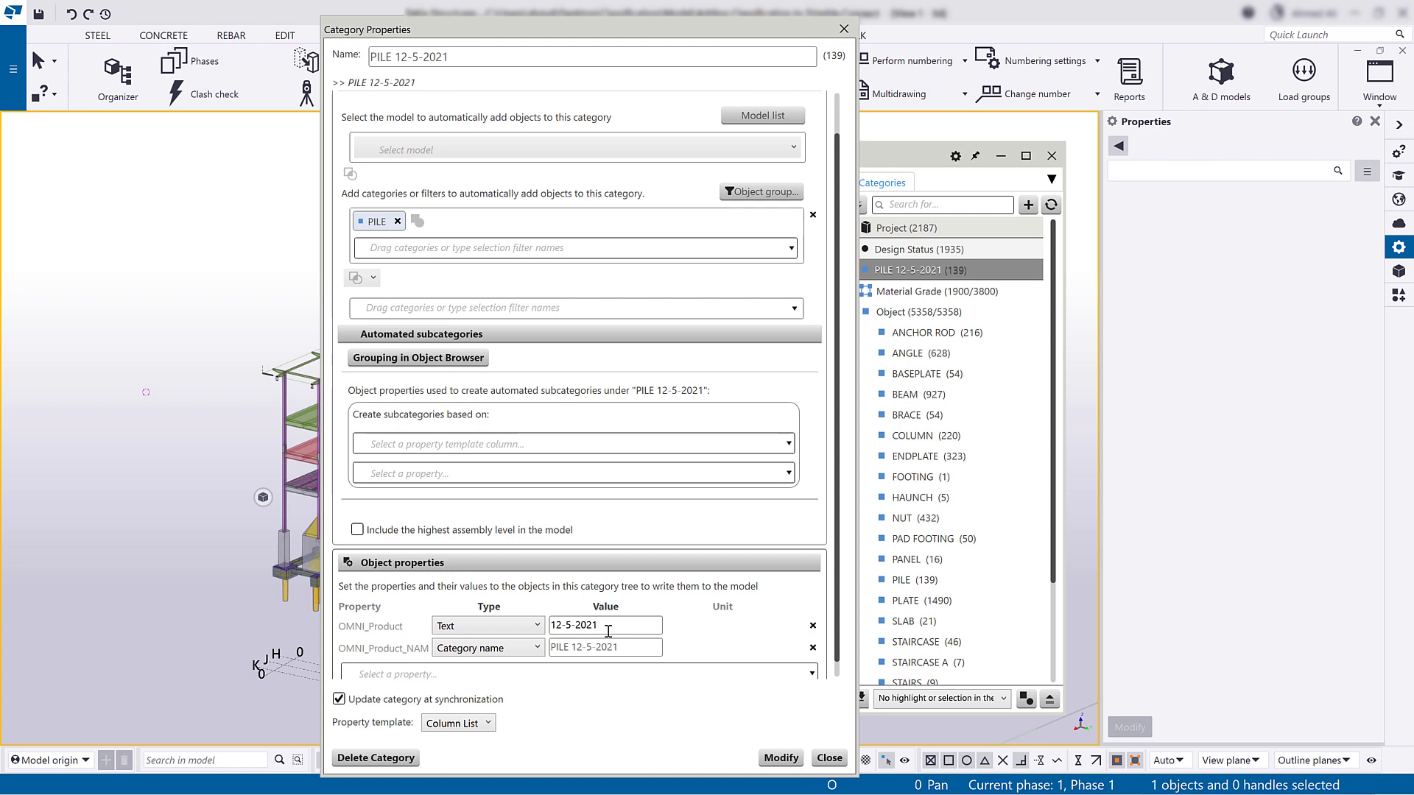
left_click(774, 758)
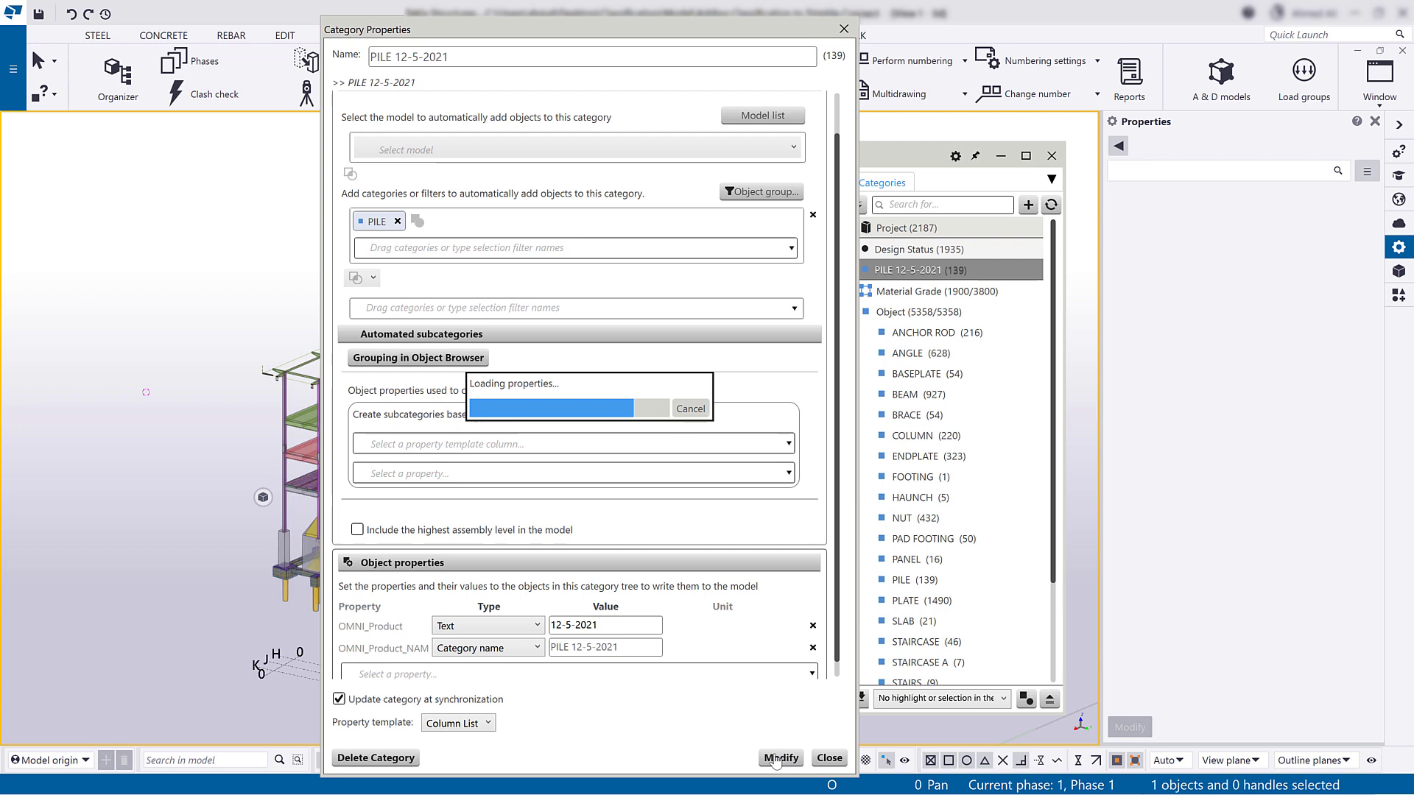
left_click(829, 758)
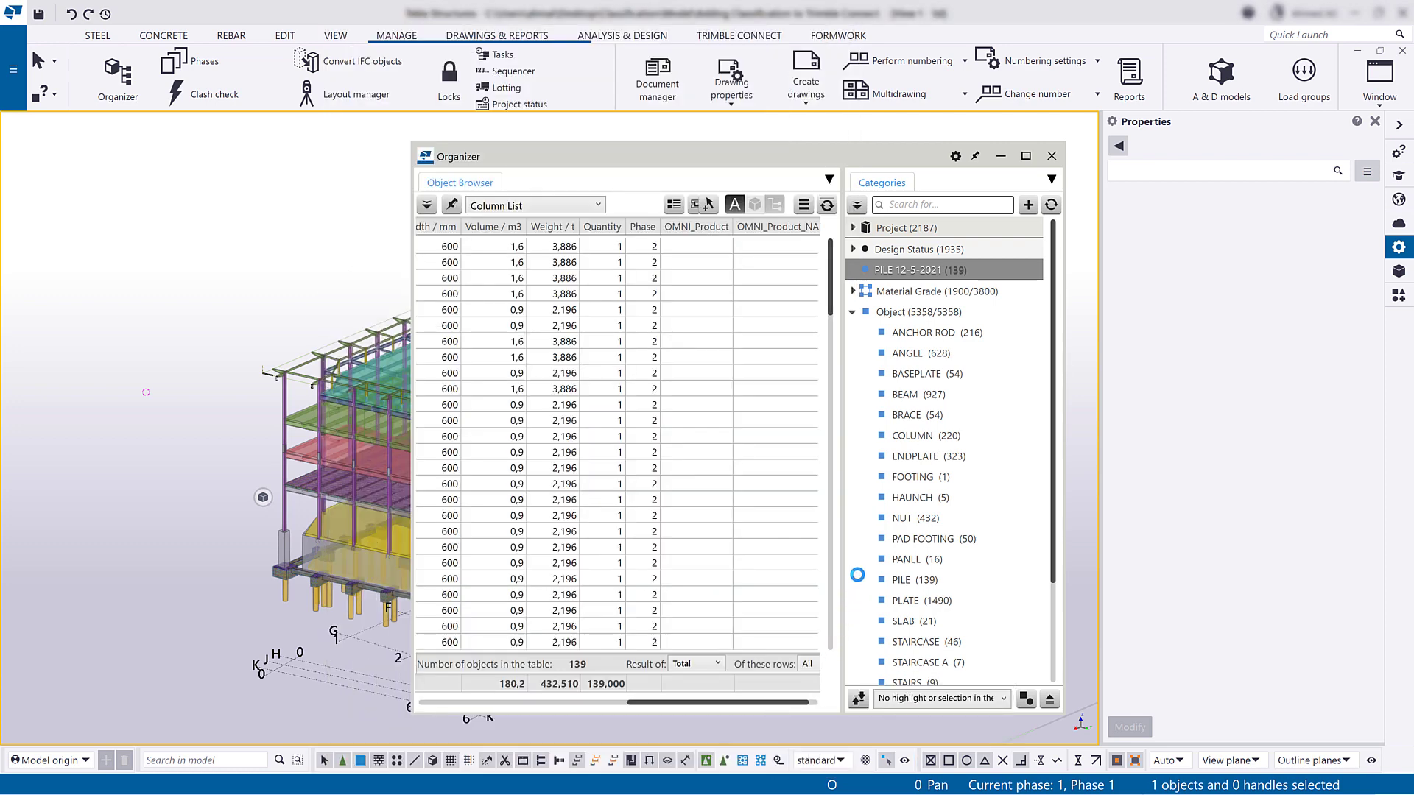
Synchronize the PILE 12-5-2021 category and view the full OMNI_Product and OMNI_Product_NAME columns in the Object Browser.
right_click(959, 273)
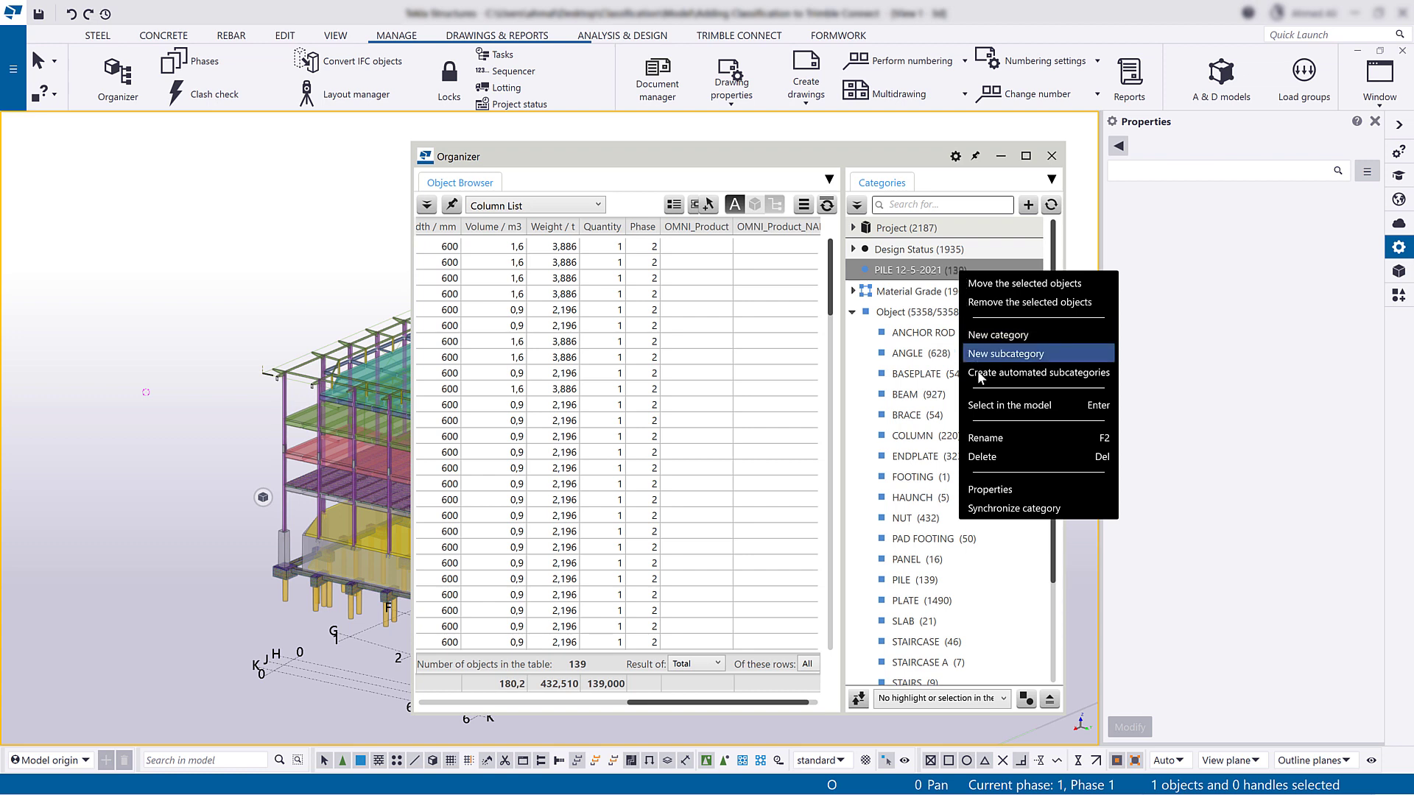
left_click(1024, 511)
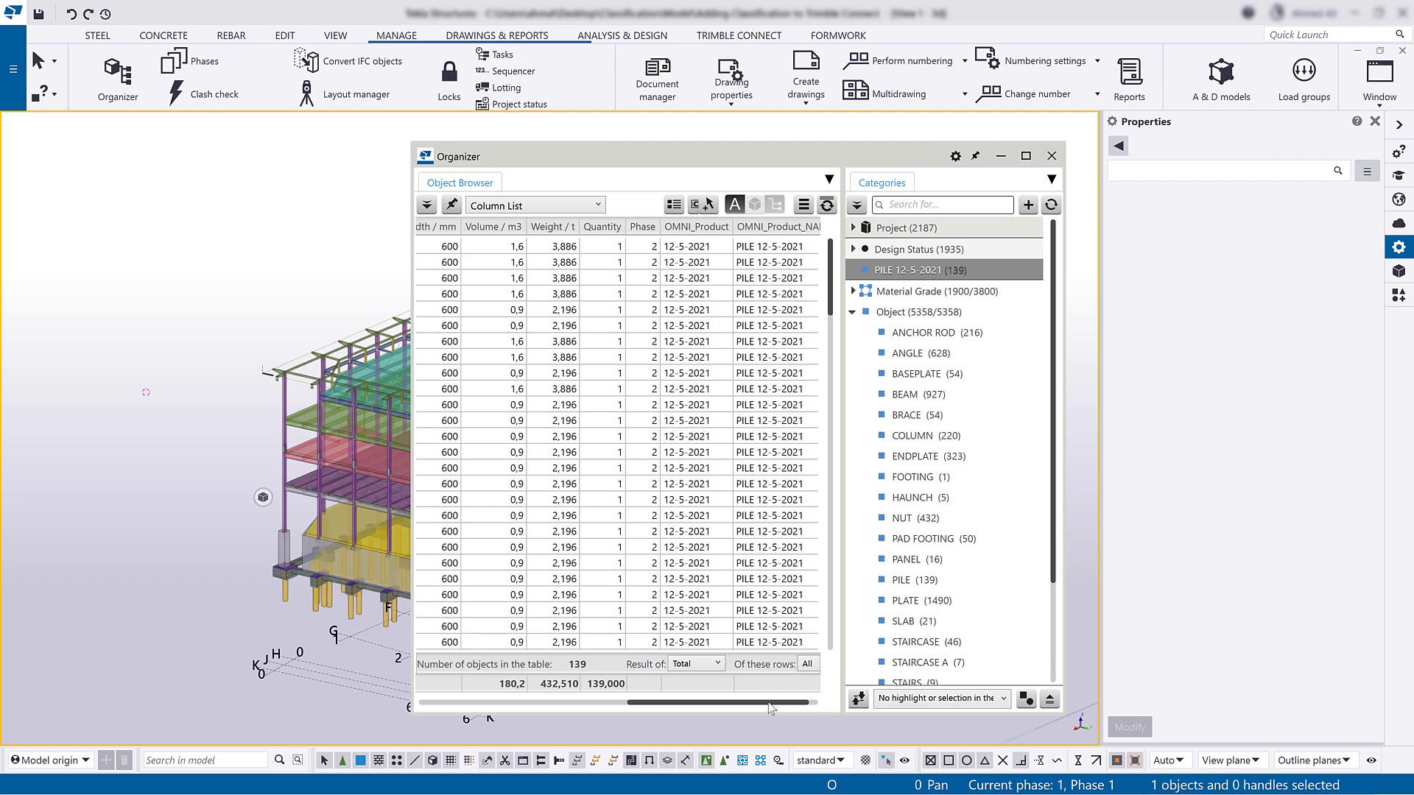
left_click_drag(767, 705, 793, 709)
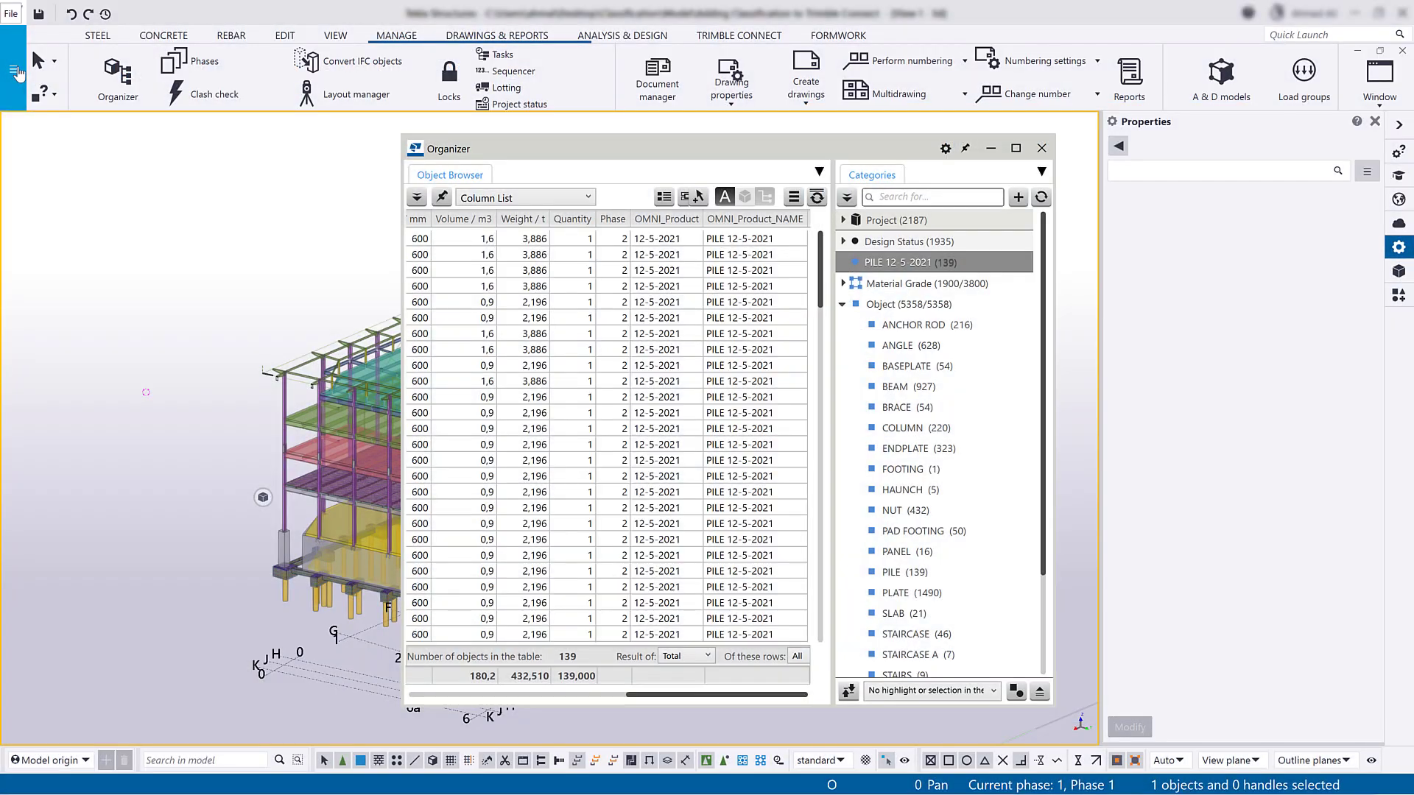
Open the project's user-defined attributes from the project properties.
left_click(17, 71)
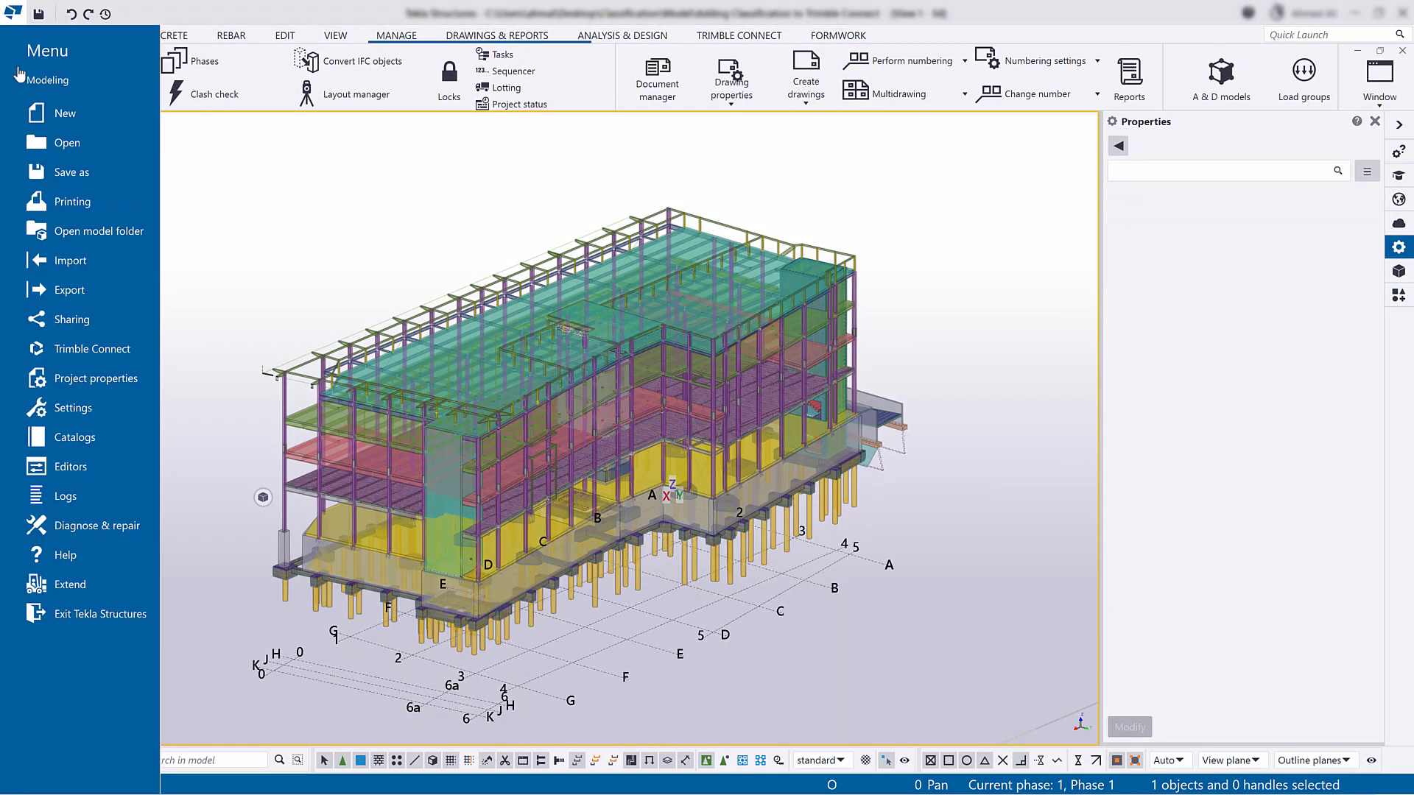
left_click(98, 379)
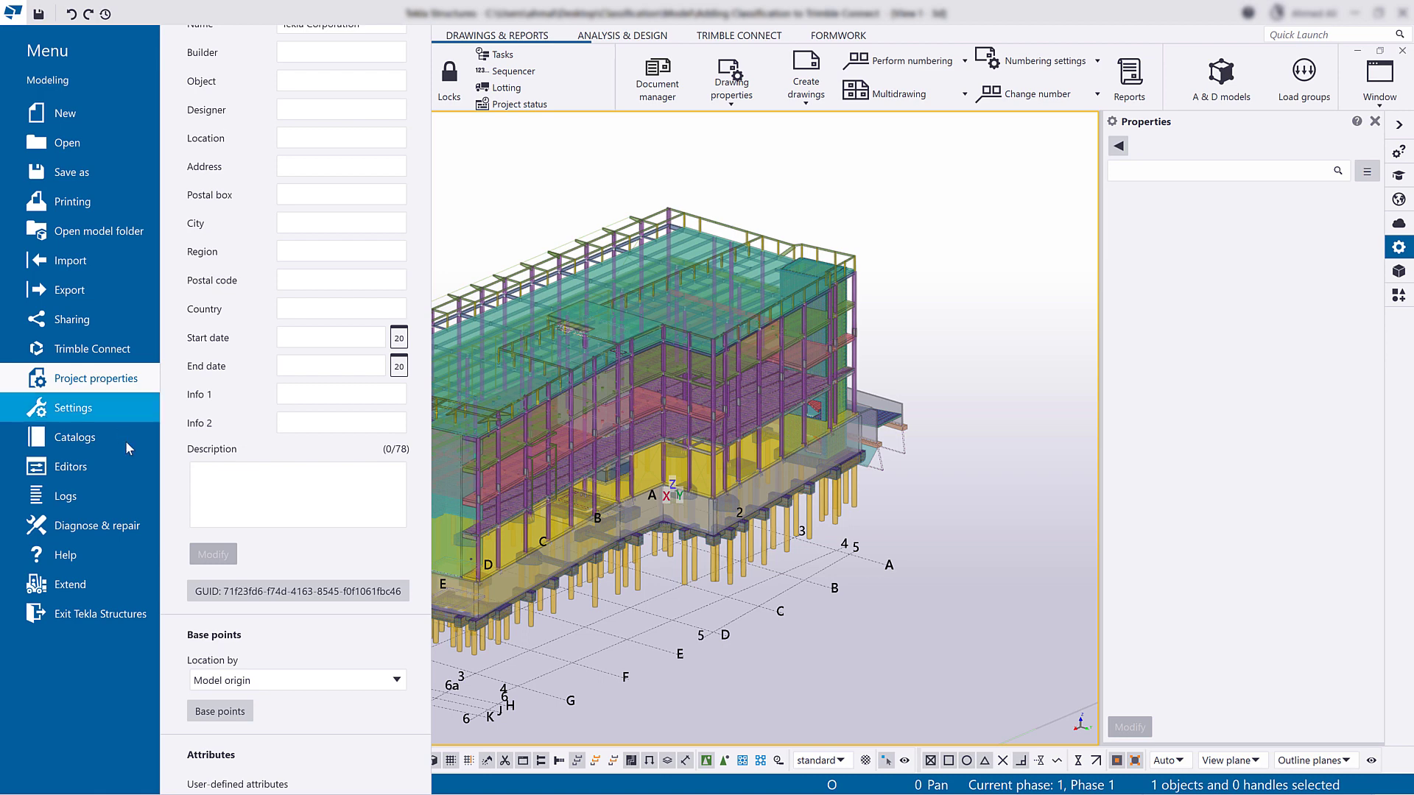
left_click(294, 784)
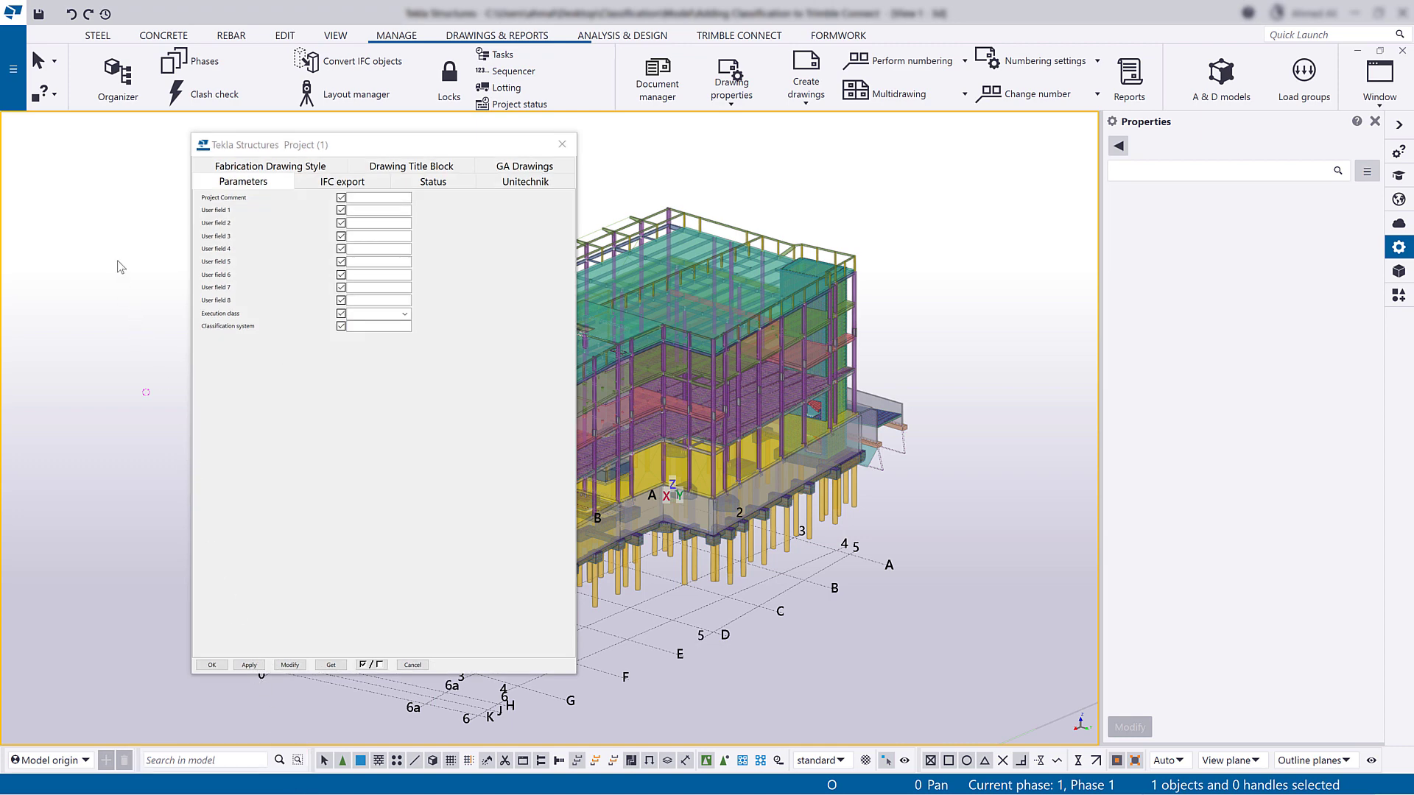
View the OMNI_Product custom property in the Organizer settings and copy its name.
left_click(118, 92)
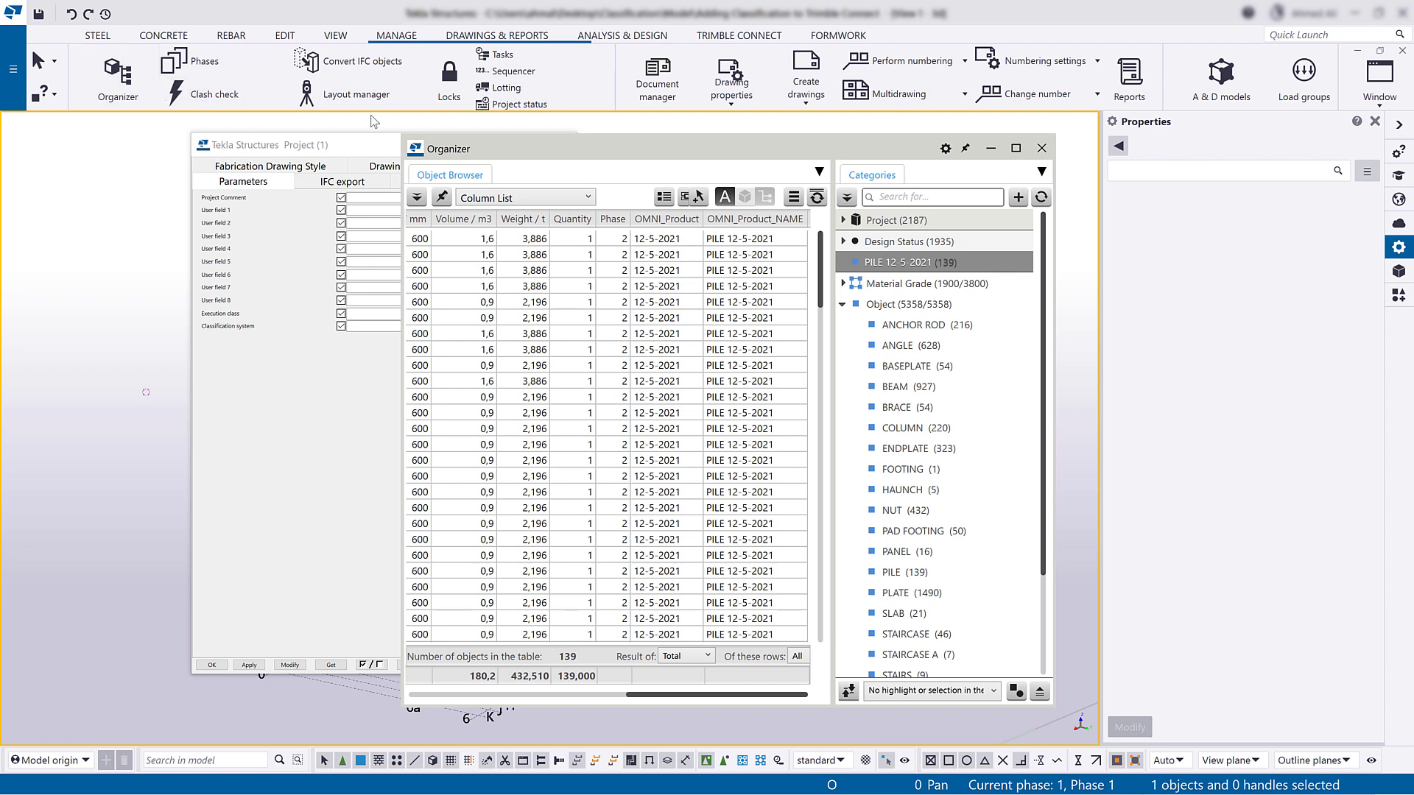
left_click(945, 149)
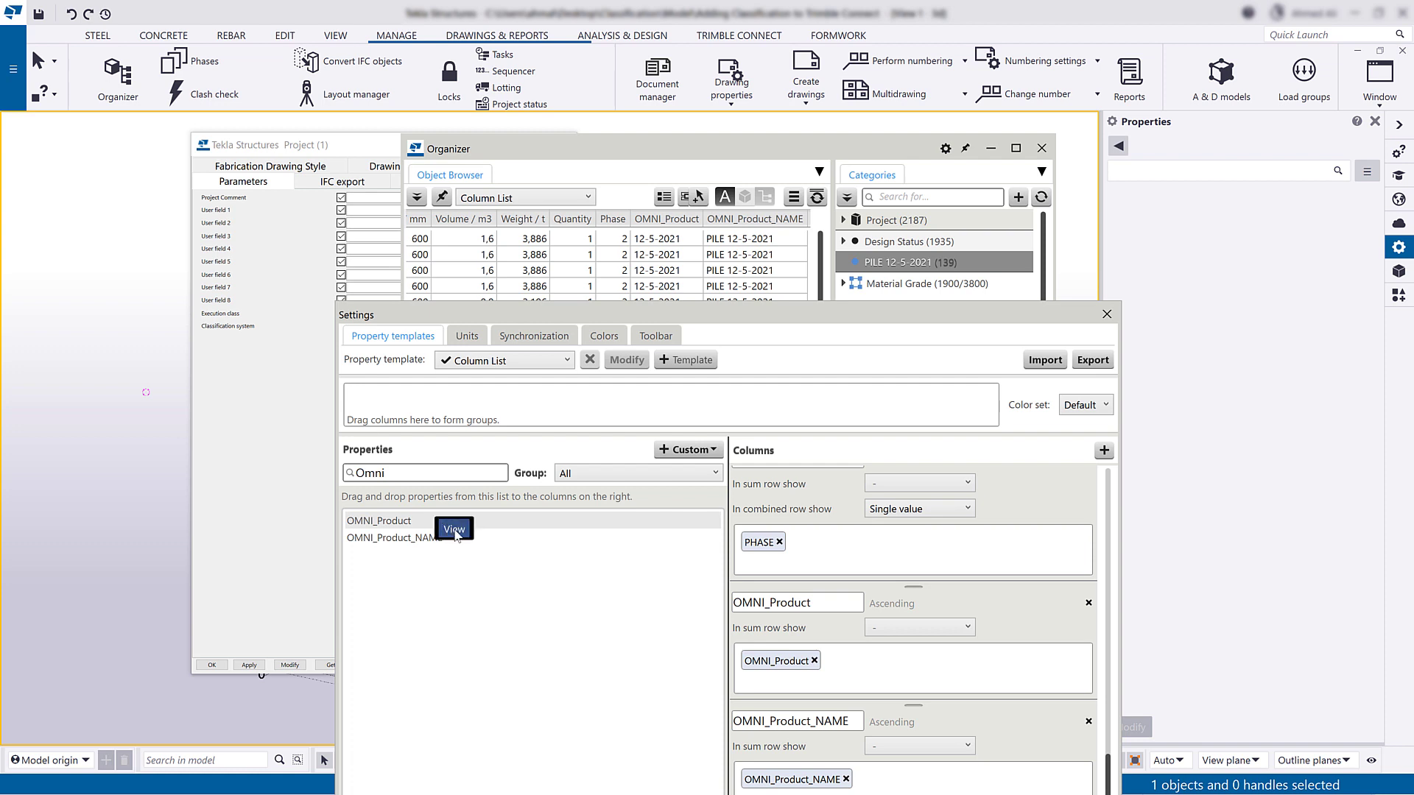
left_click(454, 529)
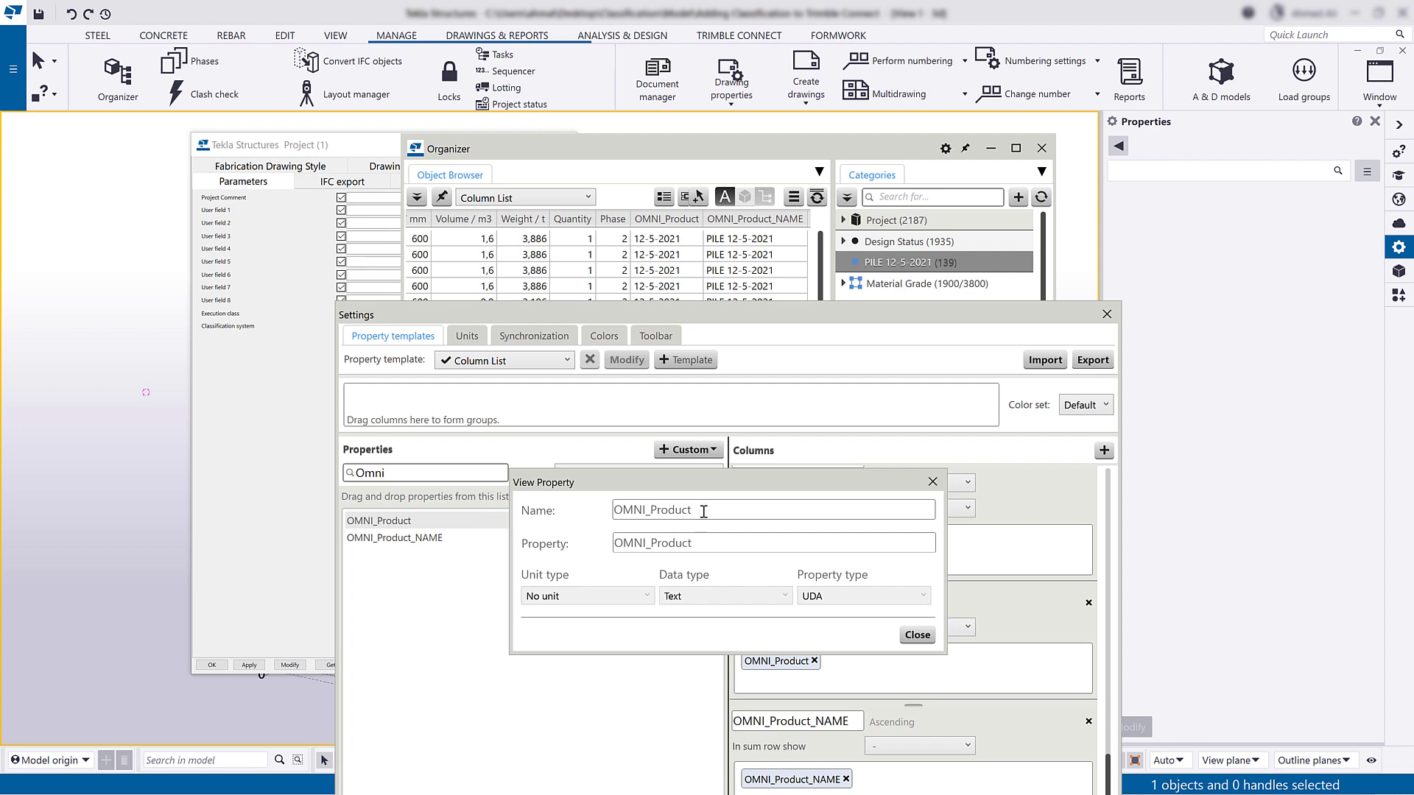
left_click_drag(703, 511, 613, 511)
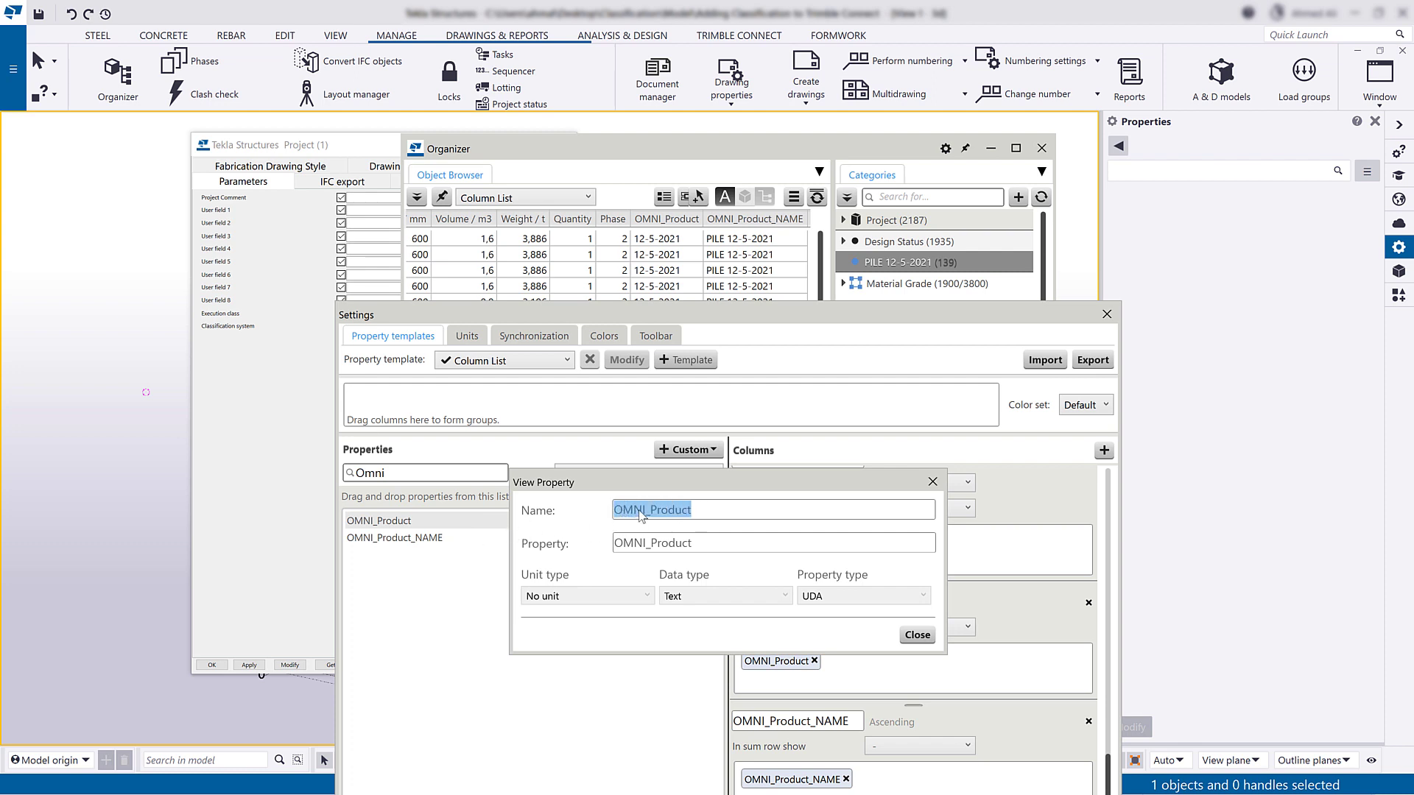
right_click(640, 515)
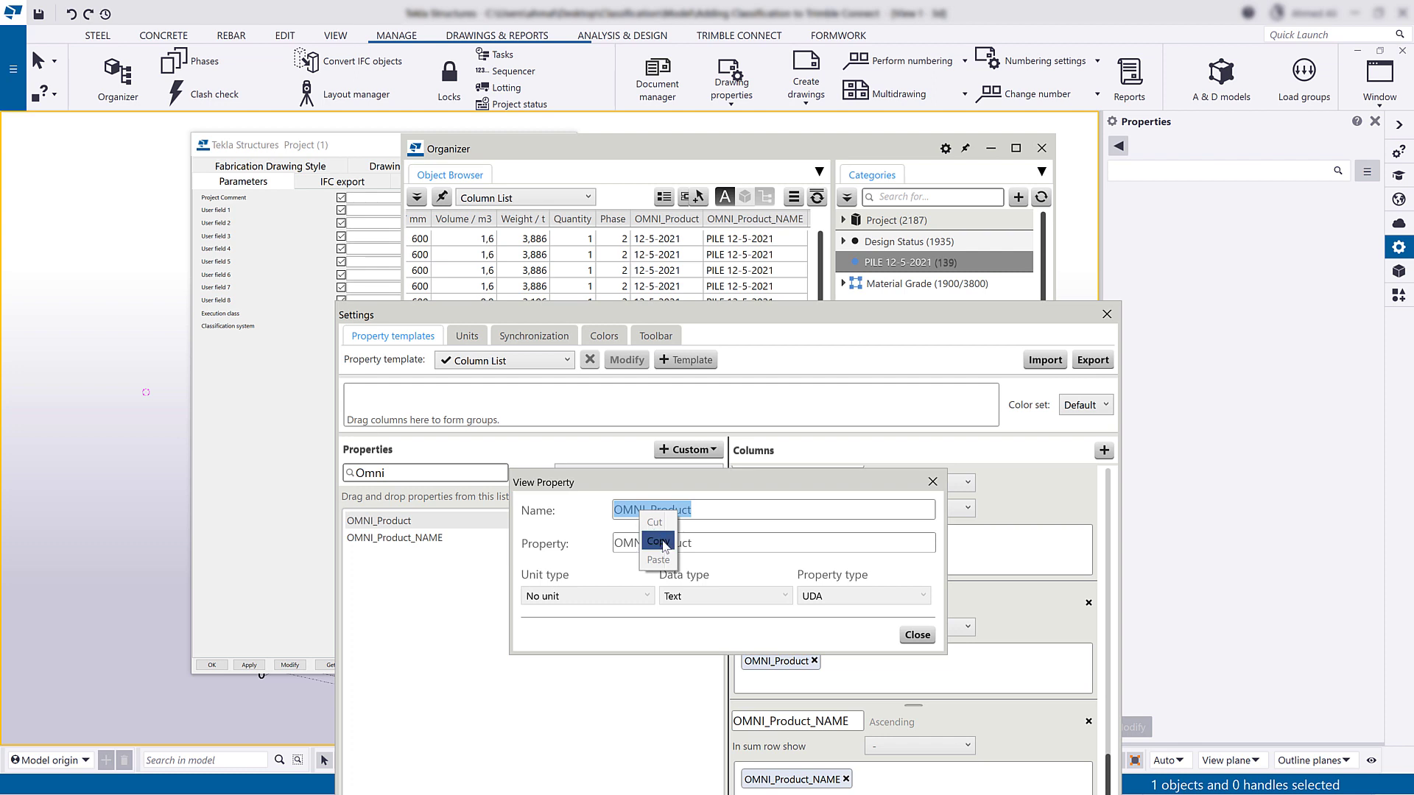
left_click(659, 541)
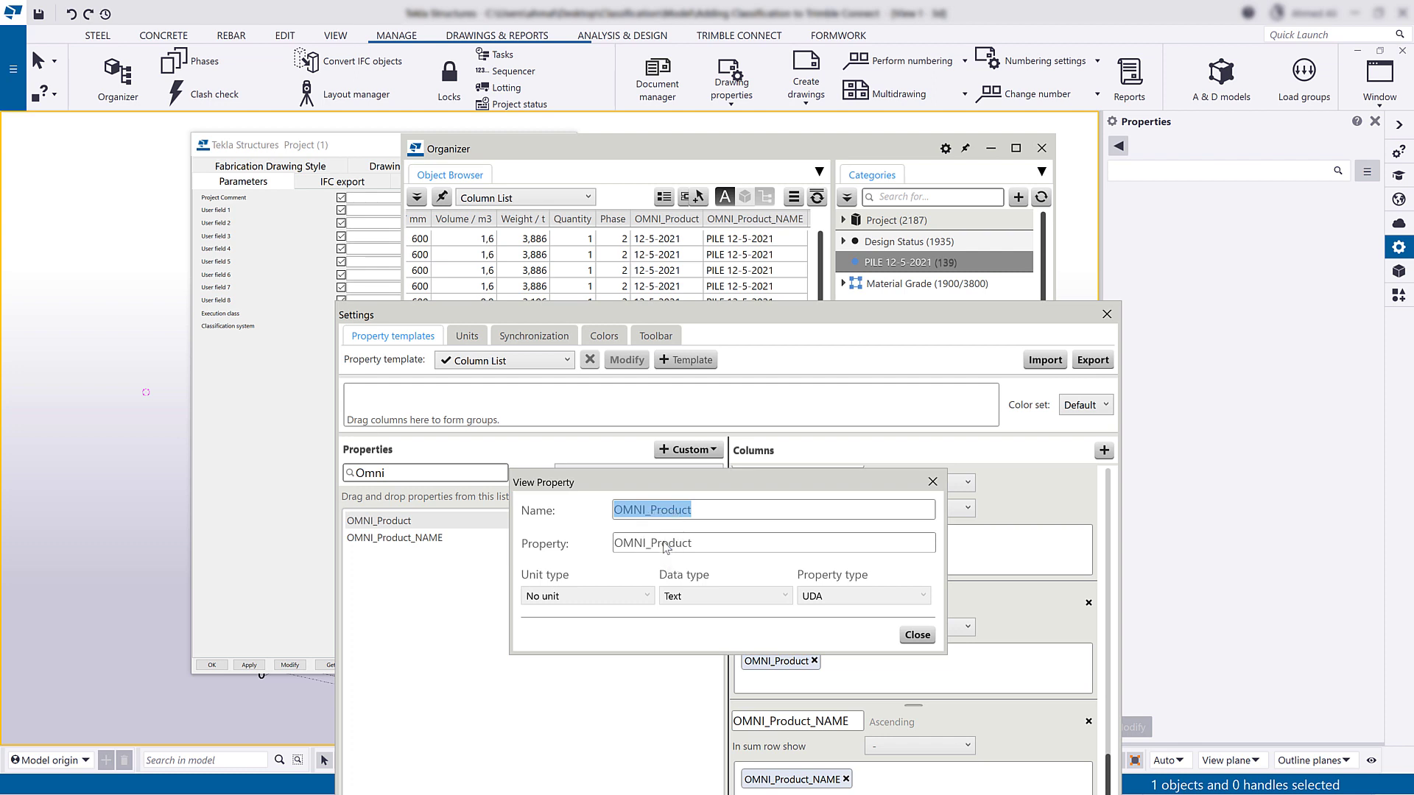
Paste OMNI_Product as the Classification system in the project's user-defined attributes, apply the change and close the dialog.
left_click(266, 149)
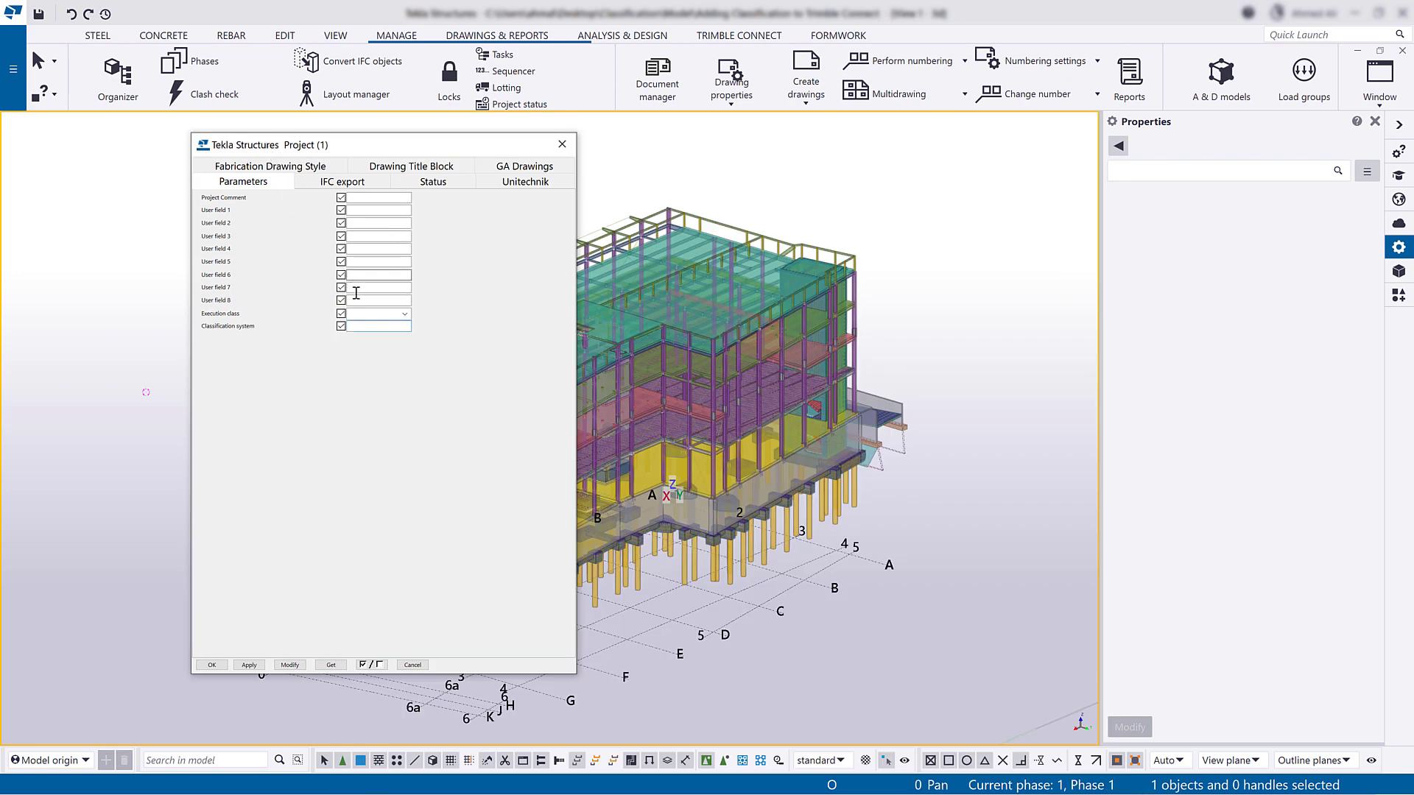
left_click(375, 325)
key("ctrl+v")
left_click(292, 666)
left_click(212, 665)
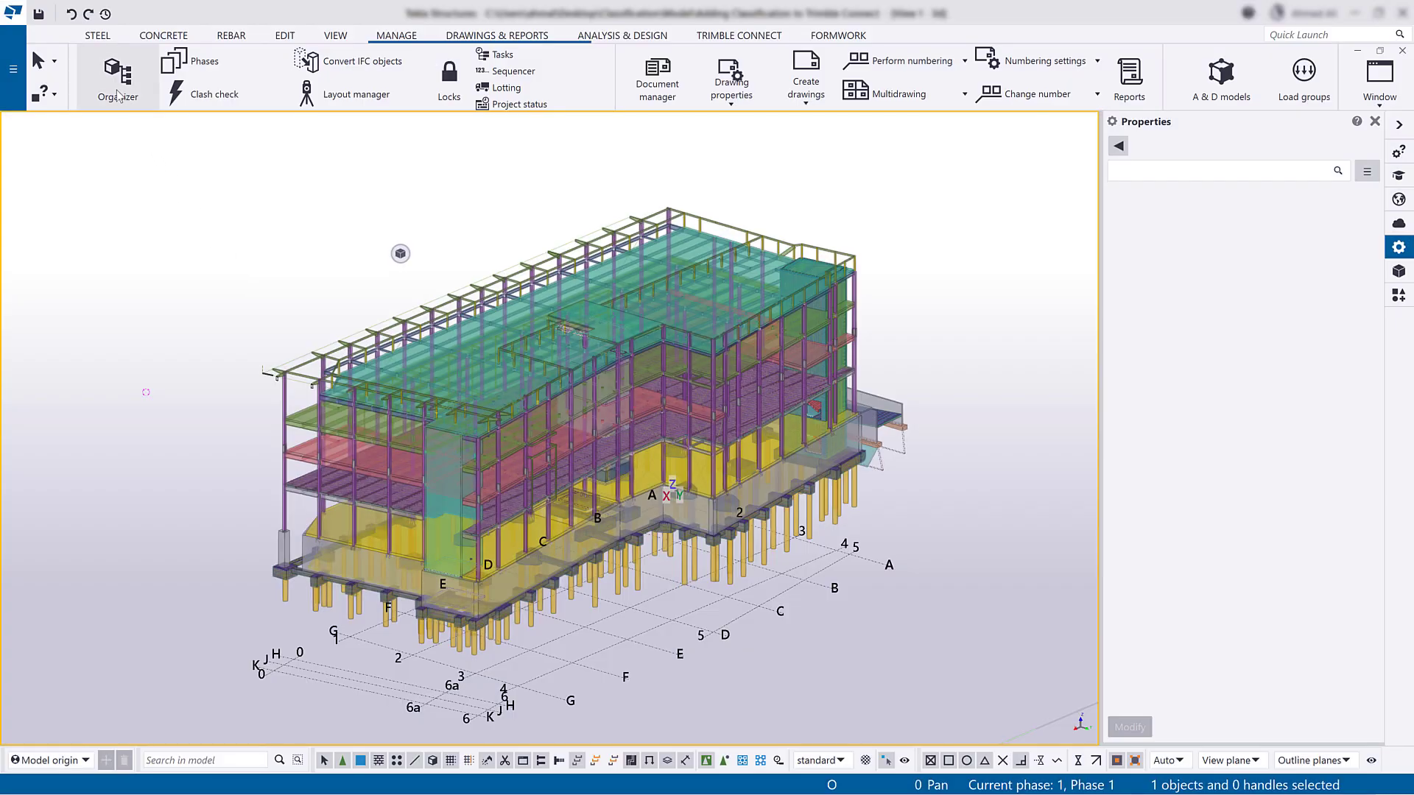
Reopen the Organizer and select the objects of the PILE 12-5-2021 category in the model.
left_click(118, 94)
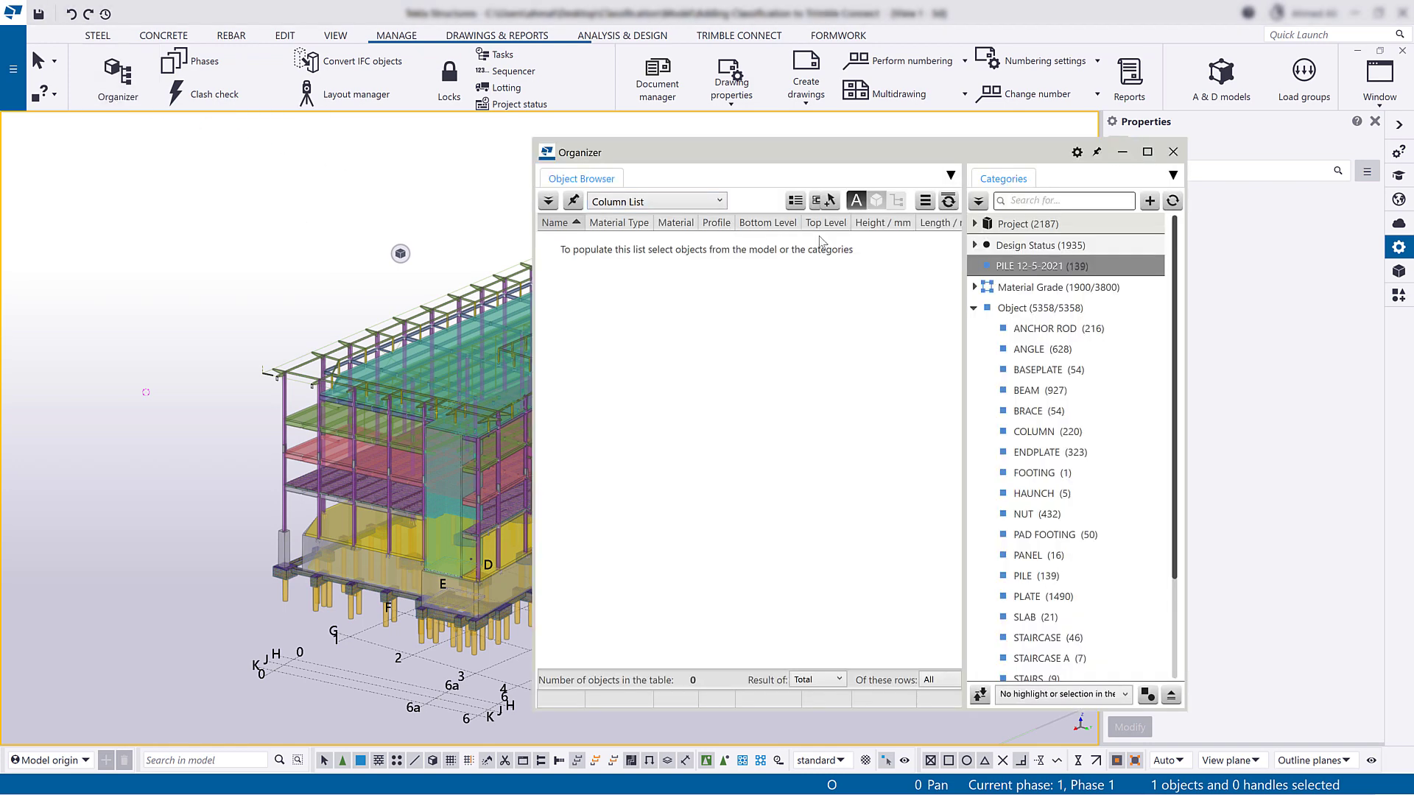
right_click(1004, 267)
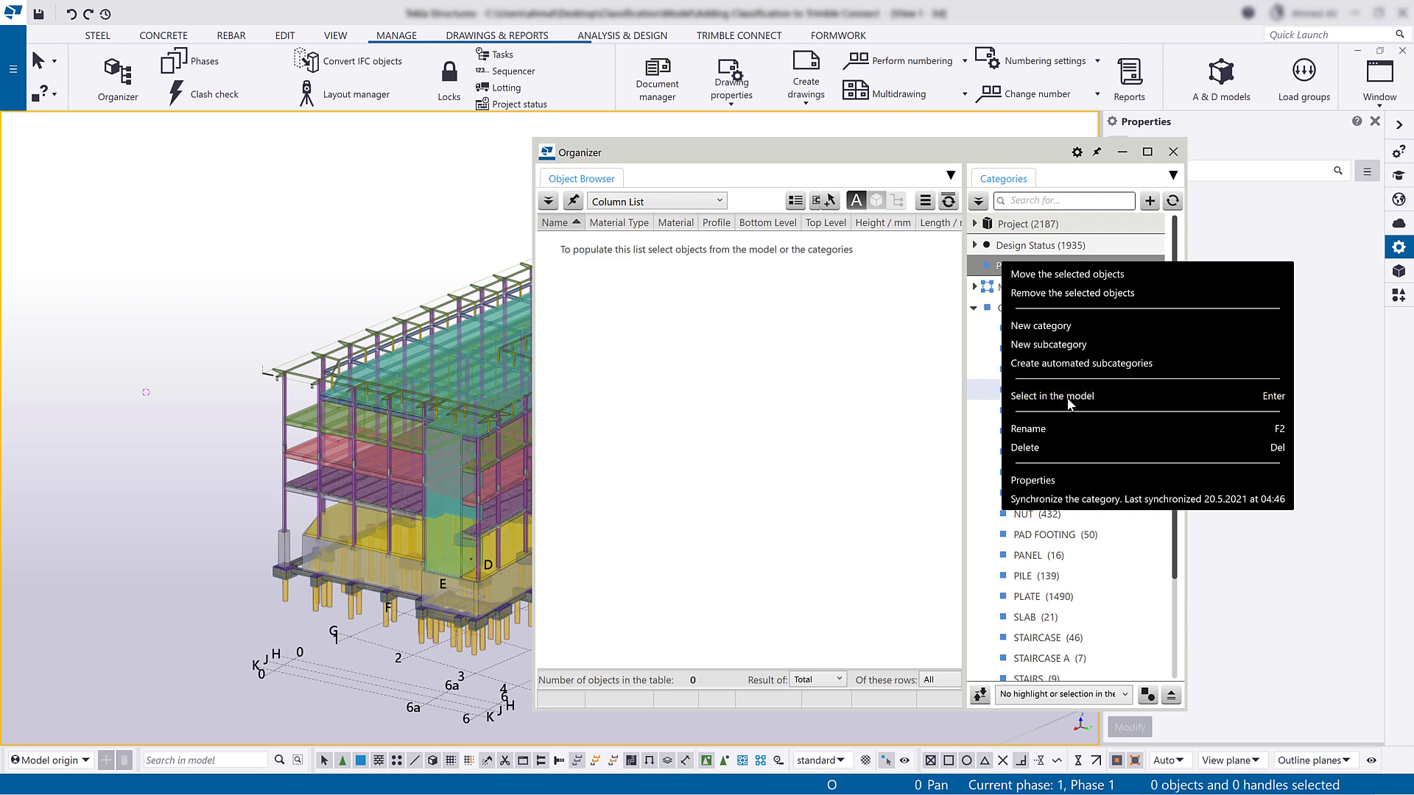
left_click(1068, 397)
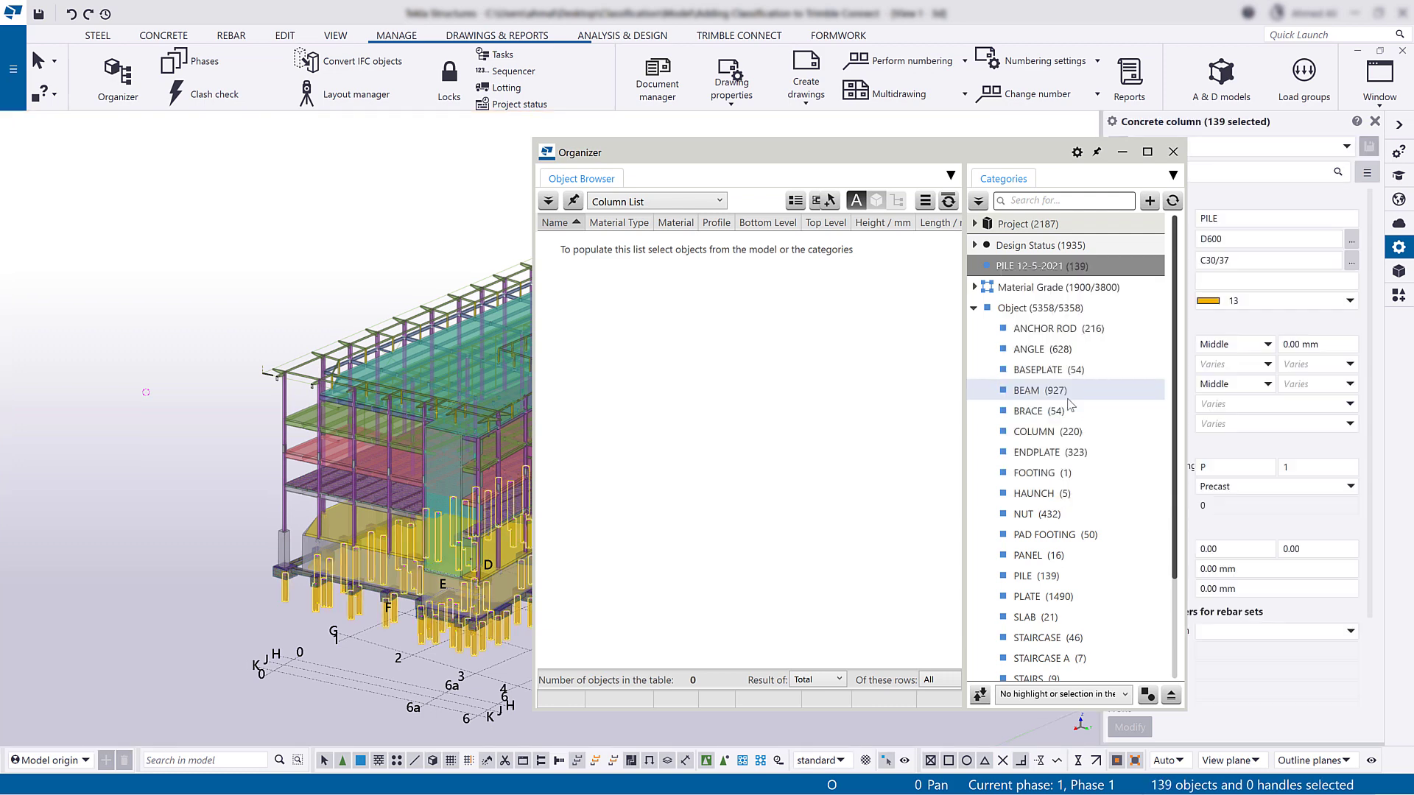
Open the IFC export settings and start defining a new additional property set.
left_click(19, 83)
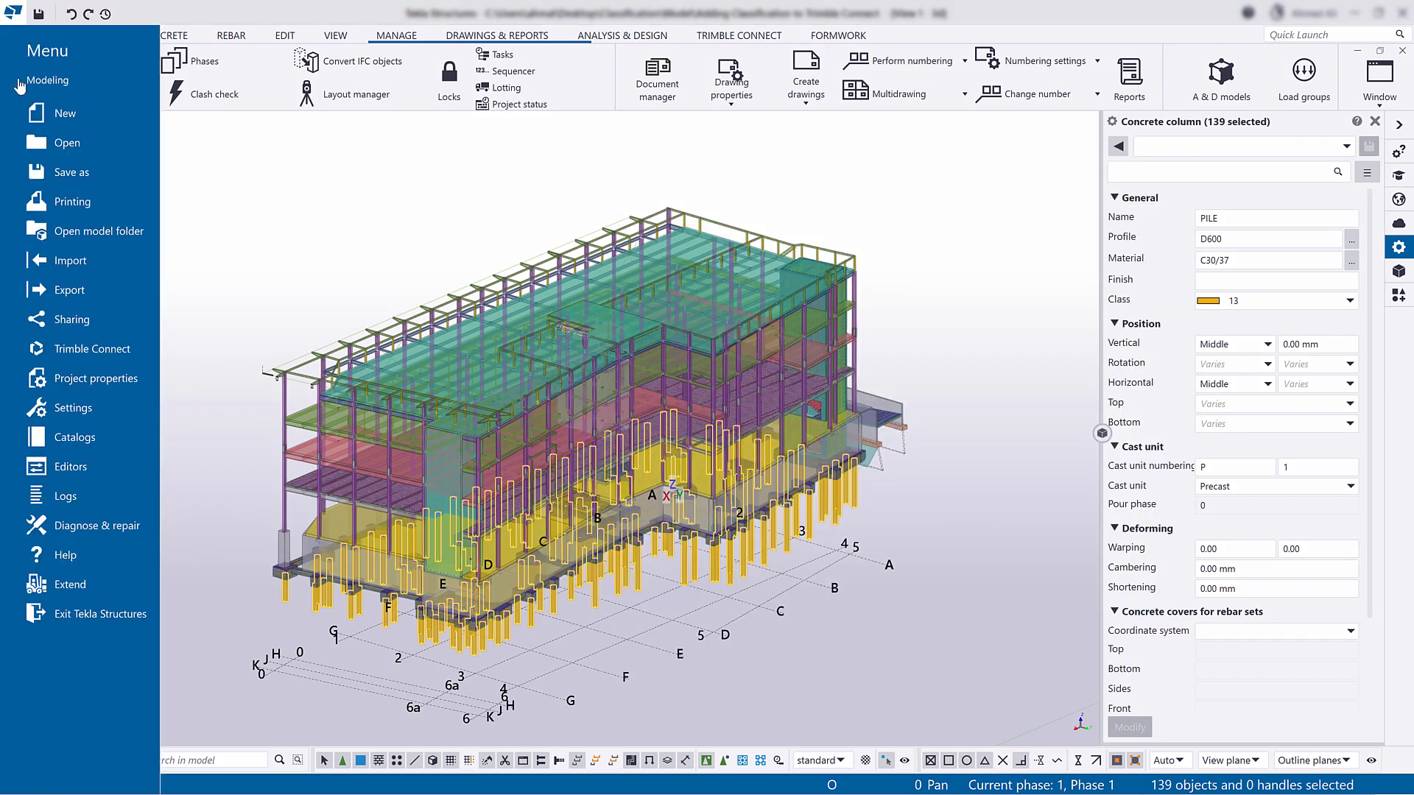
left_click(71, 289)
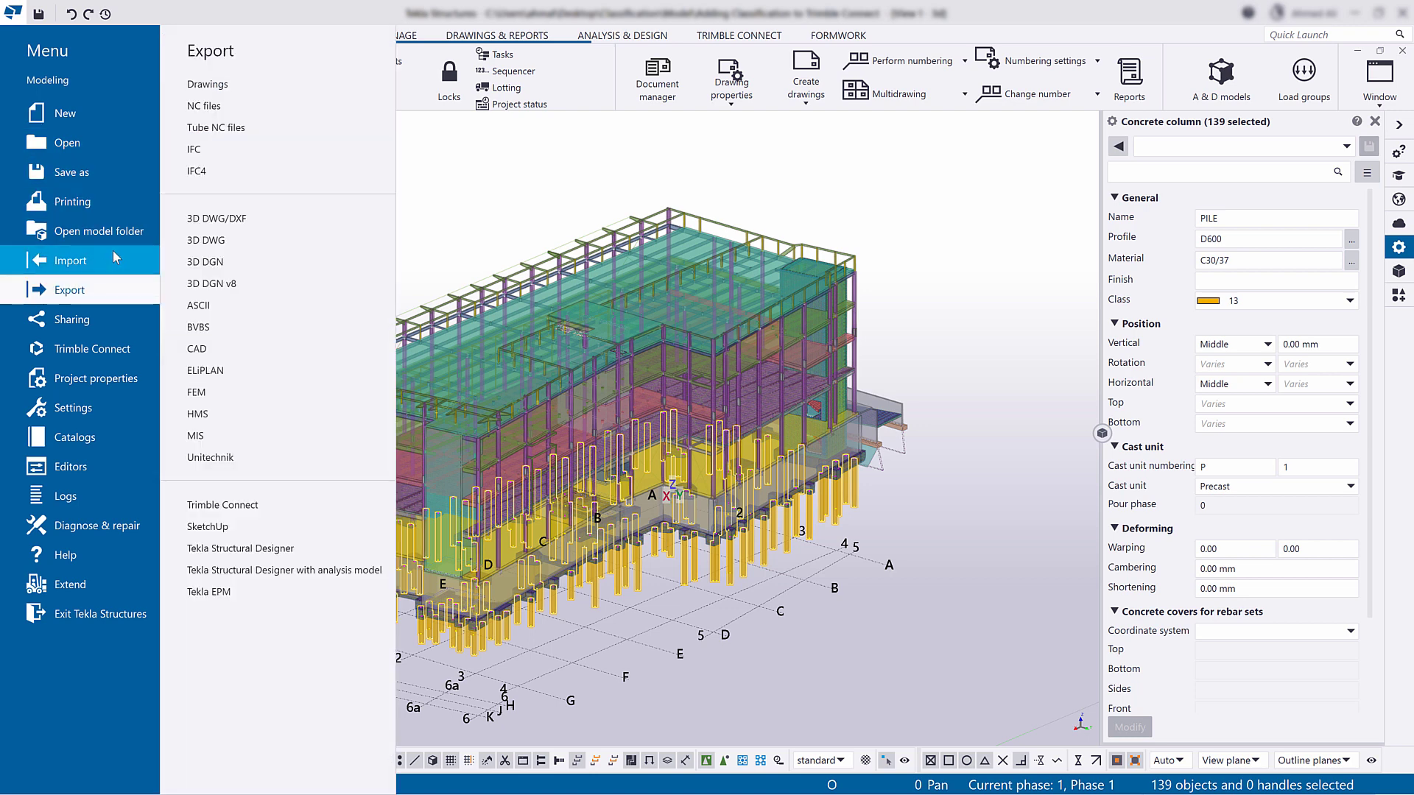
left_click(234, 154)
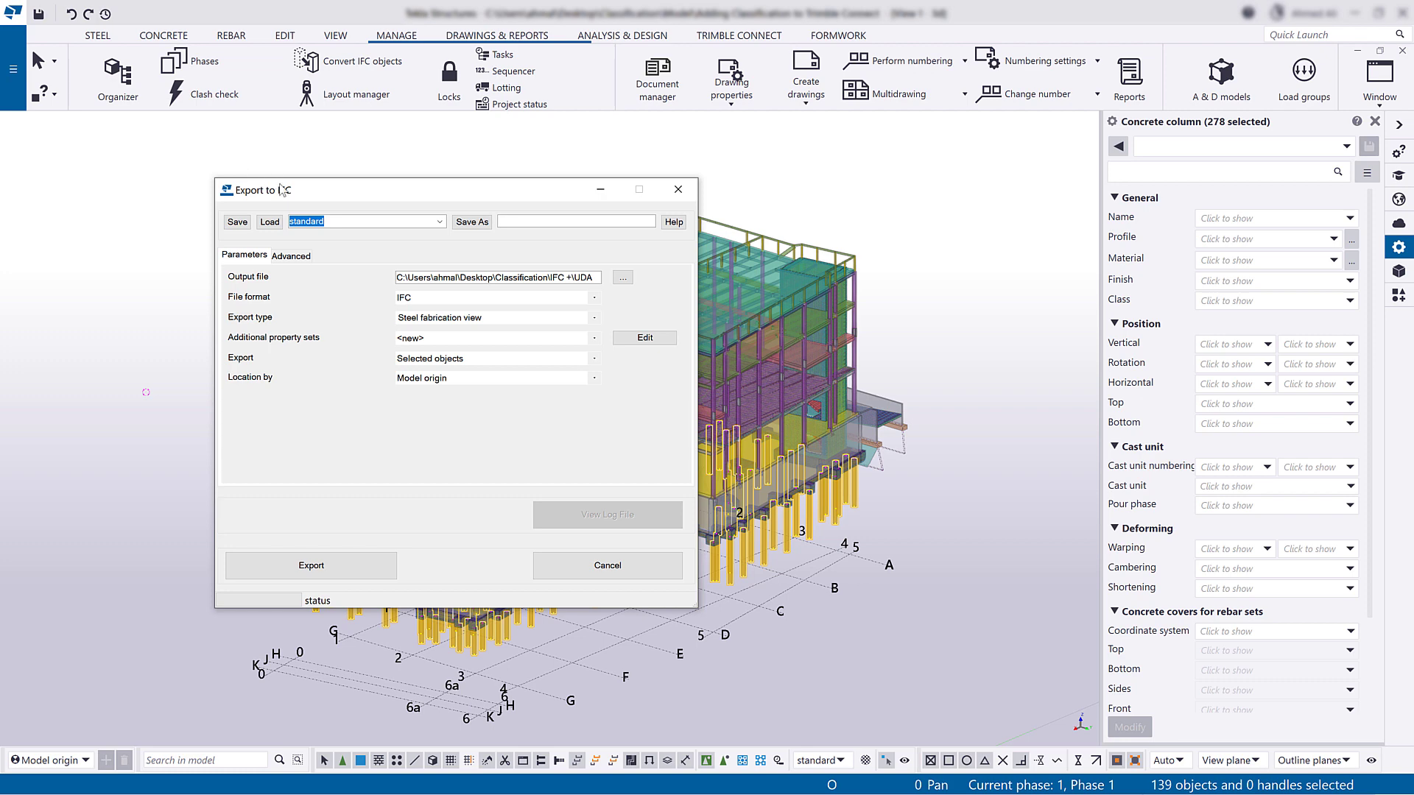
left_click(634, 342)
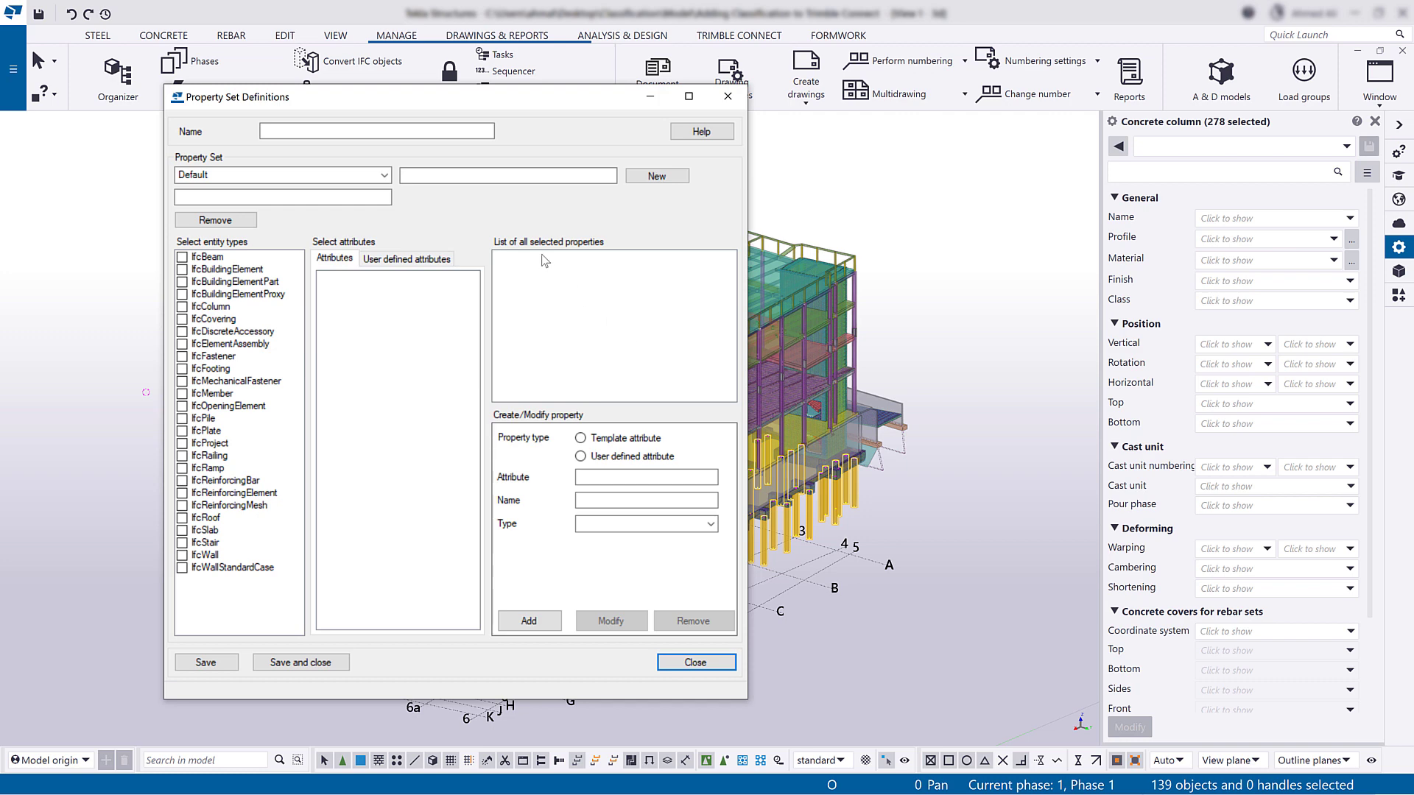
Name the new property set definition UDAs and include the IfcColumn entity type.
left_click(411, 132)
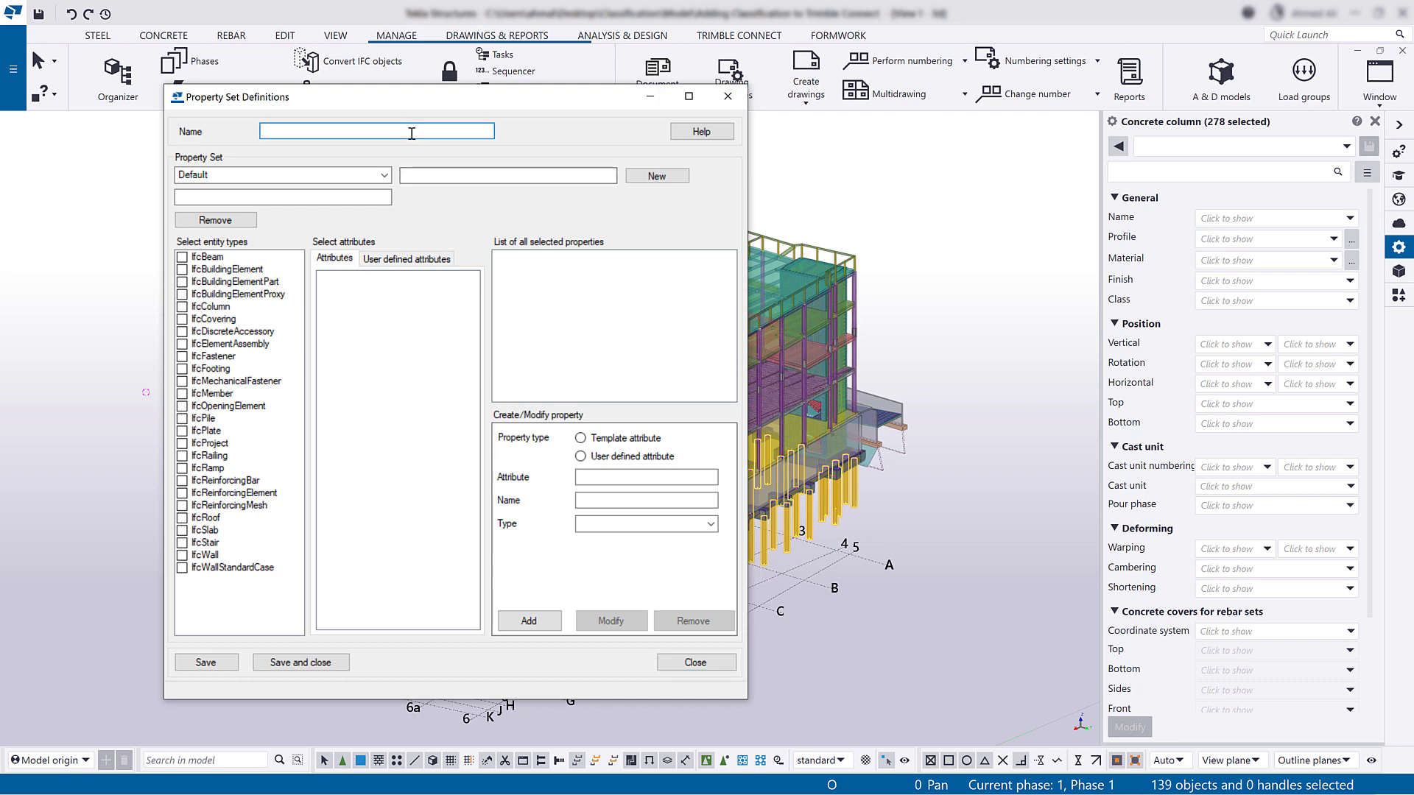
type("UDAs")
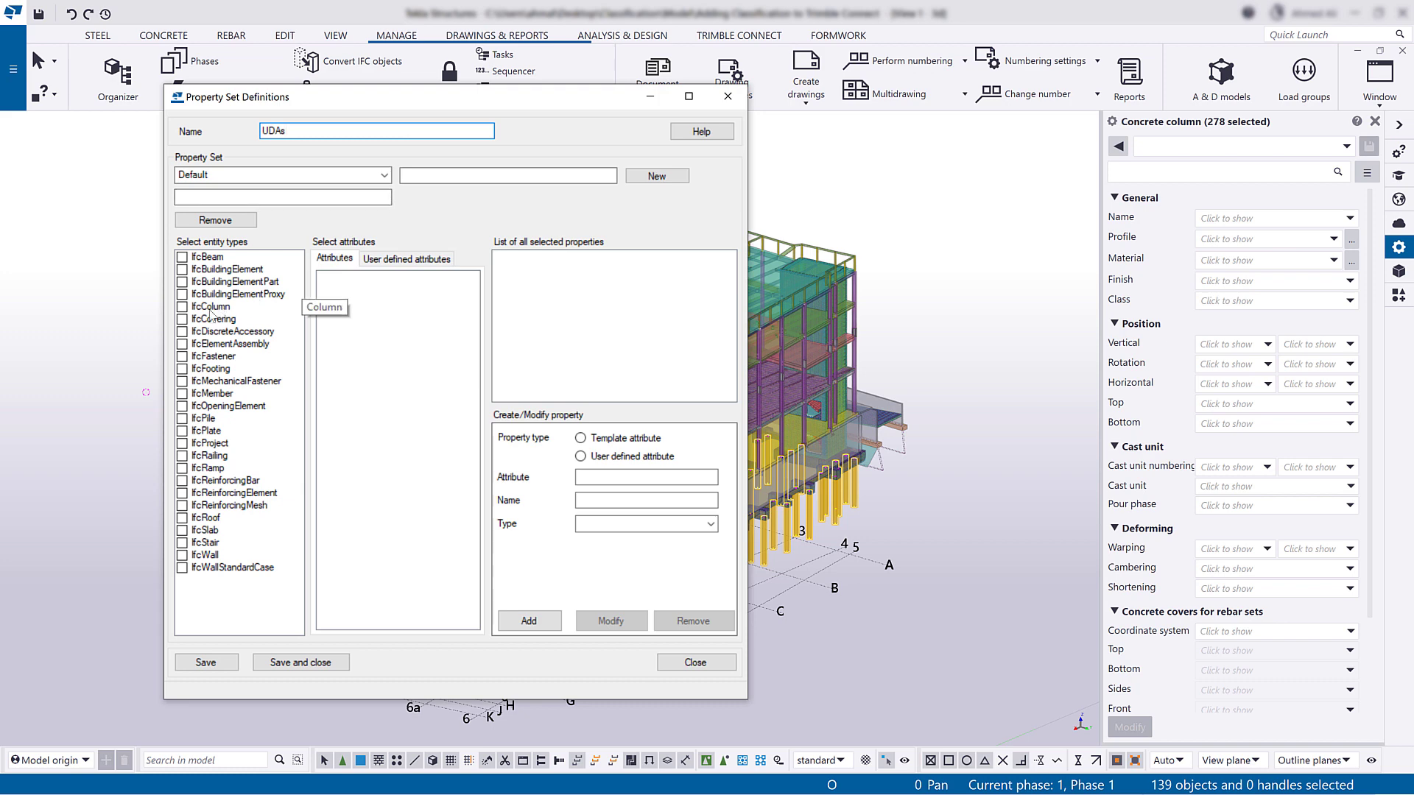
left_click(184, 310)
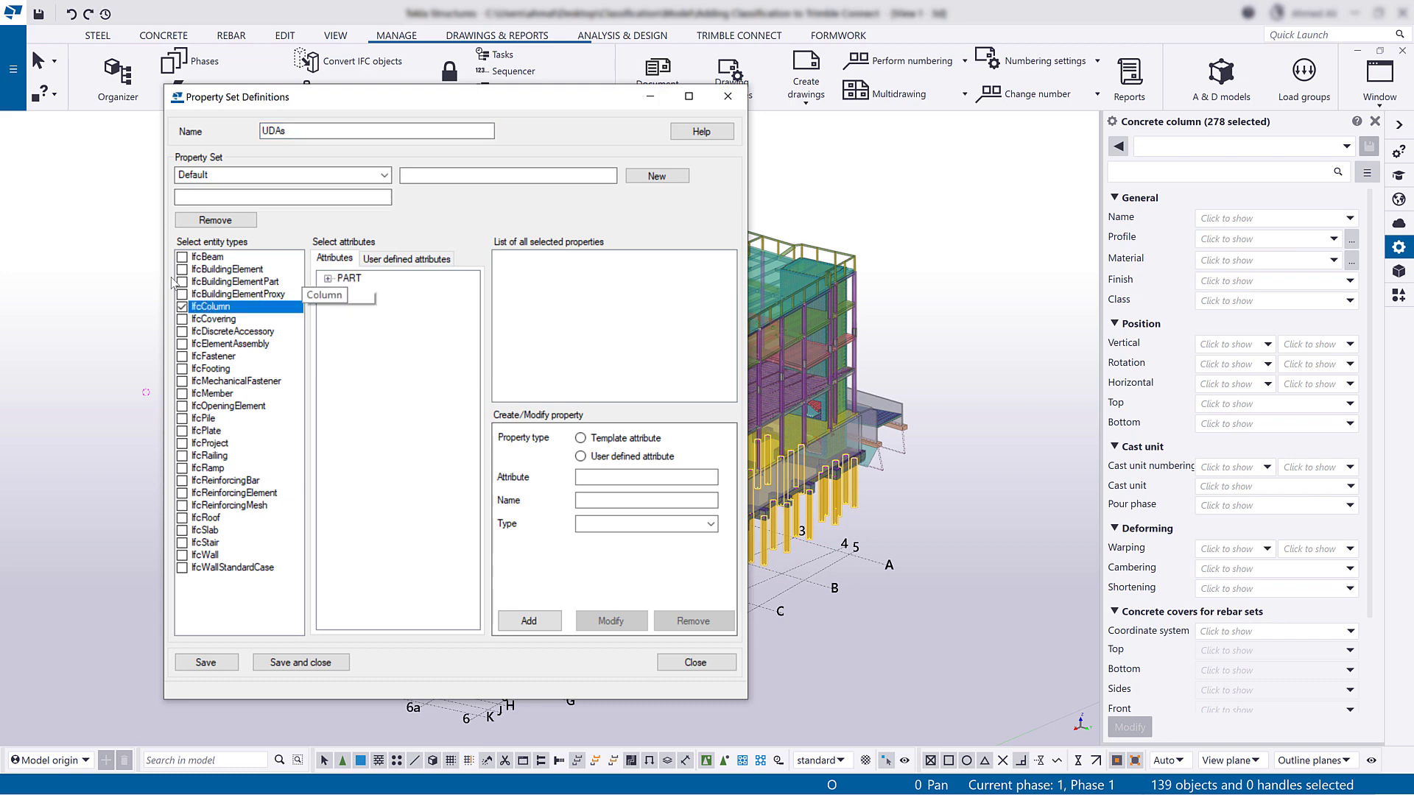
View the OMNI_Product property in the Organizer settings again and copy its name for the IFC property set.
left_click(109, 101)
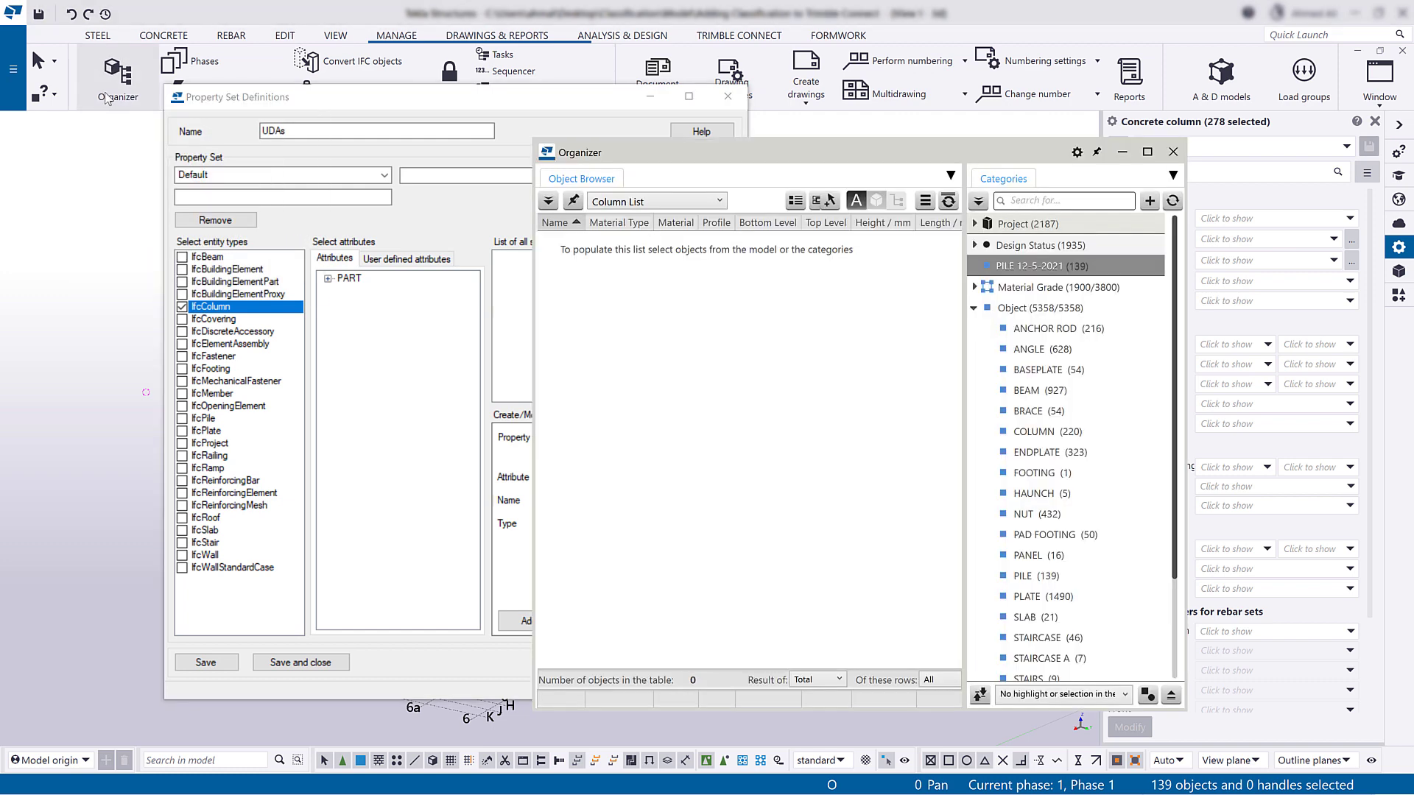
left_click(1076, 152)
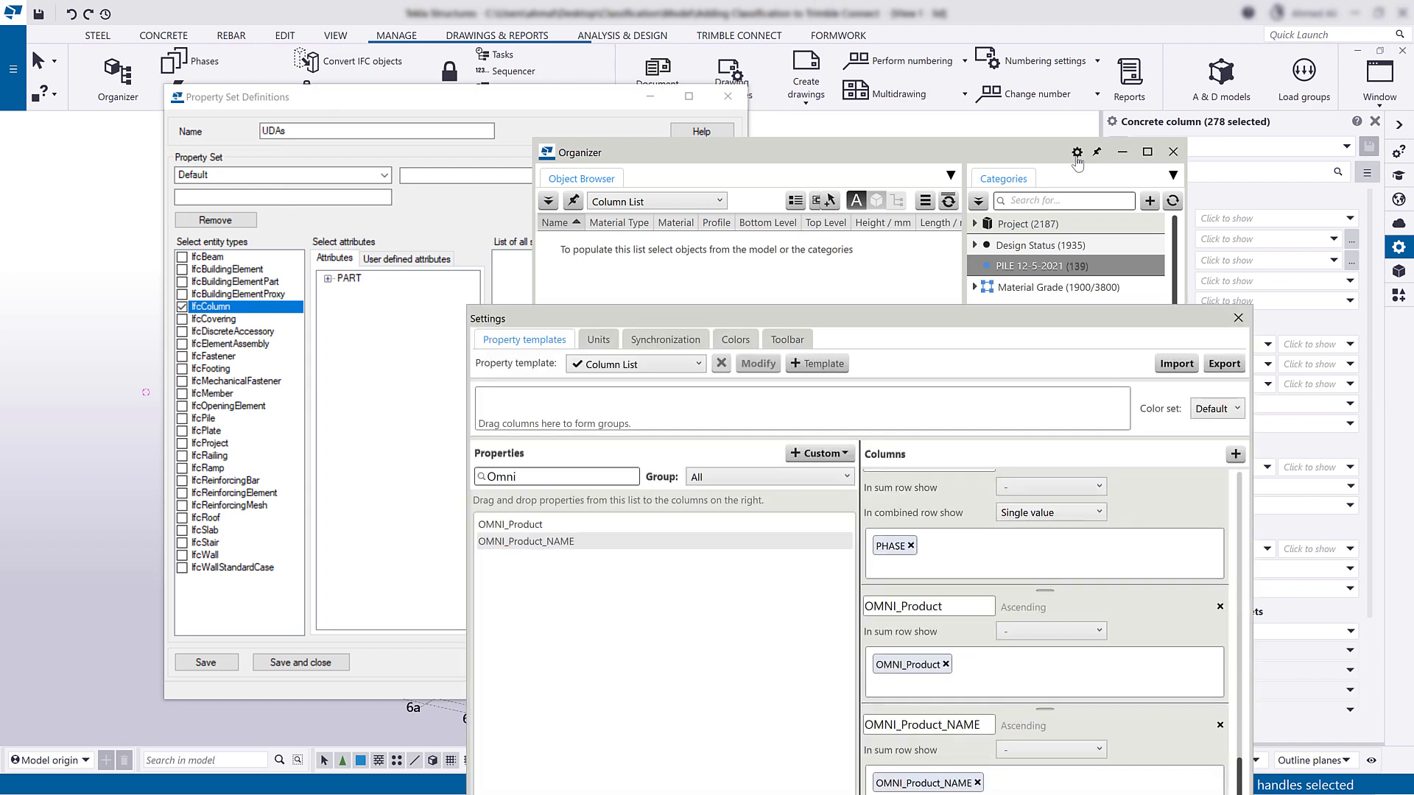
left_click(628, 525)
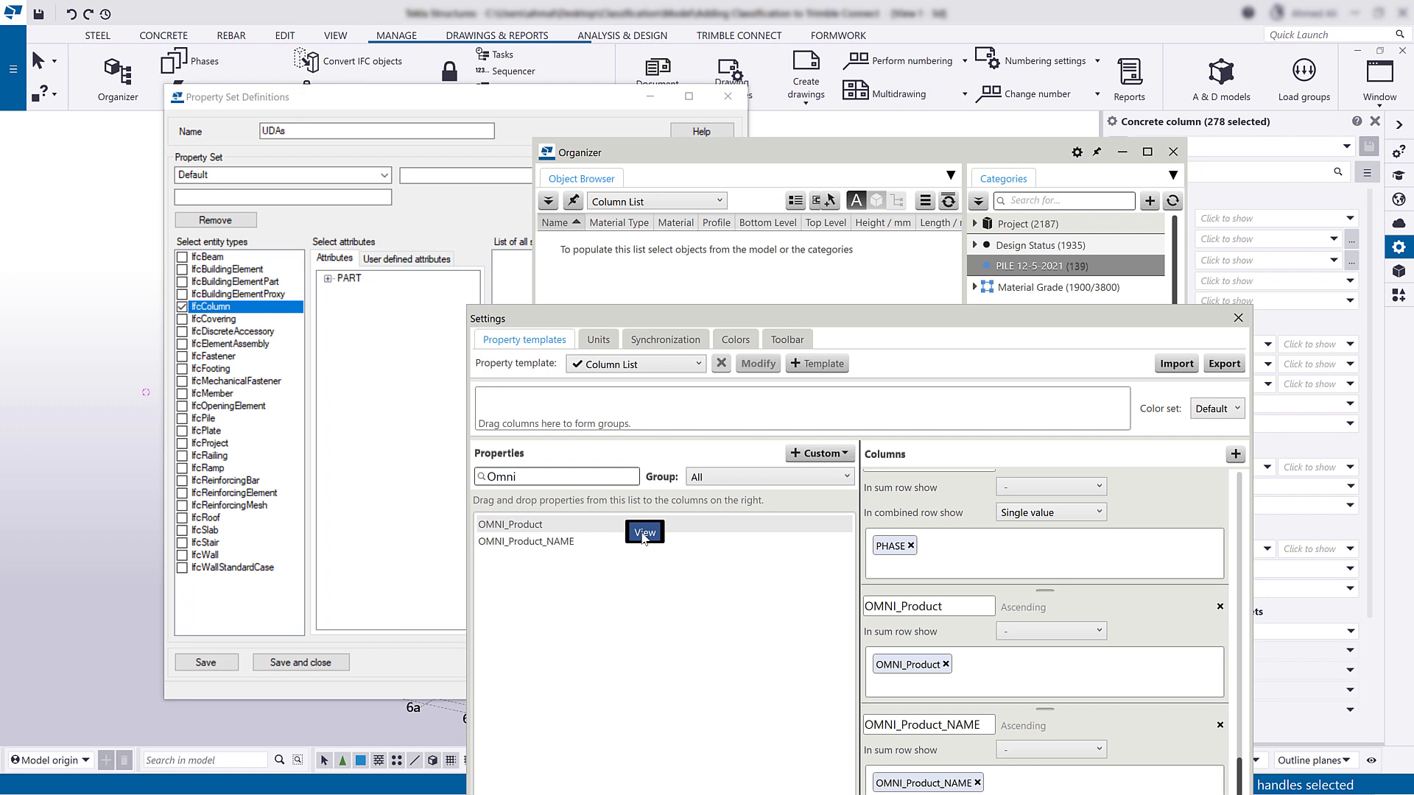
left_click(644, 533)
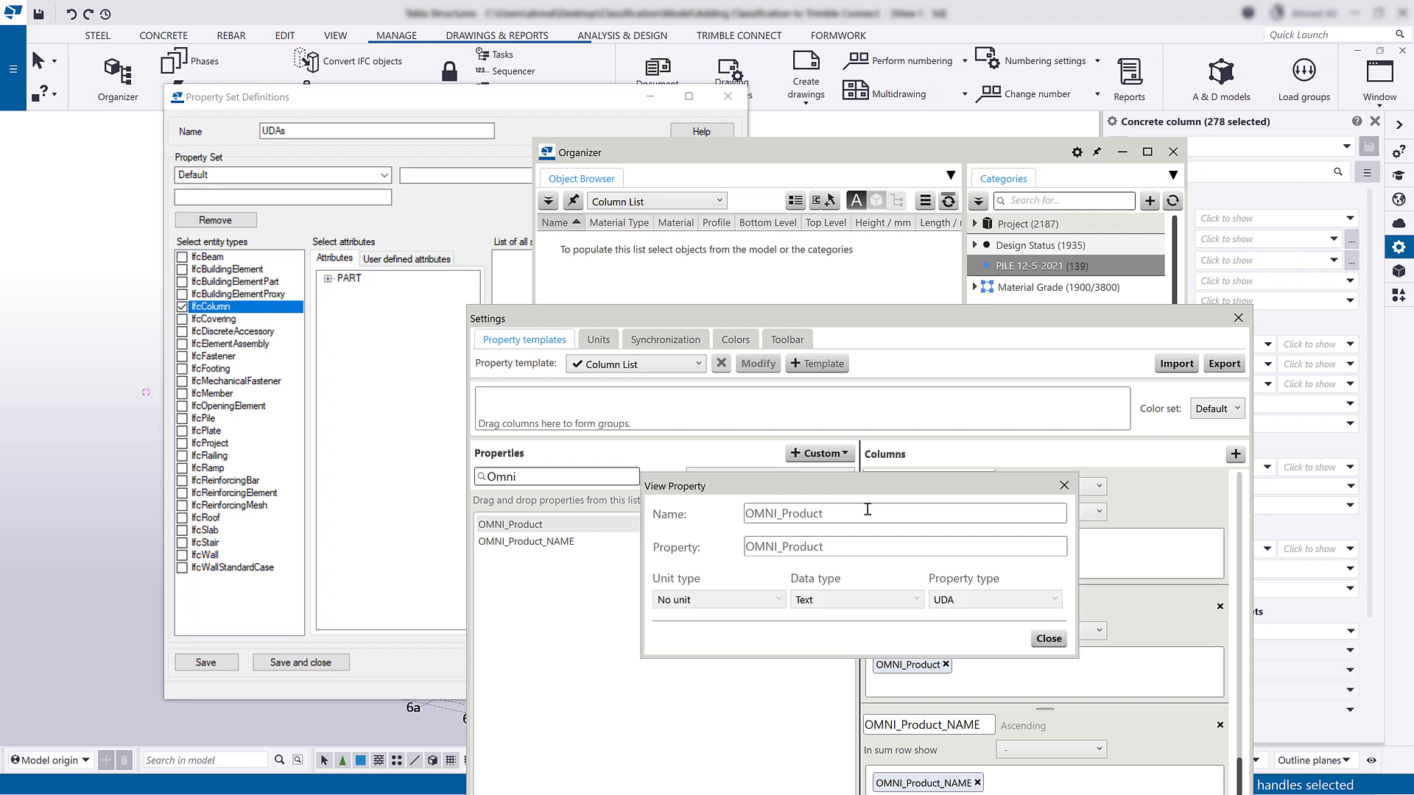
left_click_drag(852, 511, 748, 514)
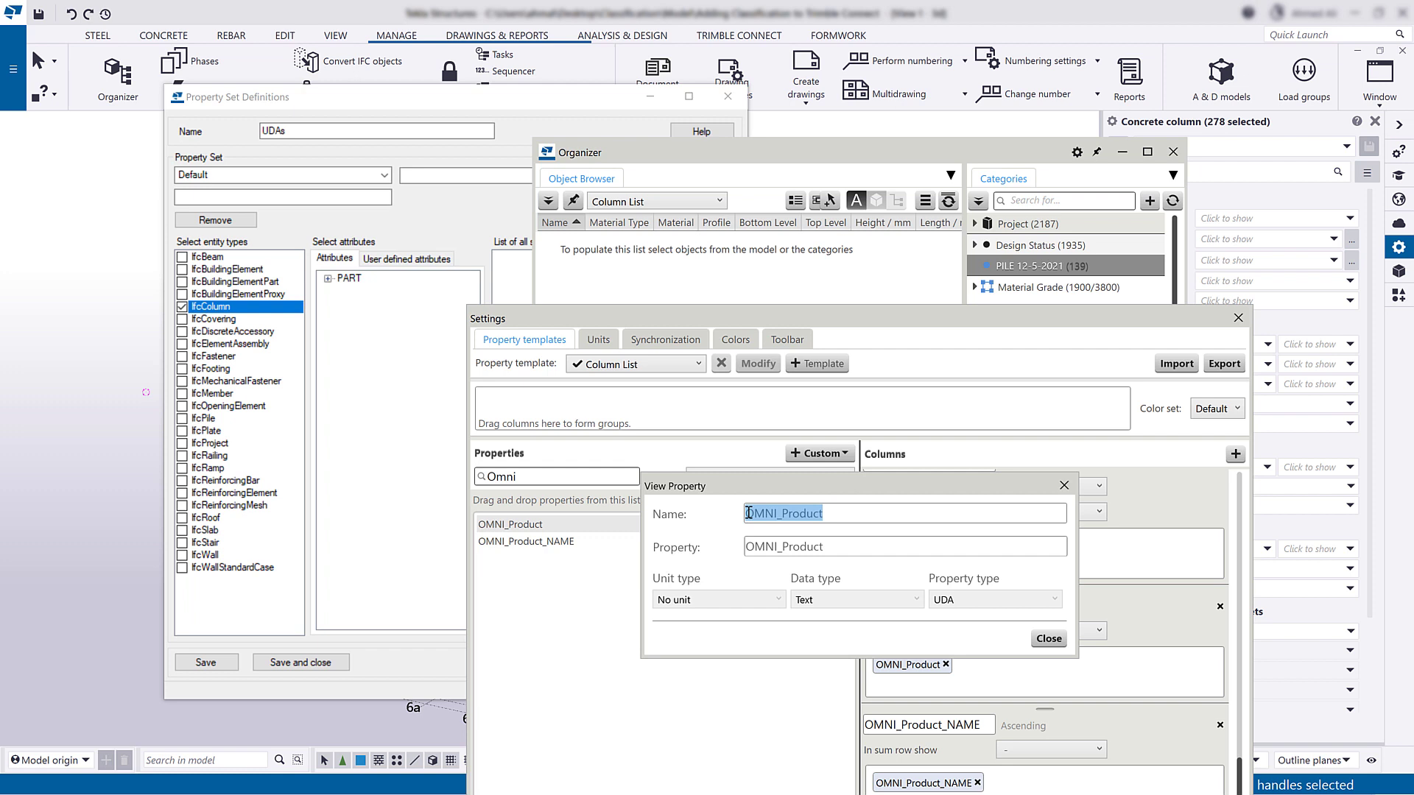
Add a user-defined attribute property of type String to the property set, with OMNI_Product as both attribute and name.
left_click(401, 105)
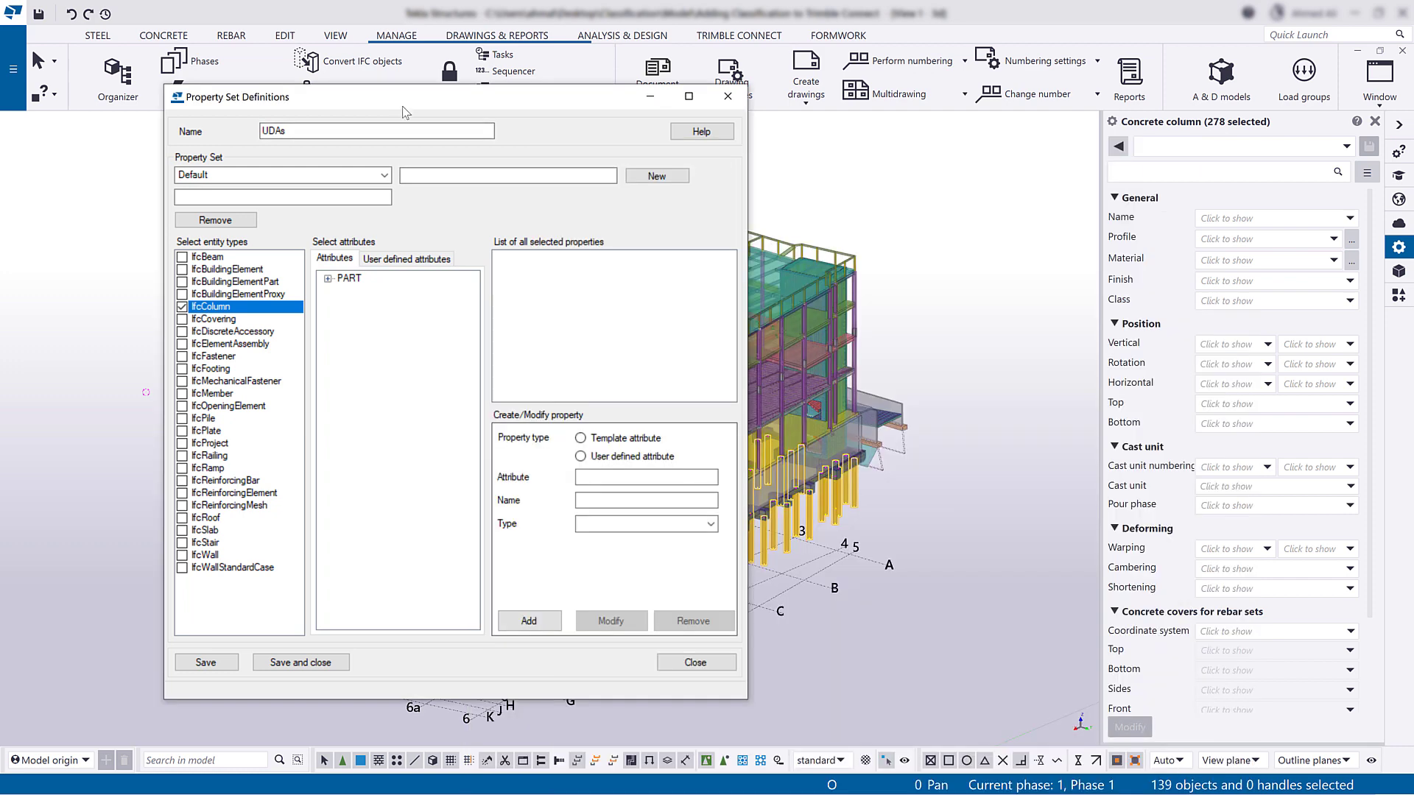
left_click(658, 478)
key("ctrl+v")
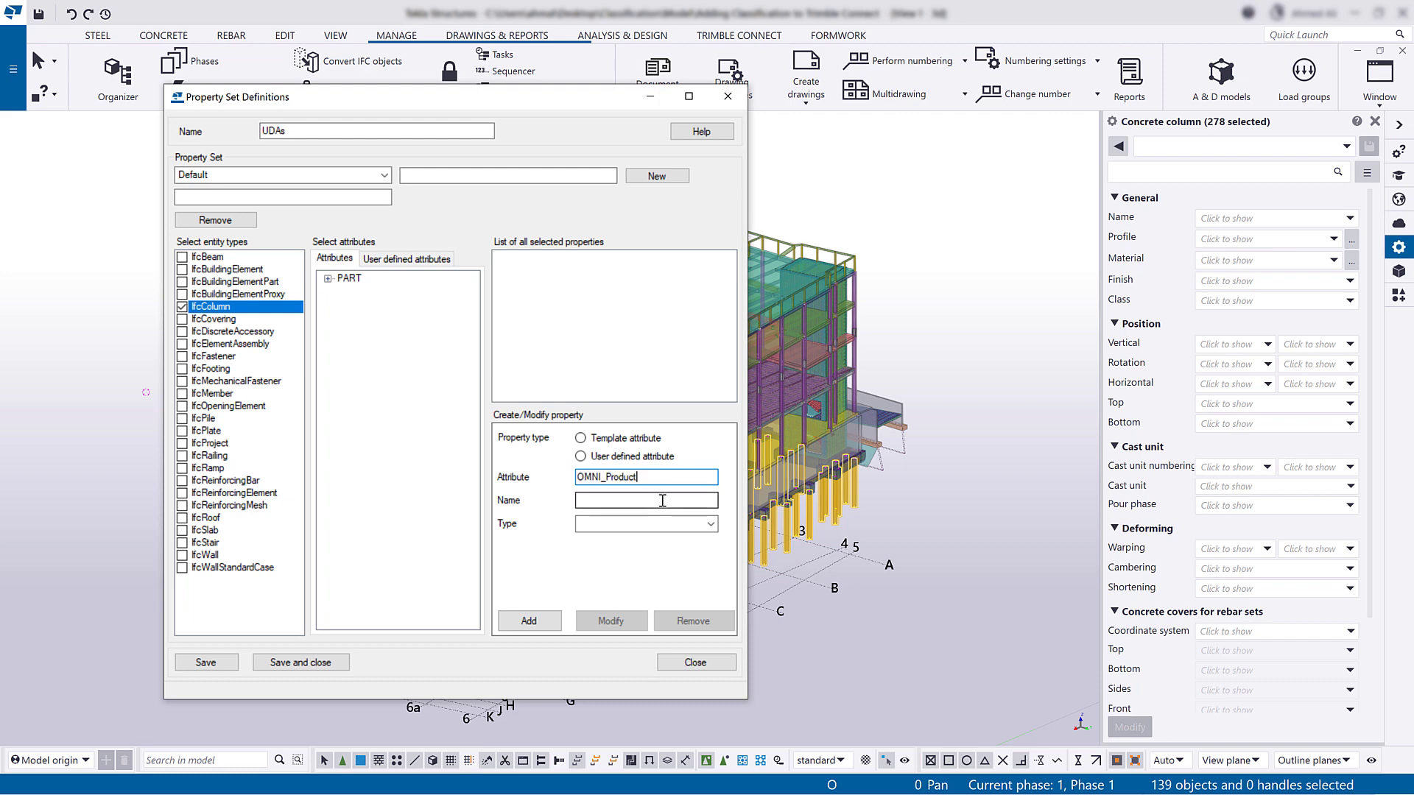
left_click(661, 501)
key("ctrl+v")
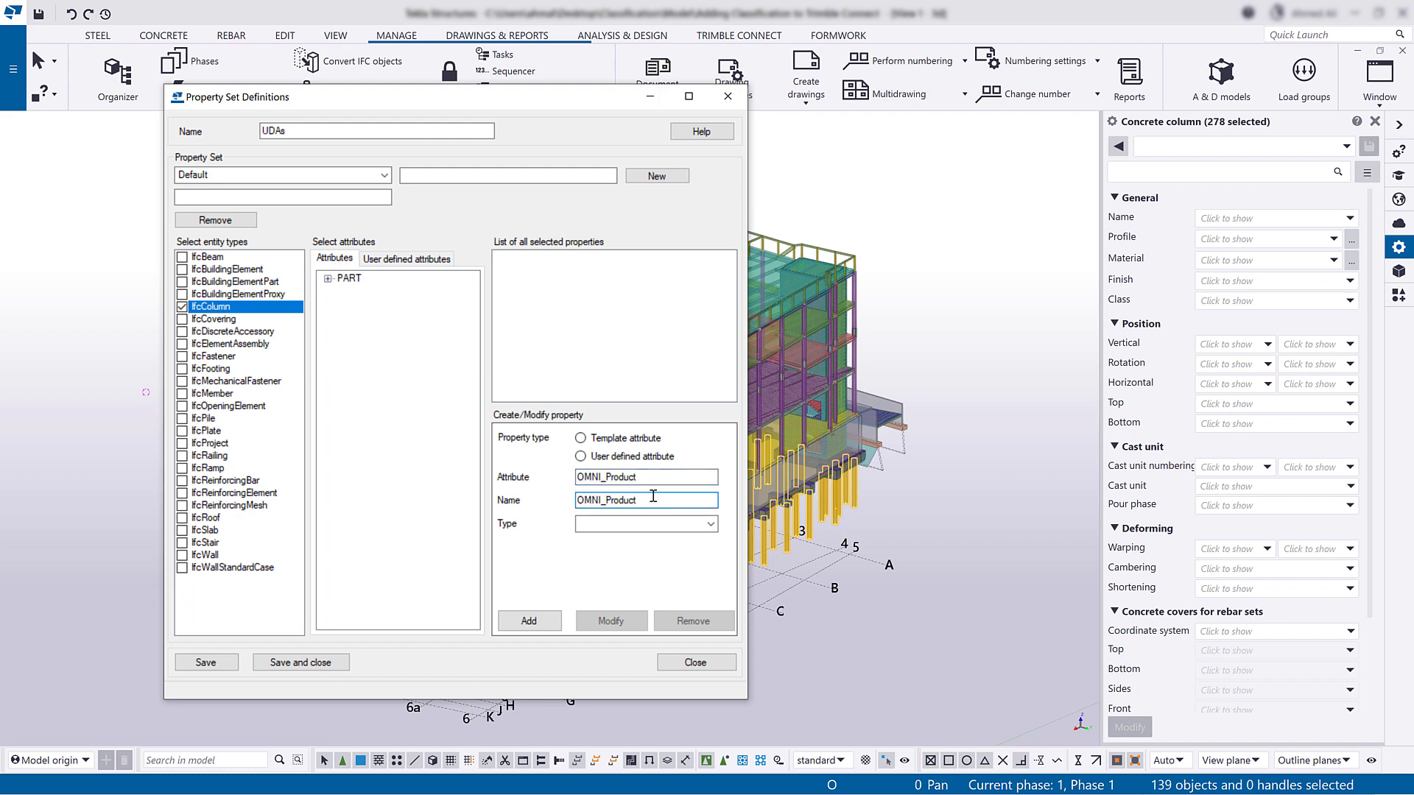
left_click(580, 456)
left_click(659, 527)
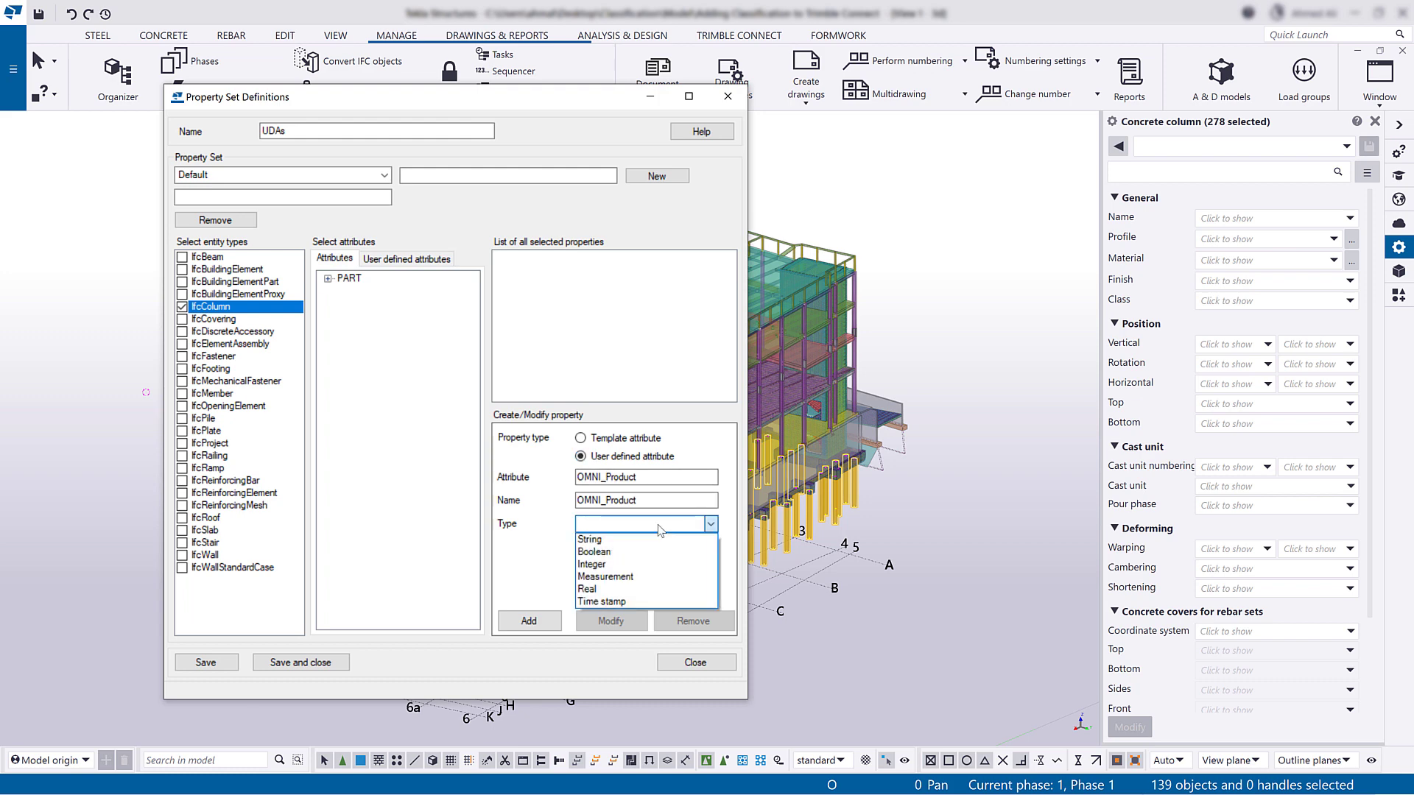
left_click(666, 541)
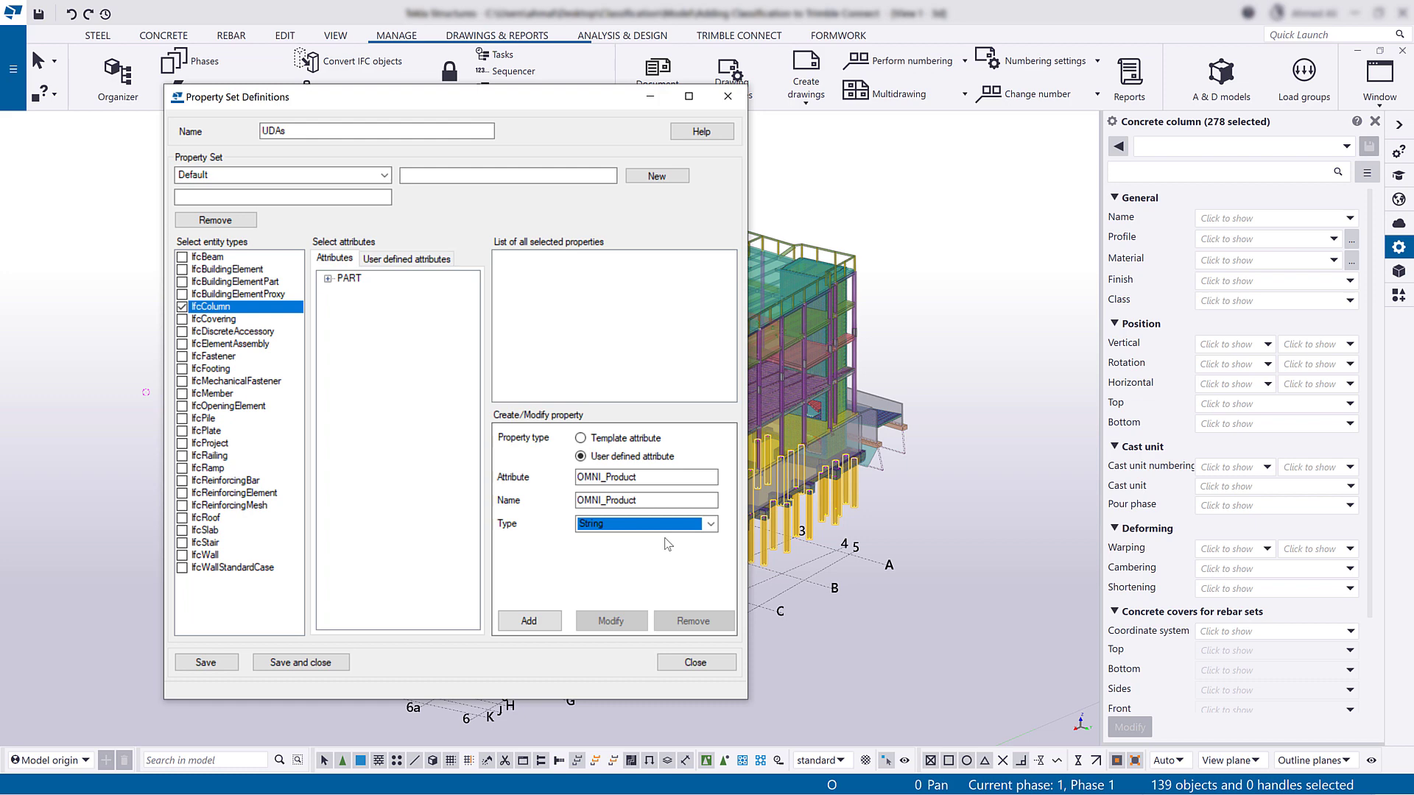
left_click(536, 624)
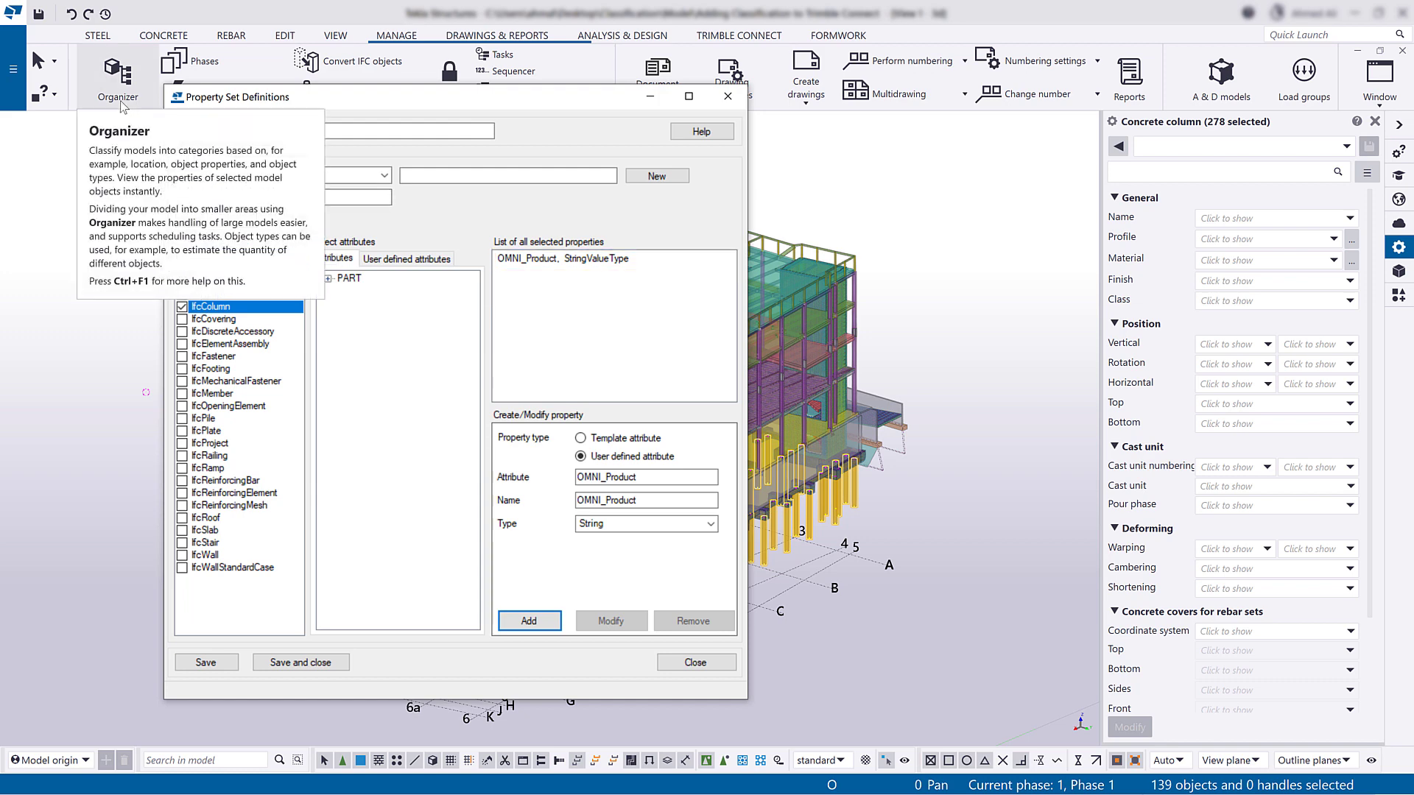
View the OMNI_Product_NAME property in the Organizer settings and select its name for copying.
left_click(118, 73)
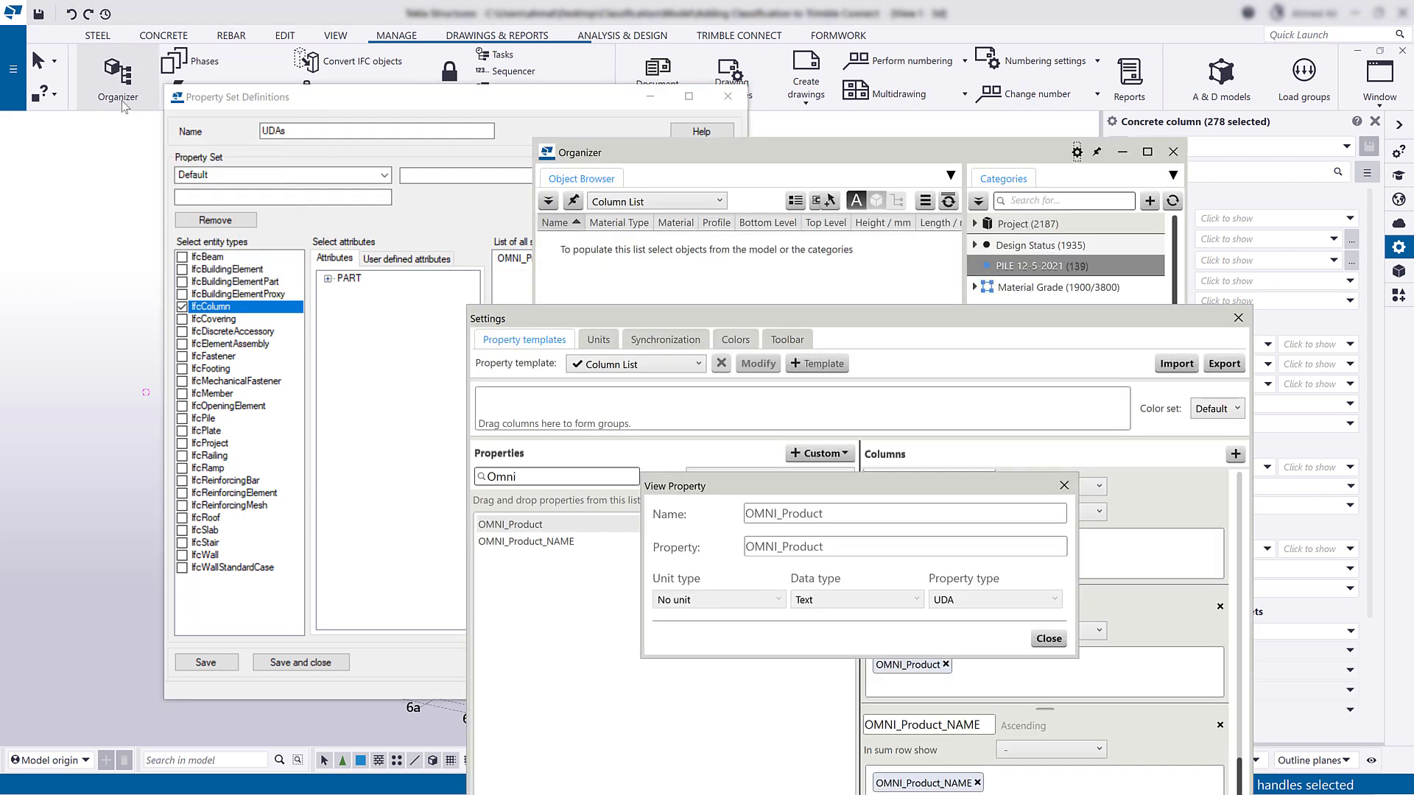
double_click(536, 545)
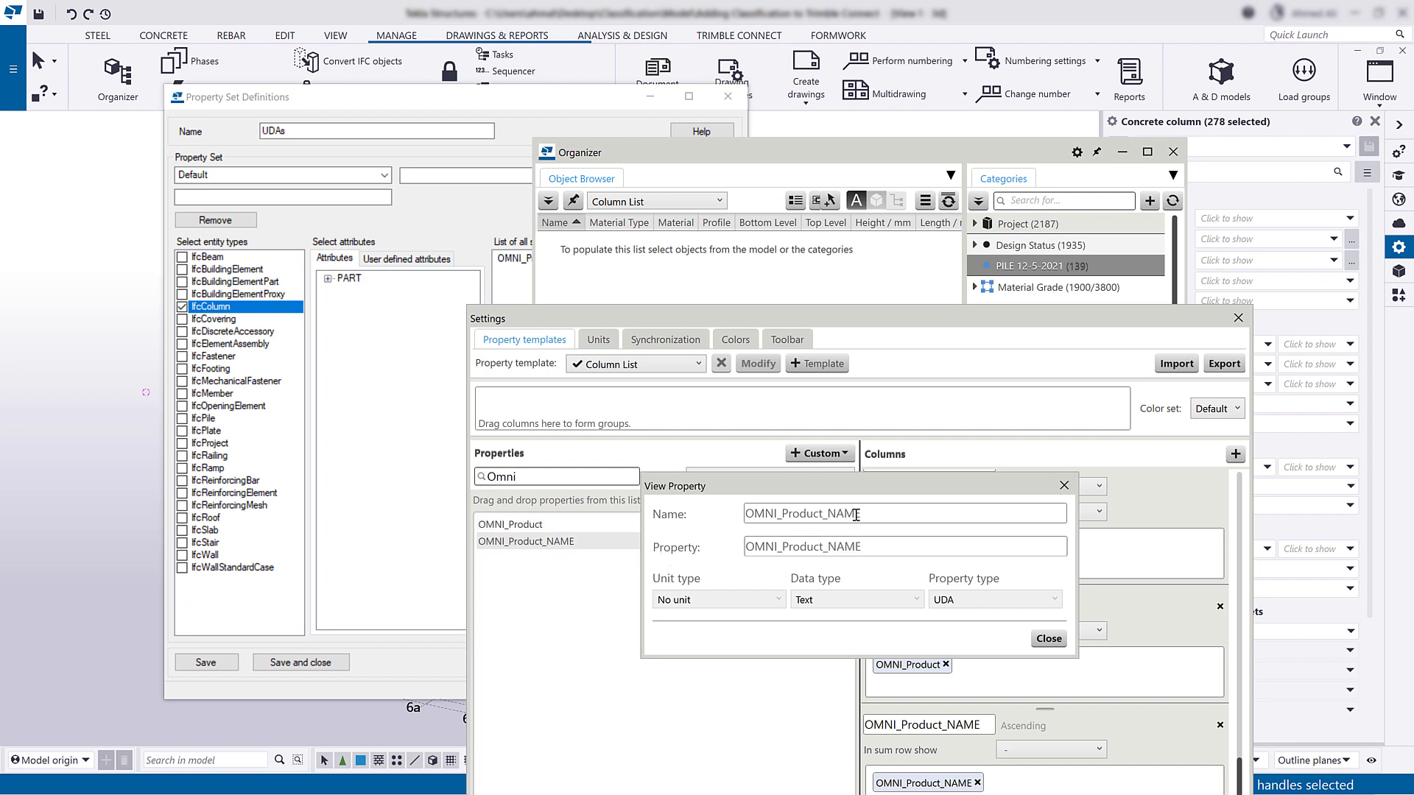
left_click_drag(874, 517, 741, 505)
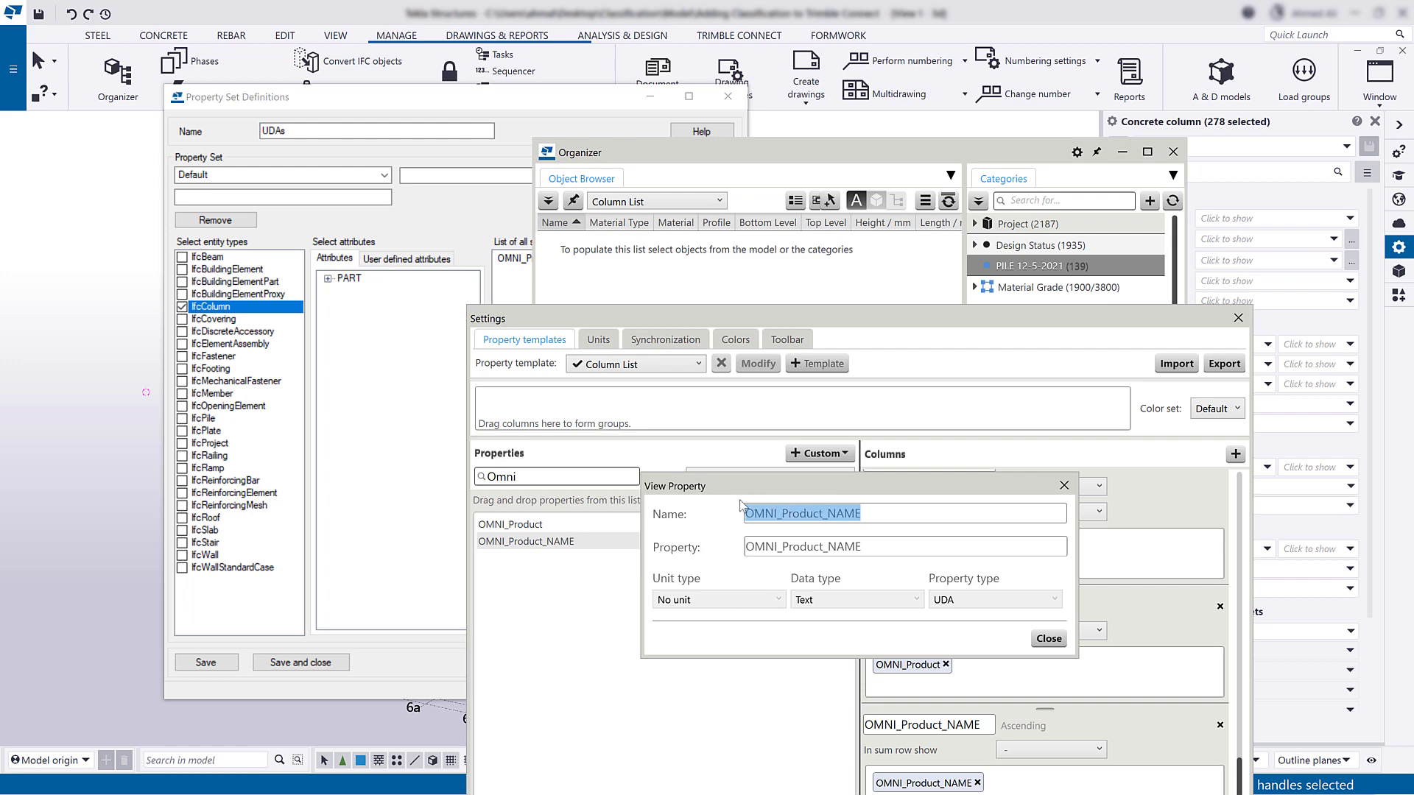
Add a second String user-defined attribute property to the property set, with OMNI_Product_NAME as both attribute and name.
left_click(444, 160)
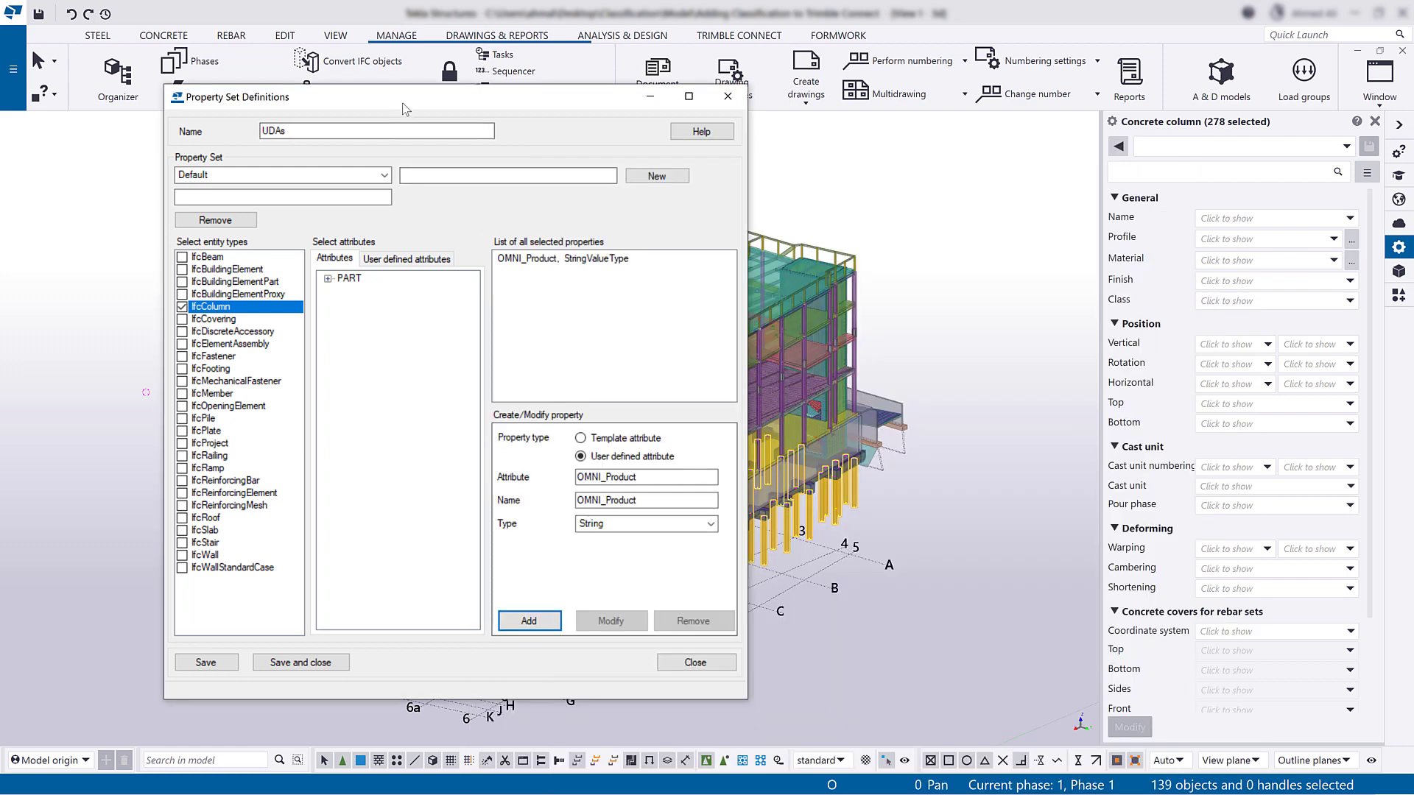
left_click(651, 476)
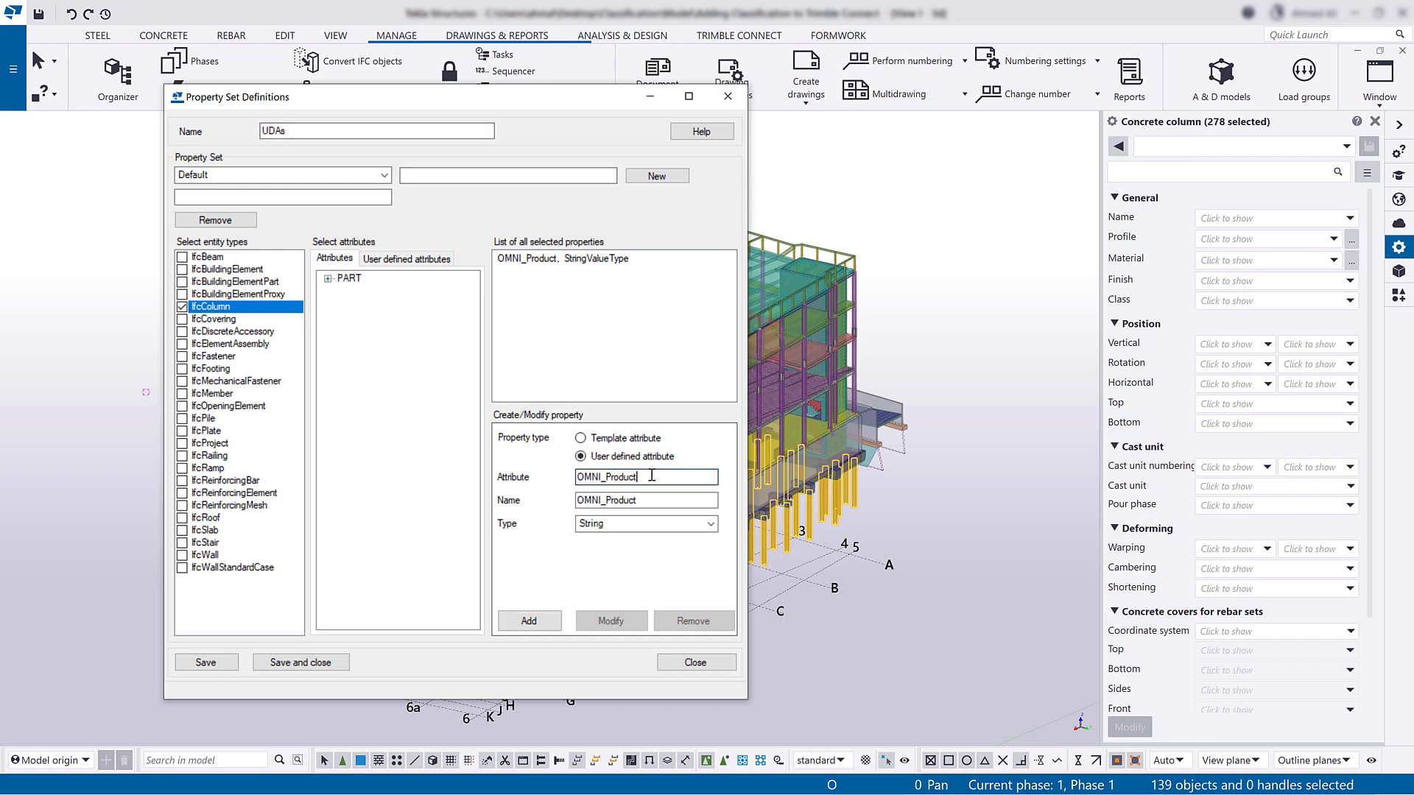
left_click_drag(652, 476, 572, 472)
double_click(573, 472)
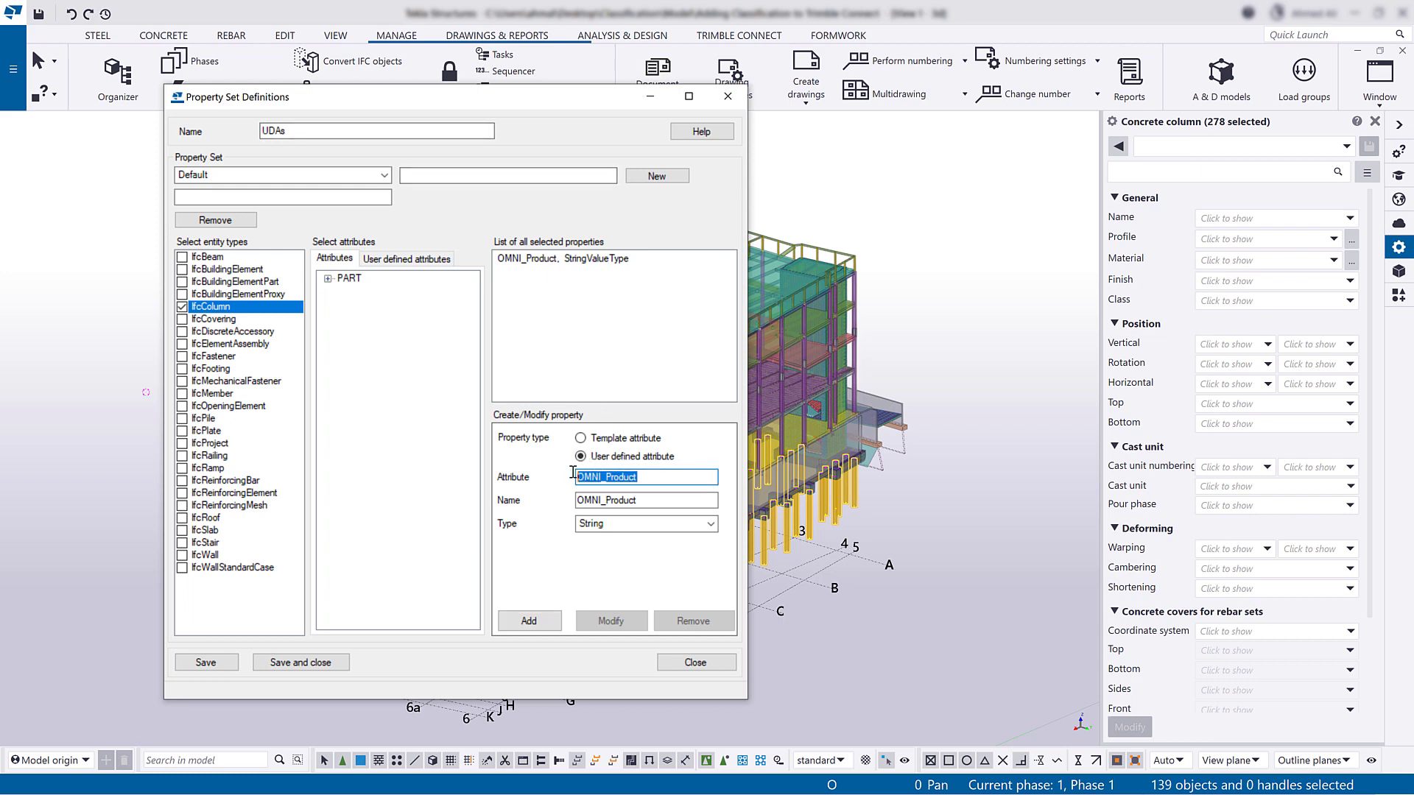
key("End")
type("_NAME")
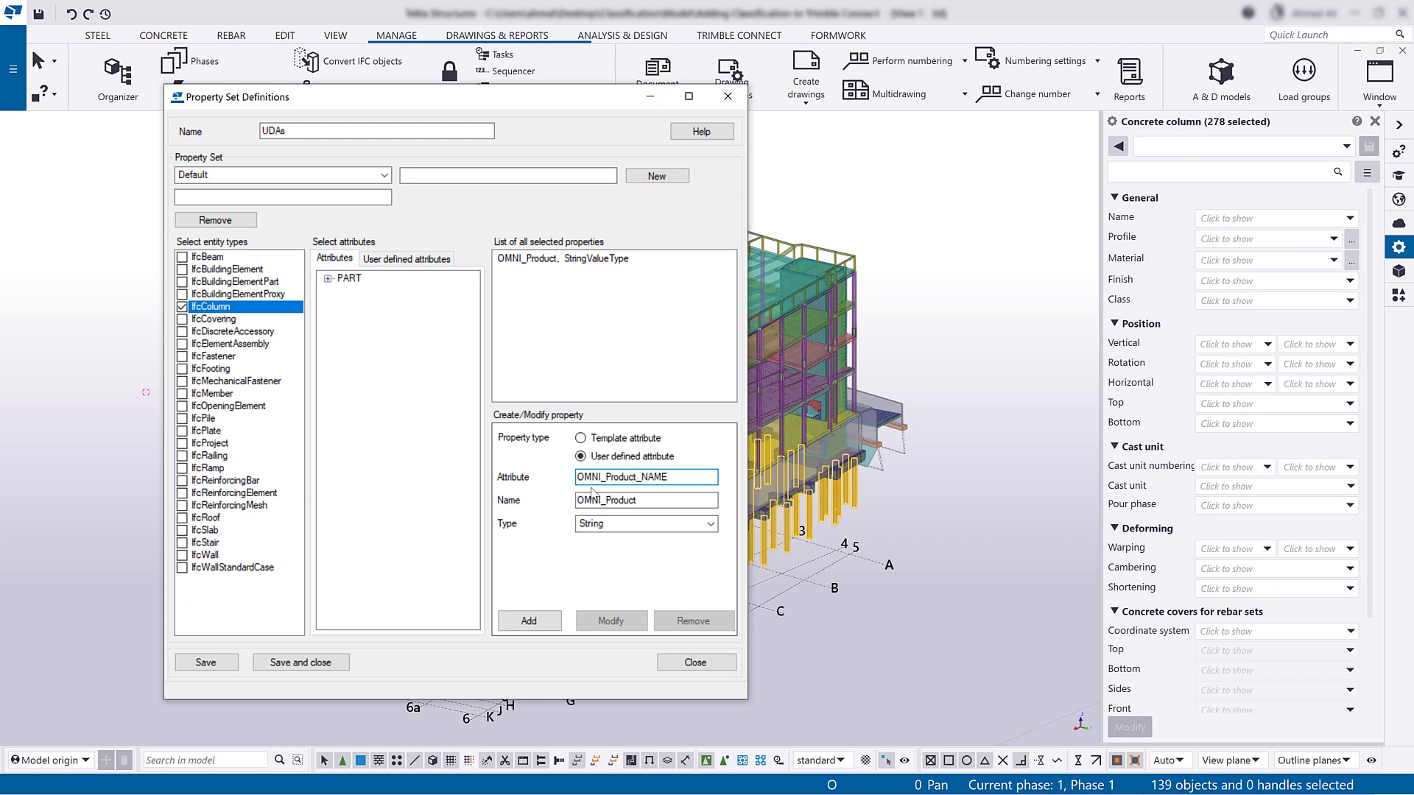
left_click_drag(649, 500, 567, 499)
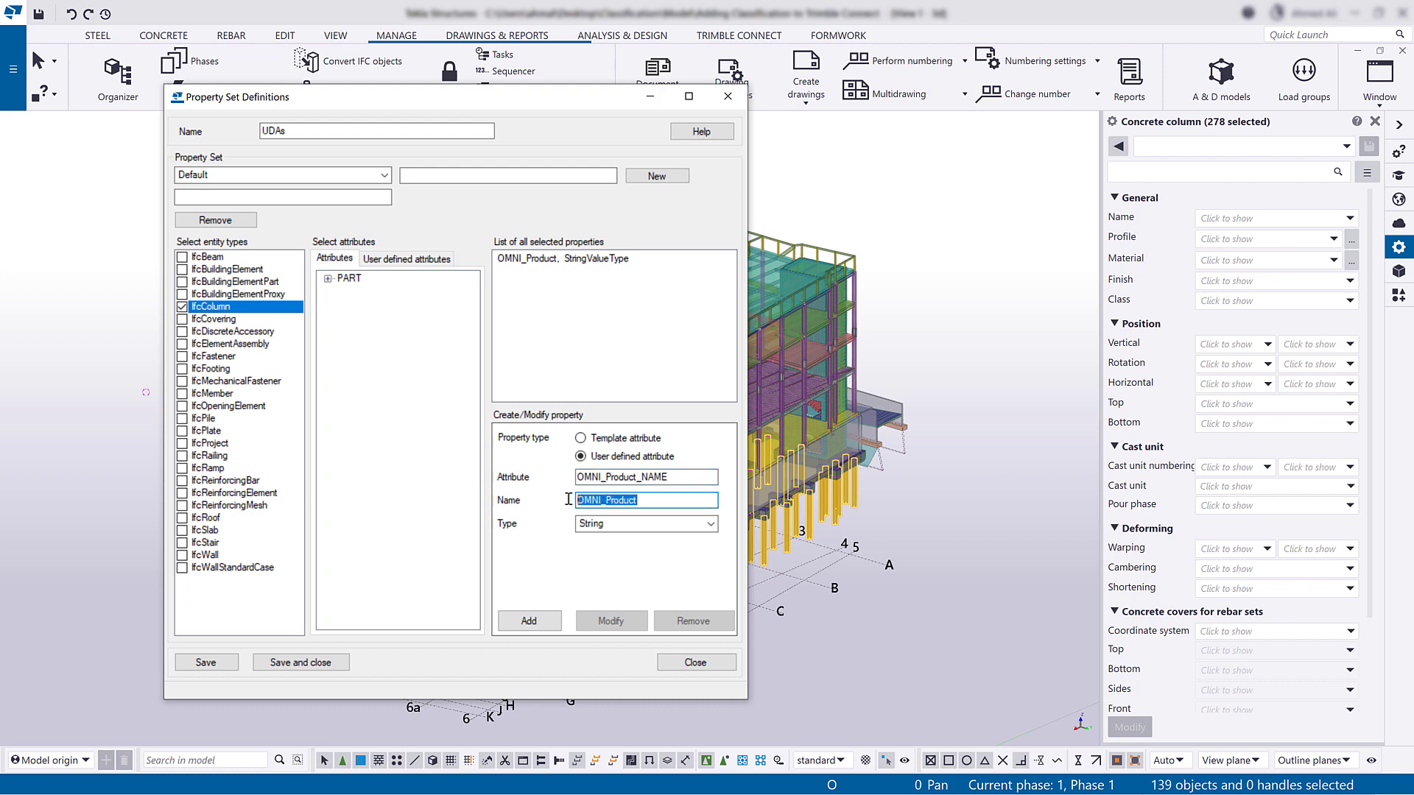
key("End")
type("_NAME")
left_click(553, 622)
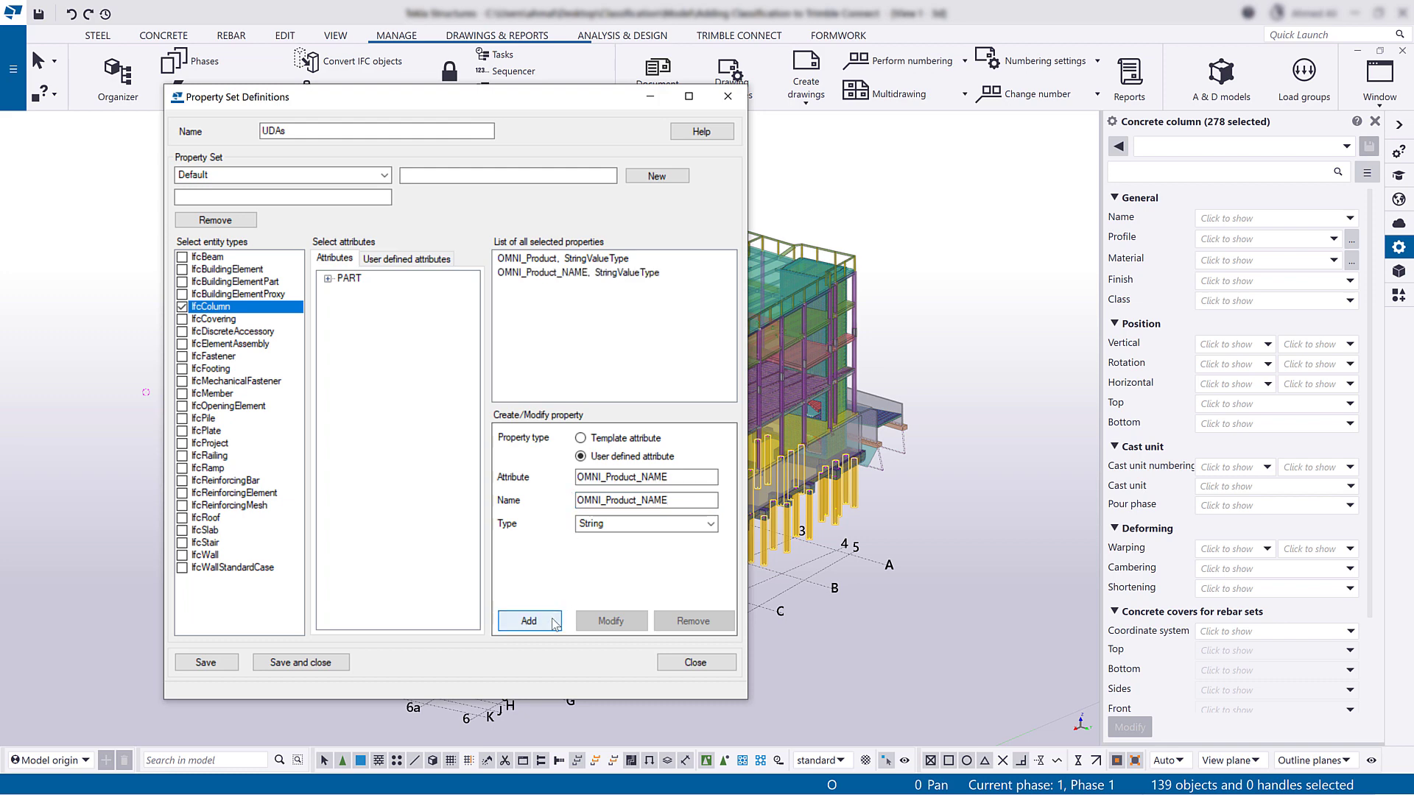
Save and close the UDAs property set definition, and export the selected piles to IFC with it.
left_click(320, 667)
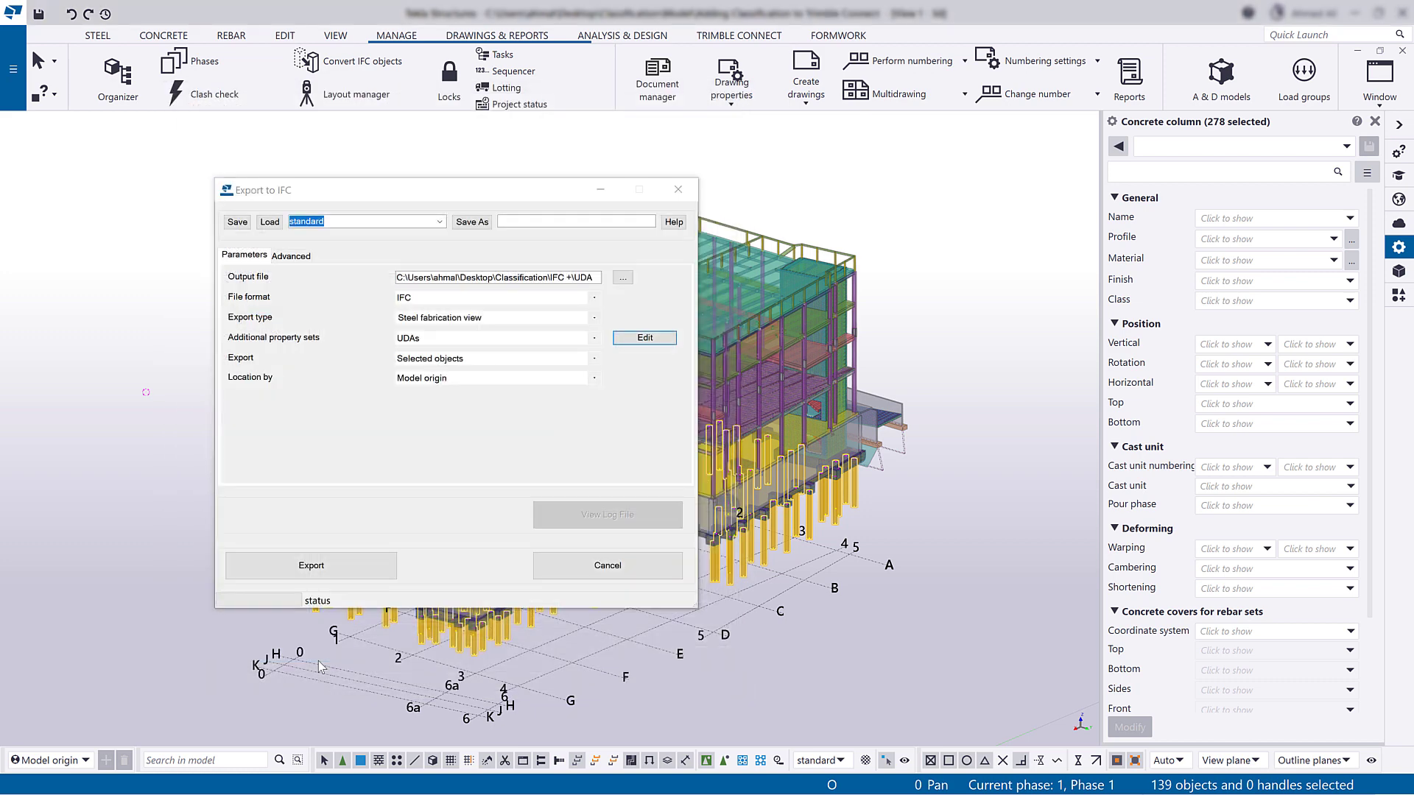
left_click(322, 568)
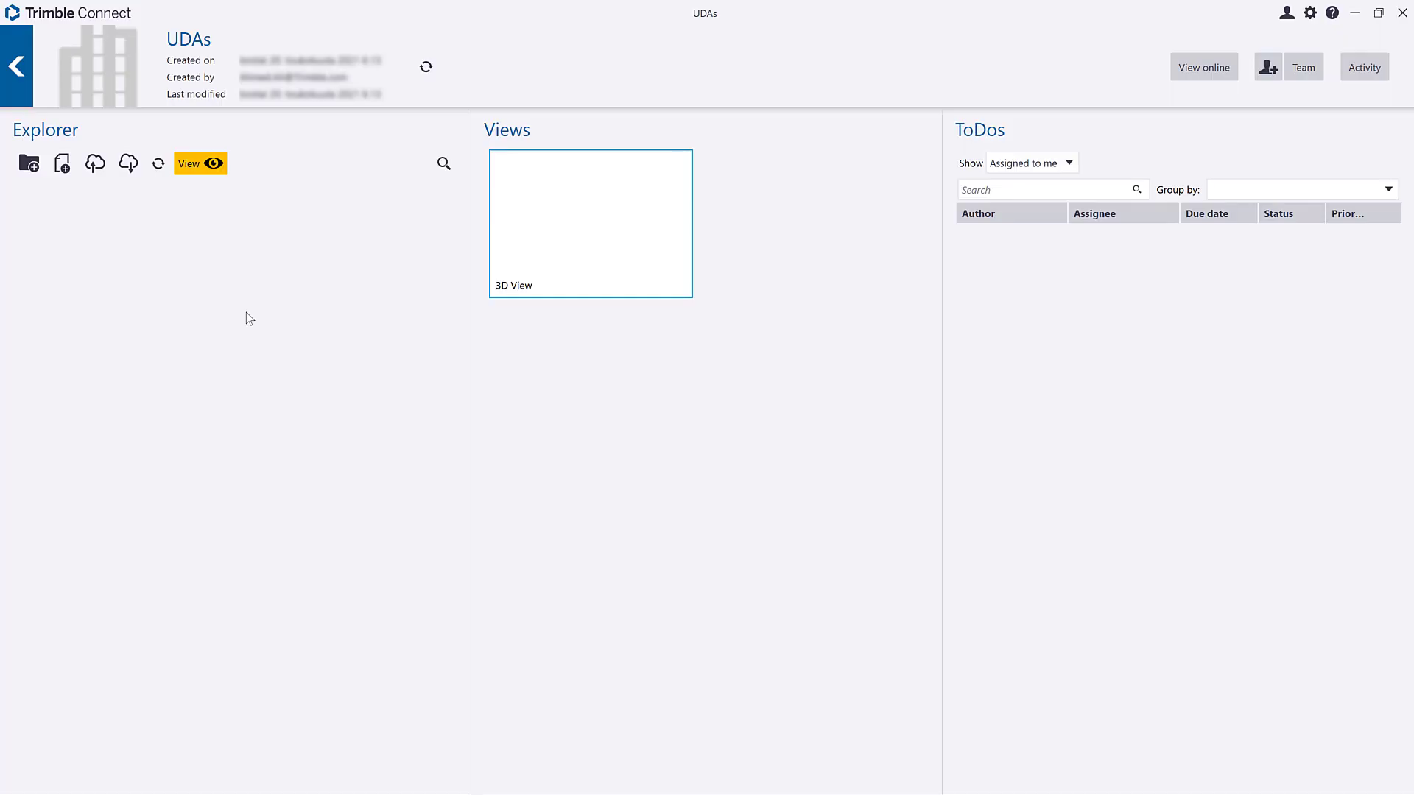
In Trimble Connect, add the file UDAs.ifc to the UDAs project and open the model in the 3D view.
left_click(61, 165)
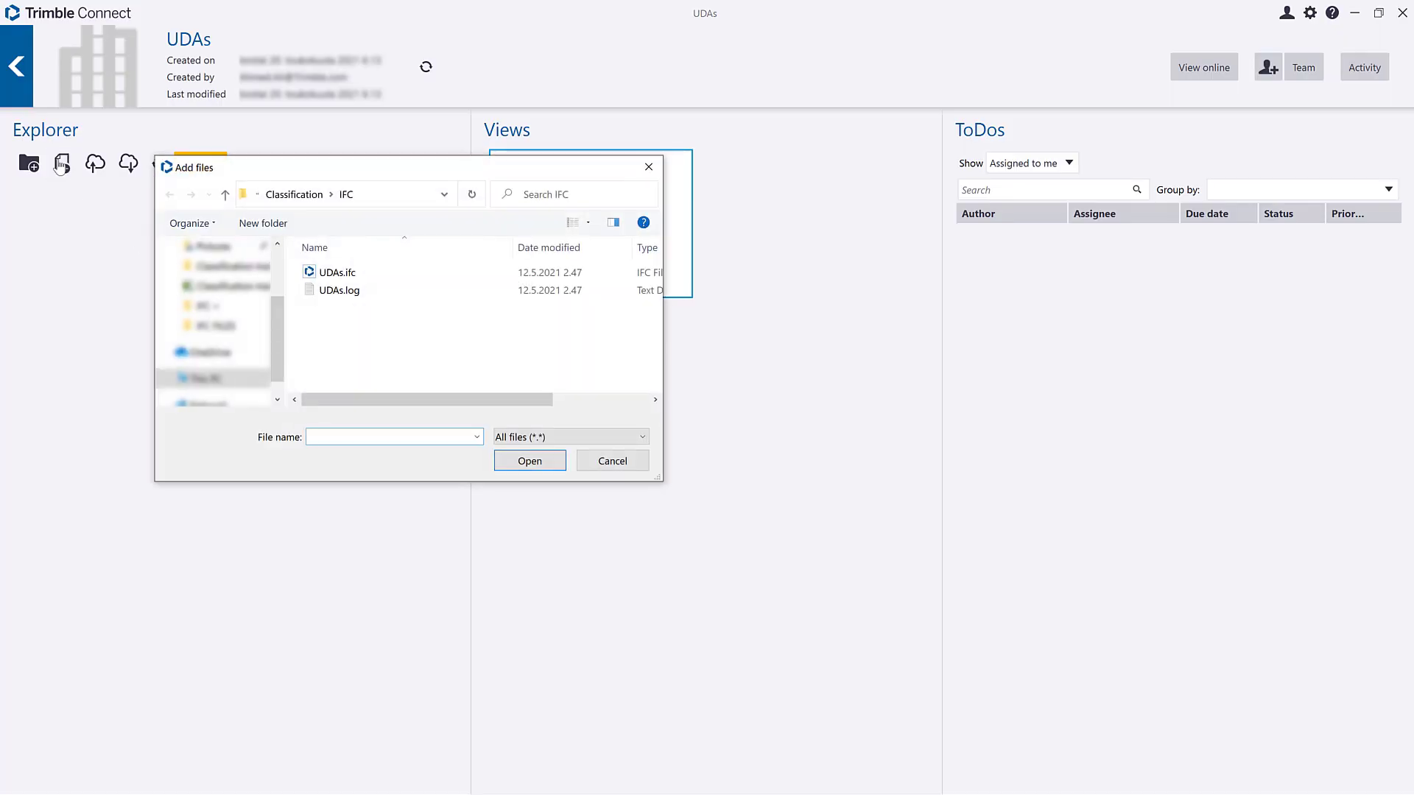
left_click(354, 279)
double_click(353, 278)
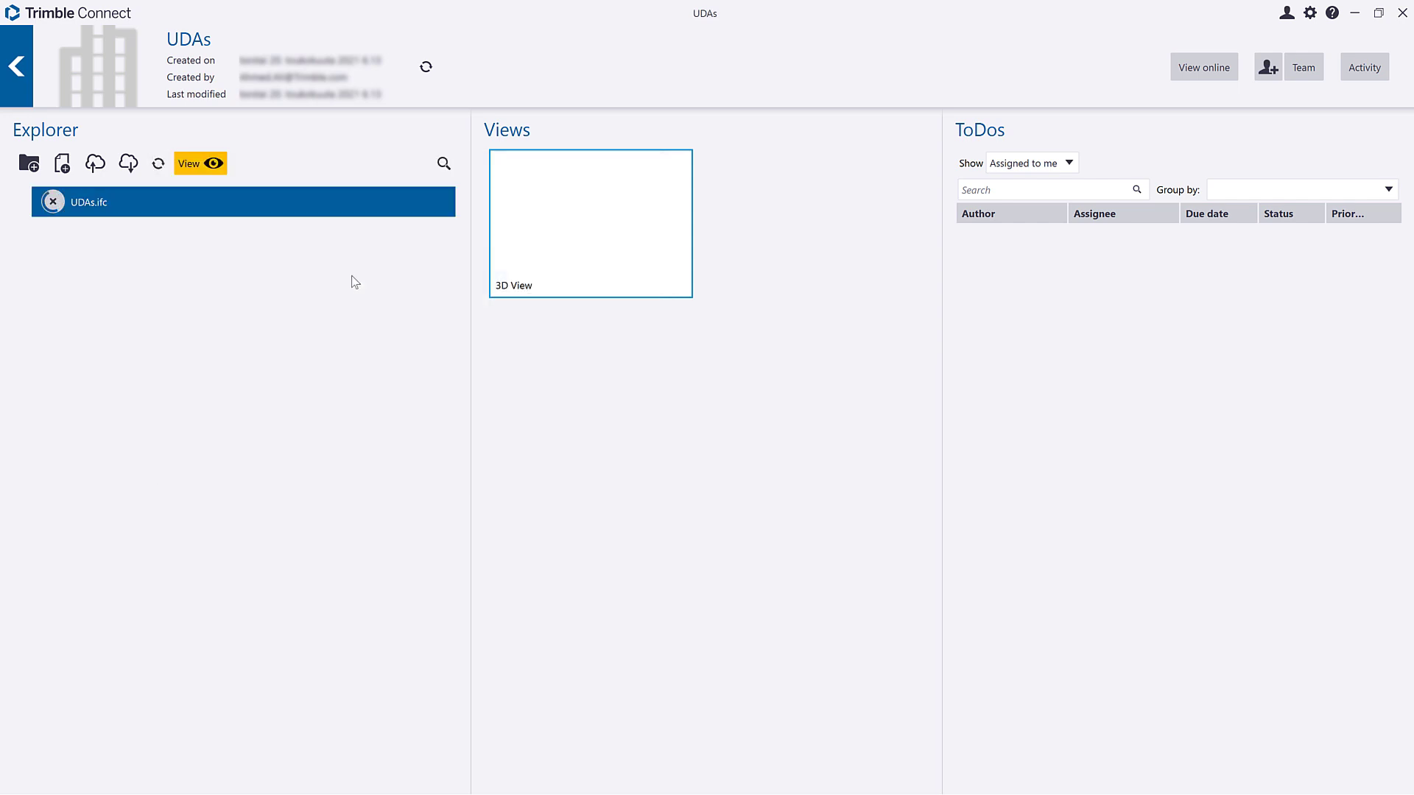
double_click(332, 205)
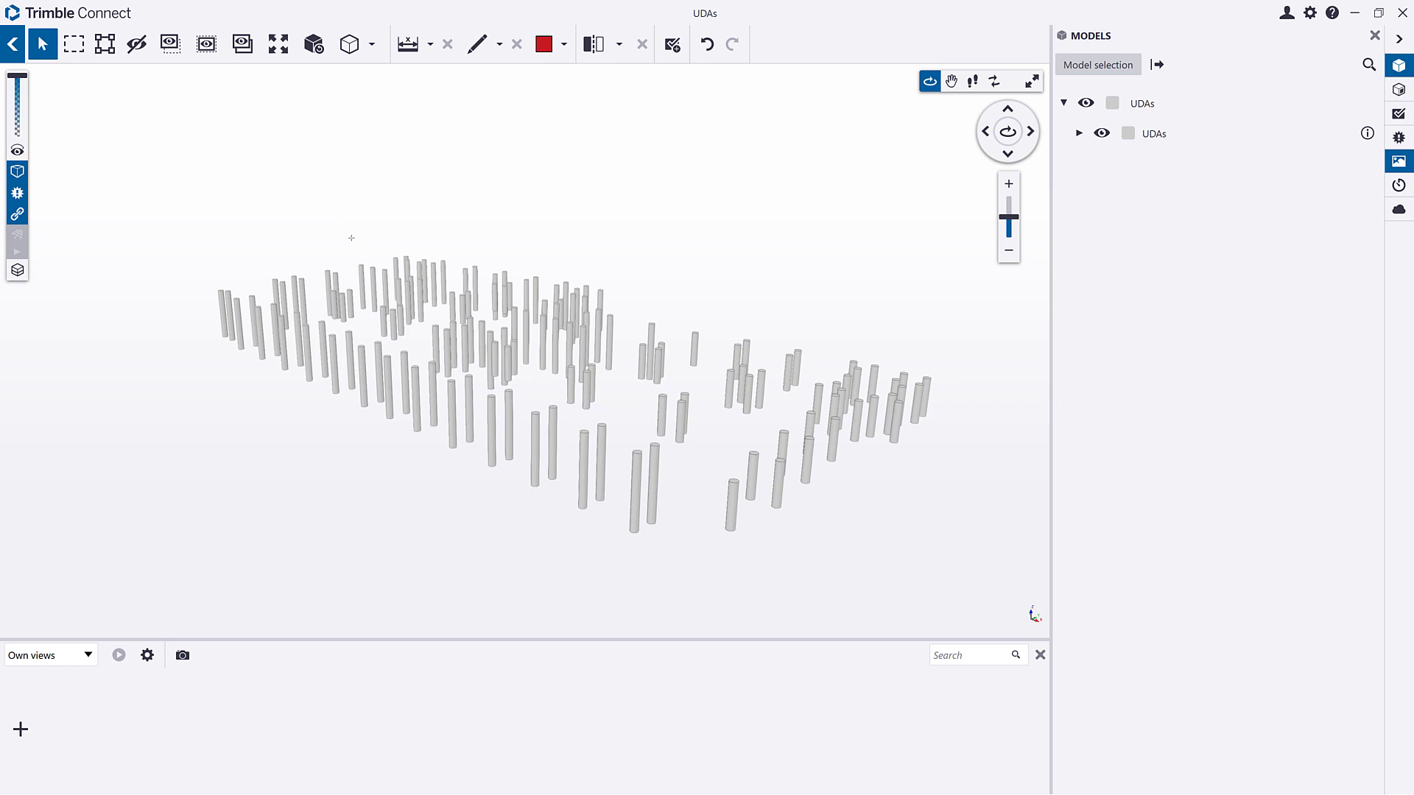
Select one pile in the 3D view and examine its attributes for the OMNI_Product properties in the Default set.
scroll(440, 354, "up", 5)
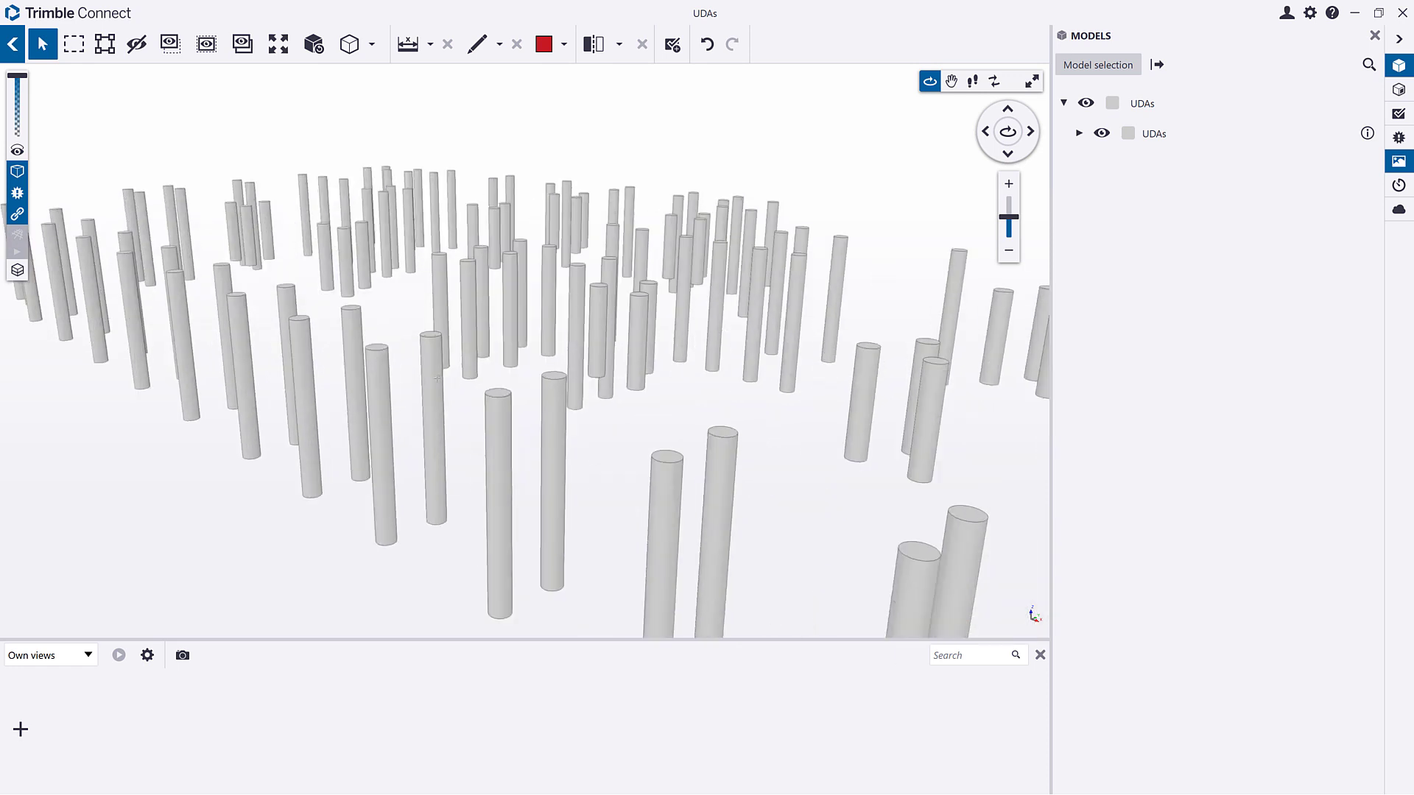
left_click(432, 341)
mouse_move(432, 341)
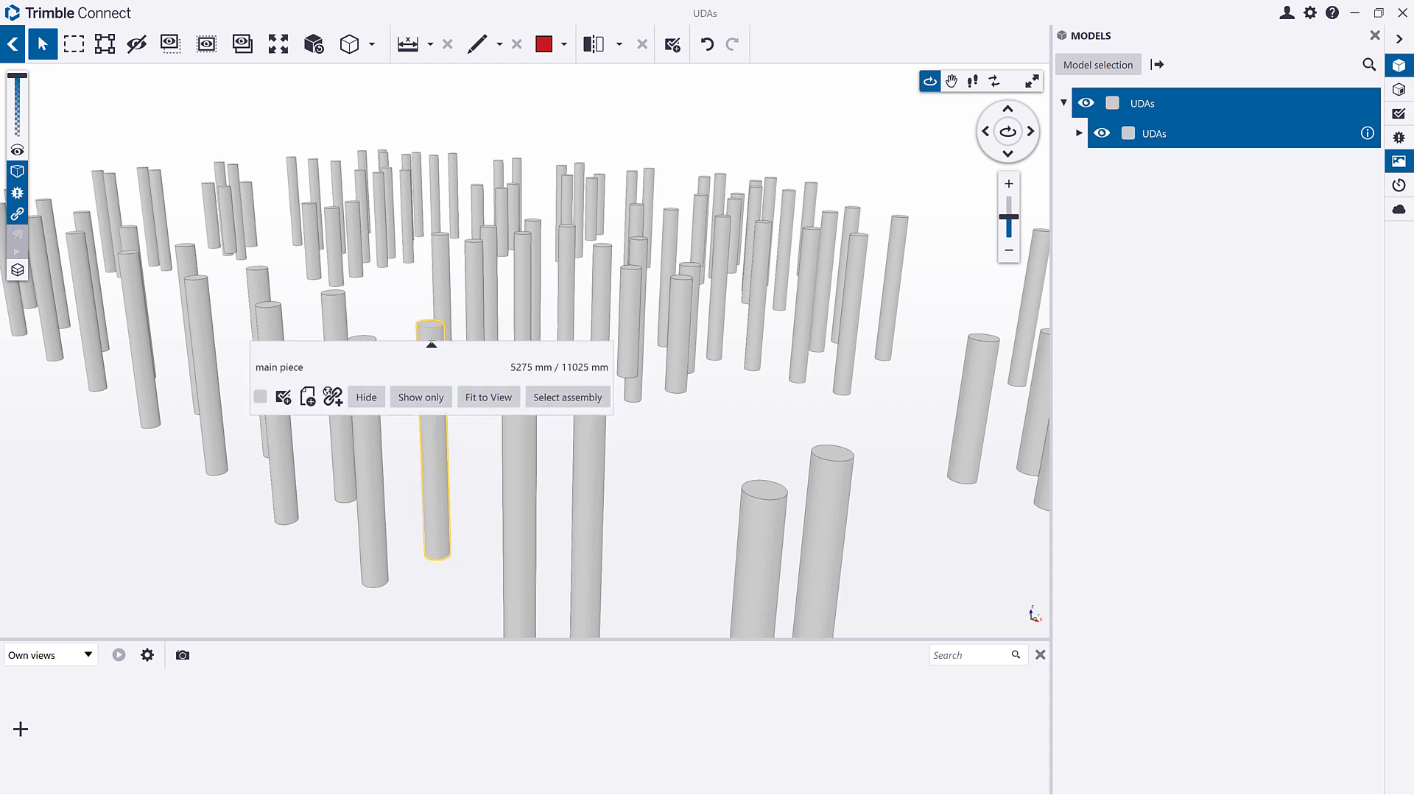
left_click(432, 372)
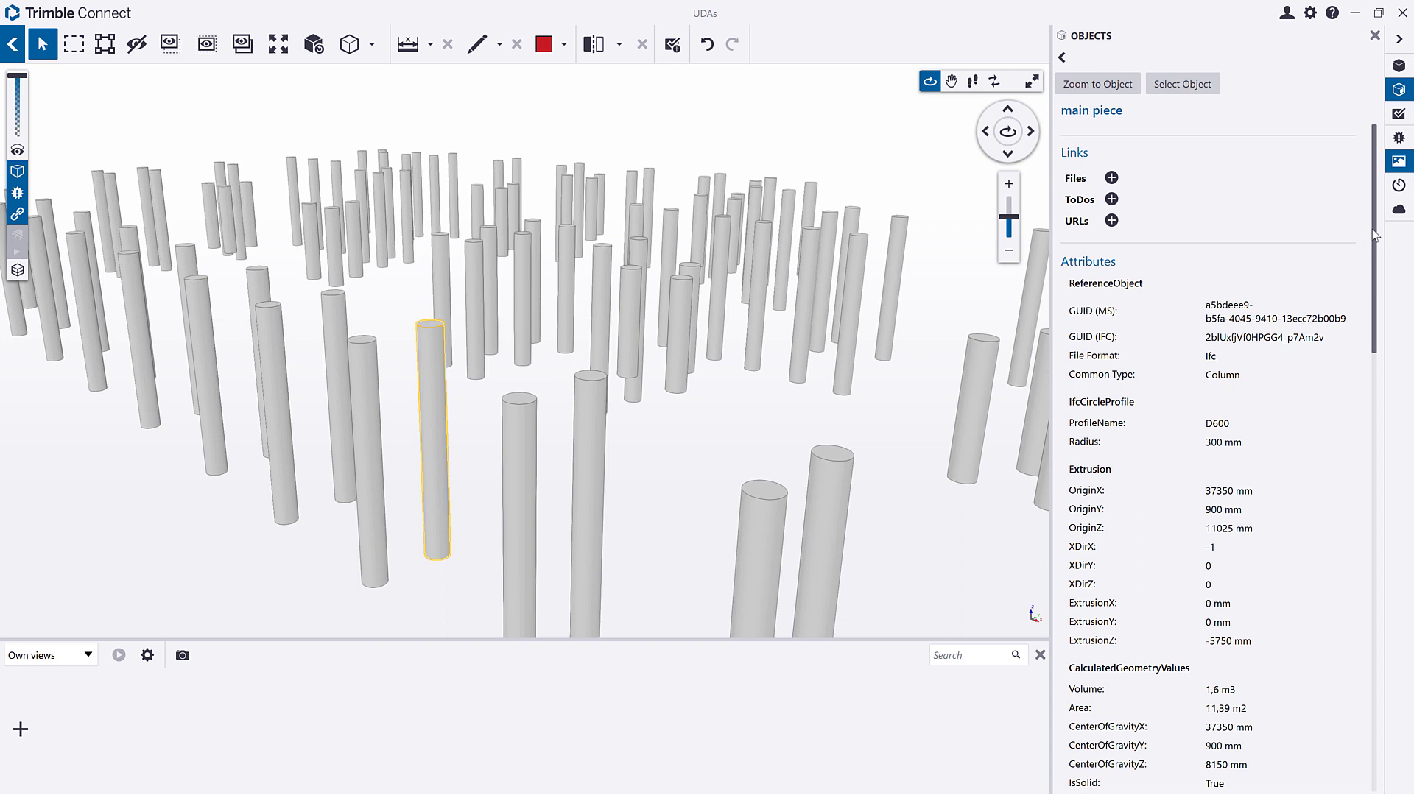
left_click_drag(1373, 234, 1378, 396)
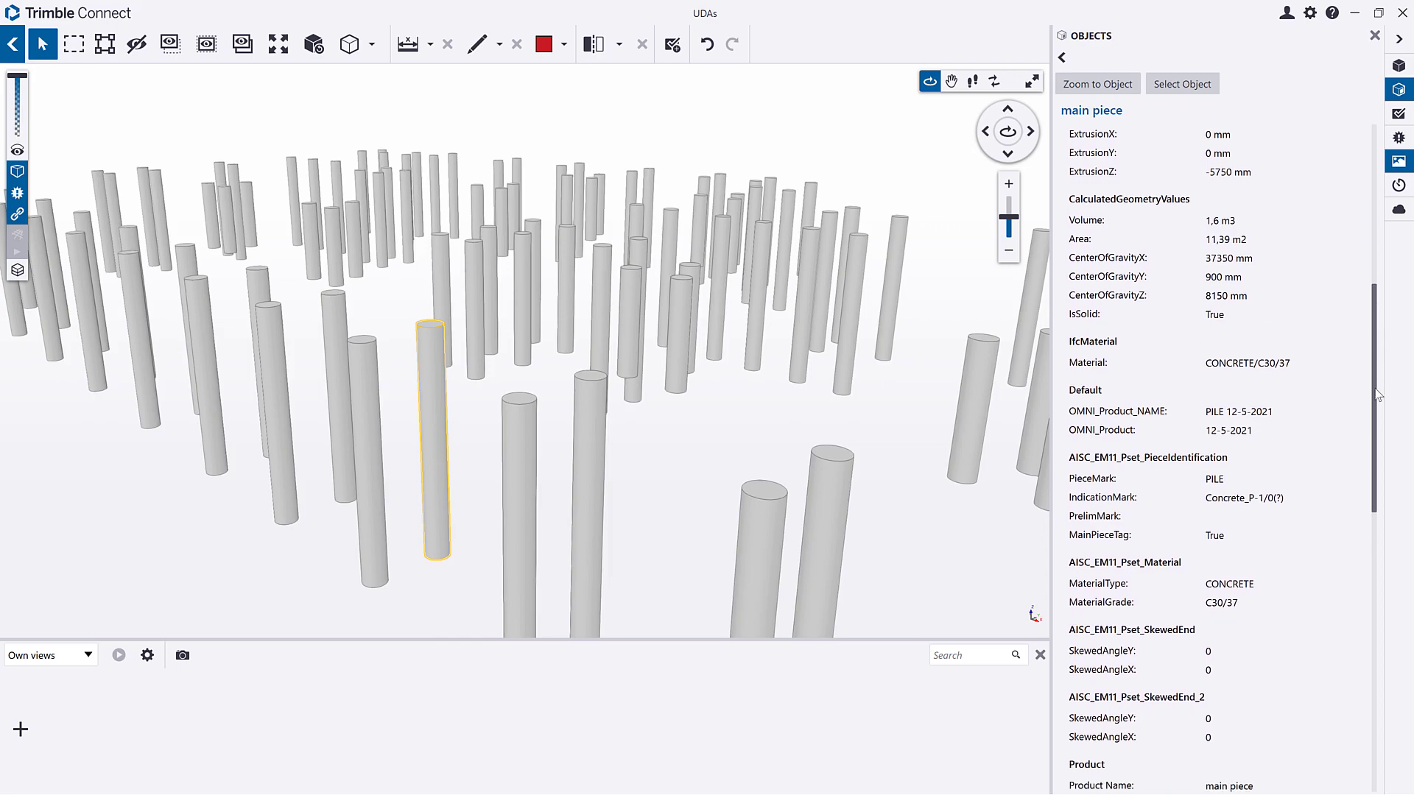